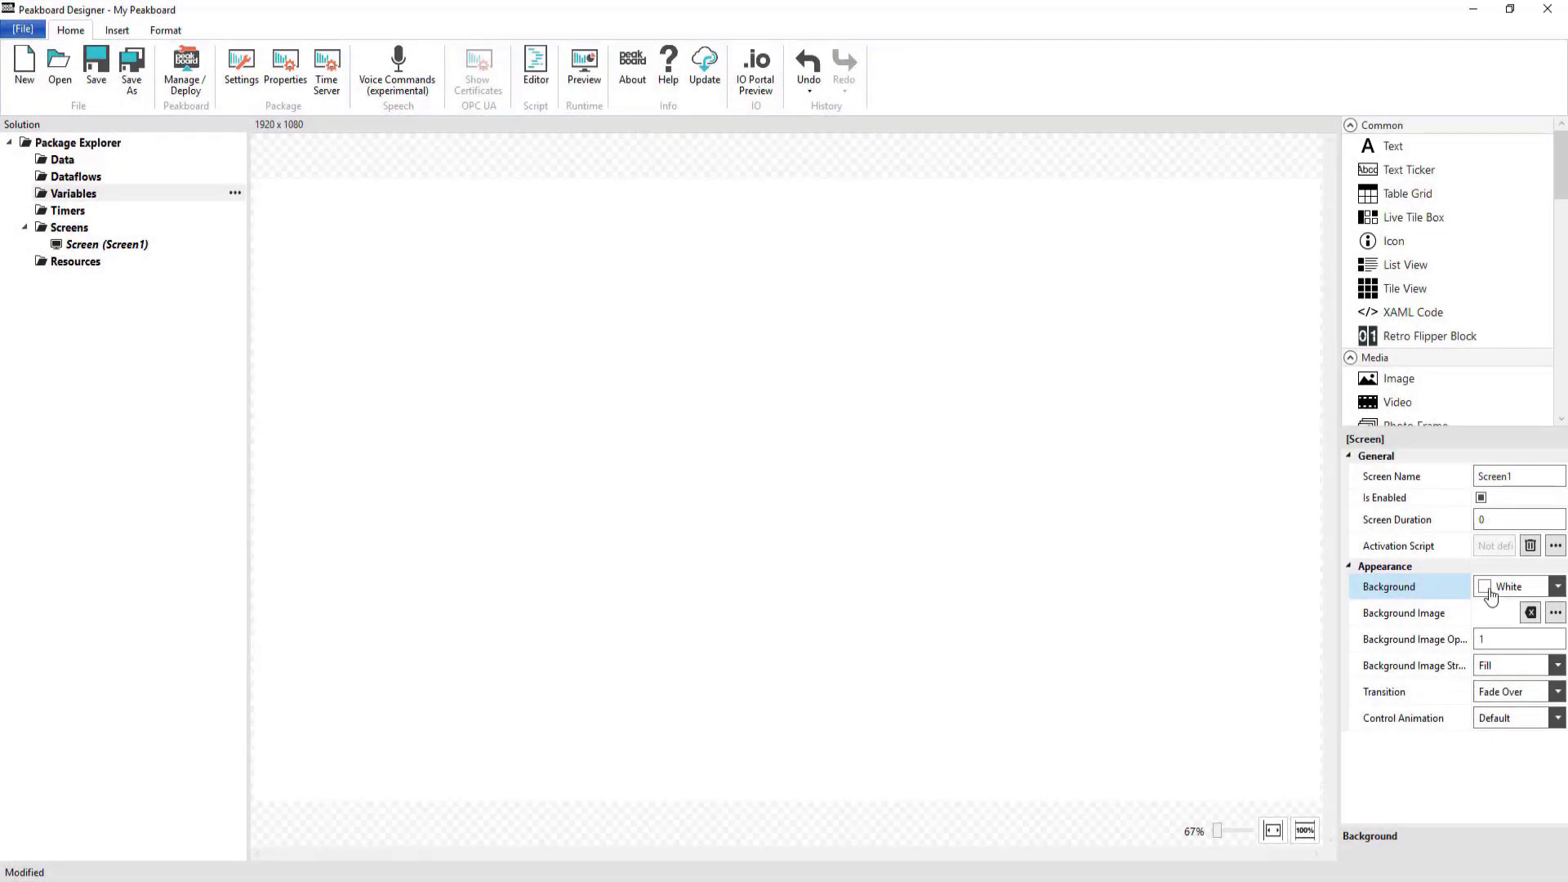
Set the screen's background colour to Gainsboro.
{"action": "left_click", "coordinate": [1494, 587]}
{"action": "left_click", "coordinate": [1440, 655]}
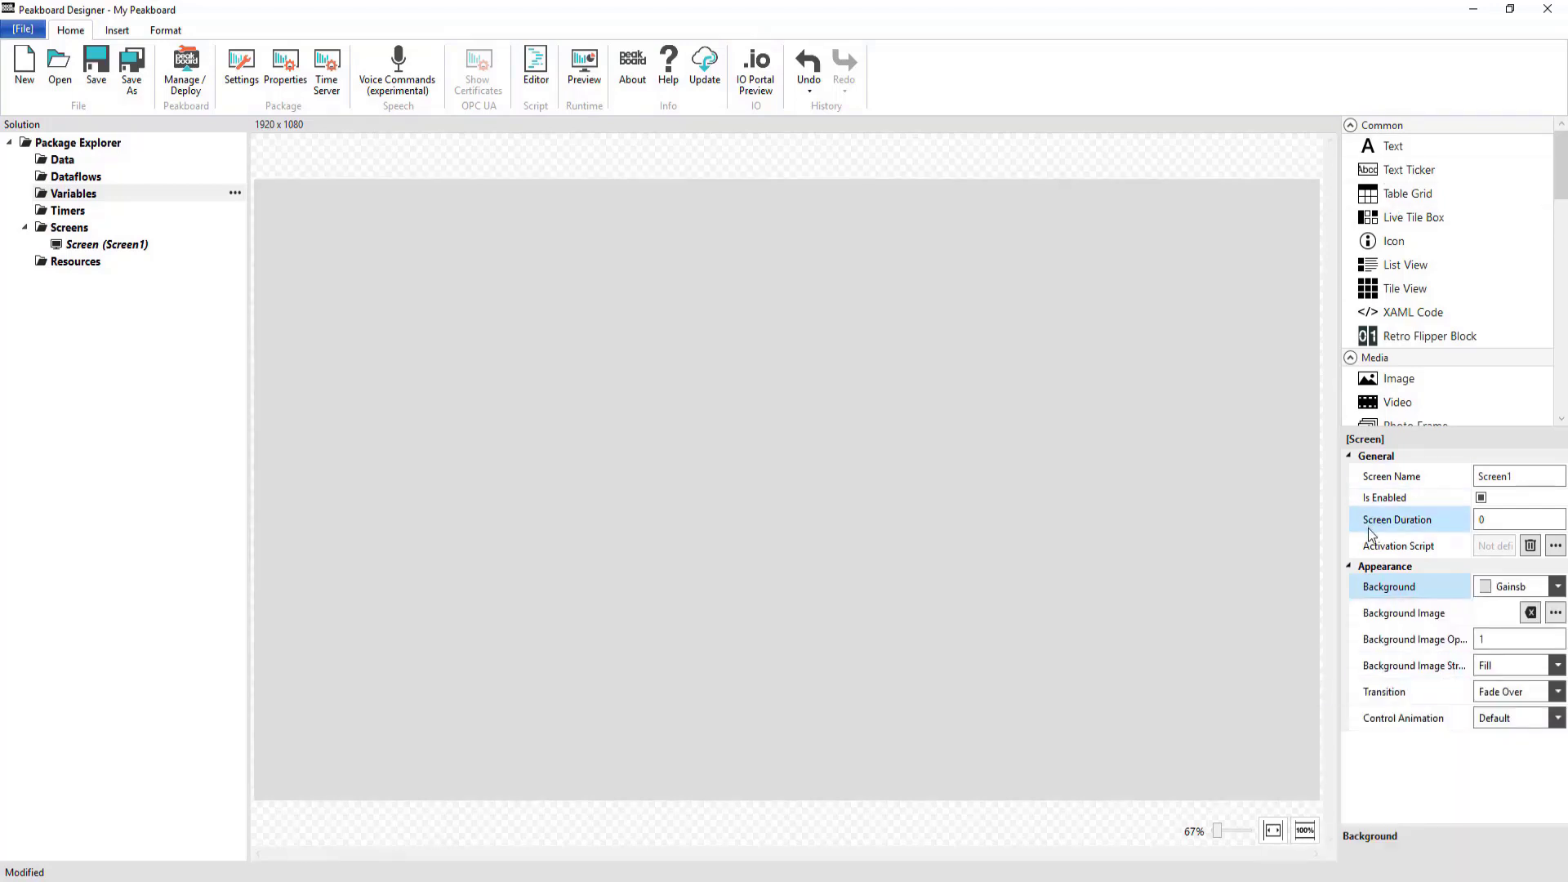
{"action": "left_click", "coordinate": [1516, 587]}
{"action": "left_click", "coordinate": [1465, 748]}
{"action": "left_click", "coordinate": [1494, 587]}
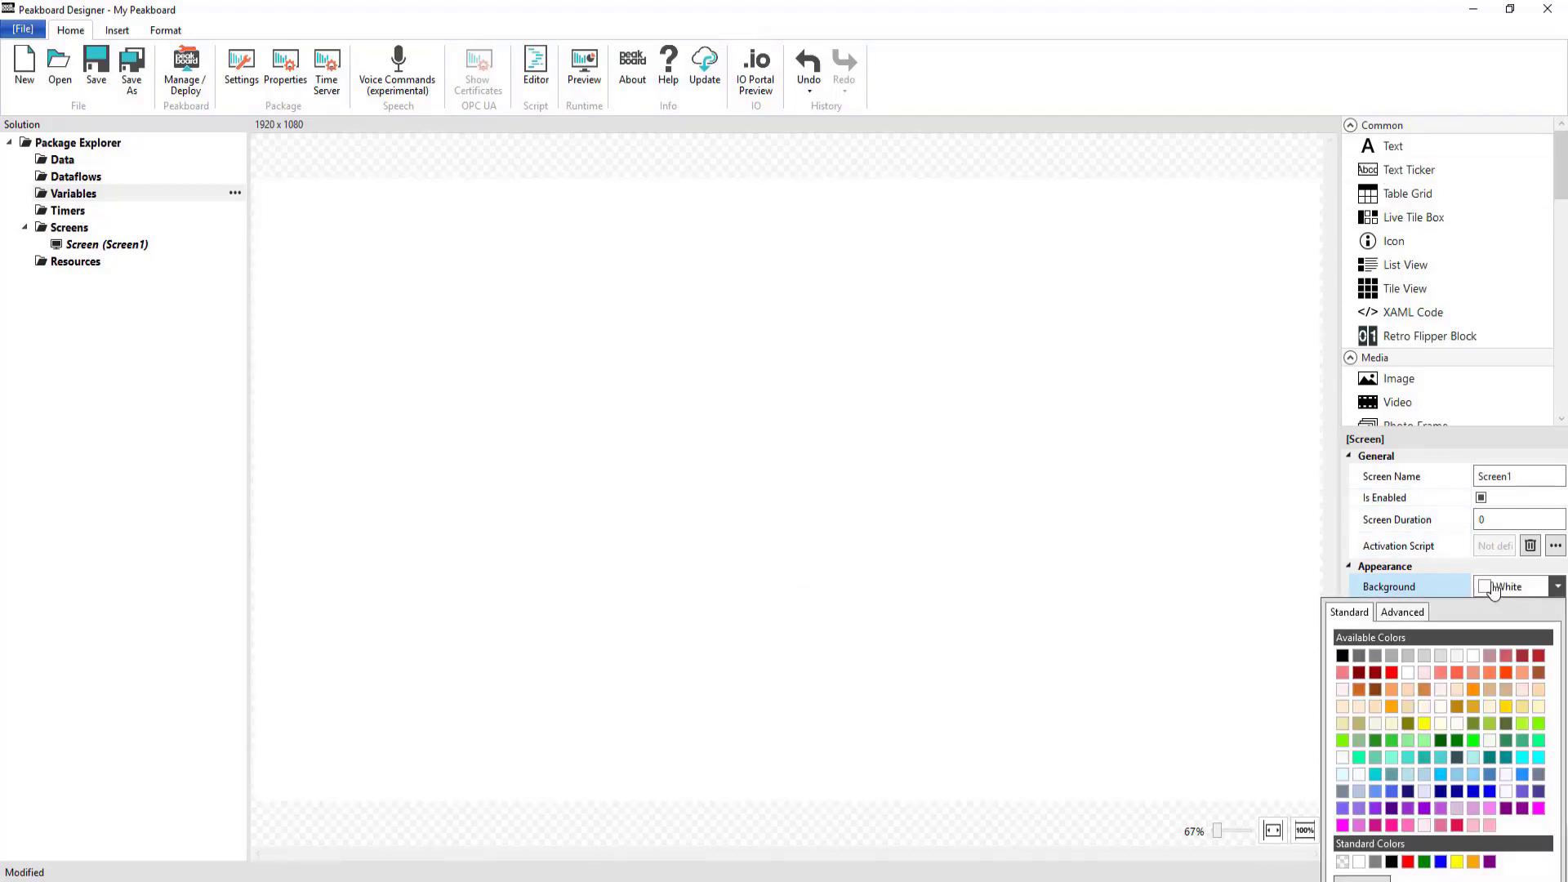
{"action": "left_click", "coordinate": [1439, 656]}
Add a rectangle near the canvas's upper-left corner with border size 0 and a white background.
{"action": "scroll", "coordinate": [1437, 270], "scroll_direction": "down", "scroll_amount": 3}
{"action": "left_click_drag", "start_coordinate": [1407, 346], "coordinate": [343, 302]}
{"action": "left_click", "coordinate": [1544, 681]}
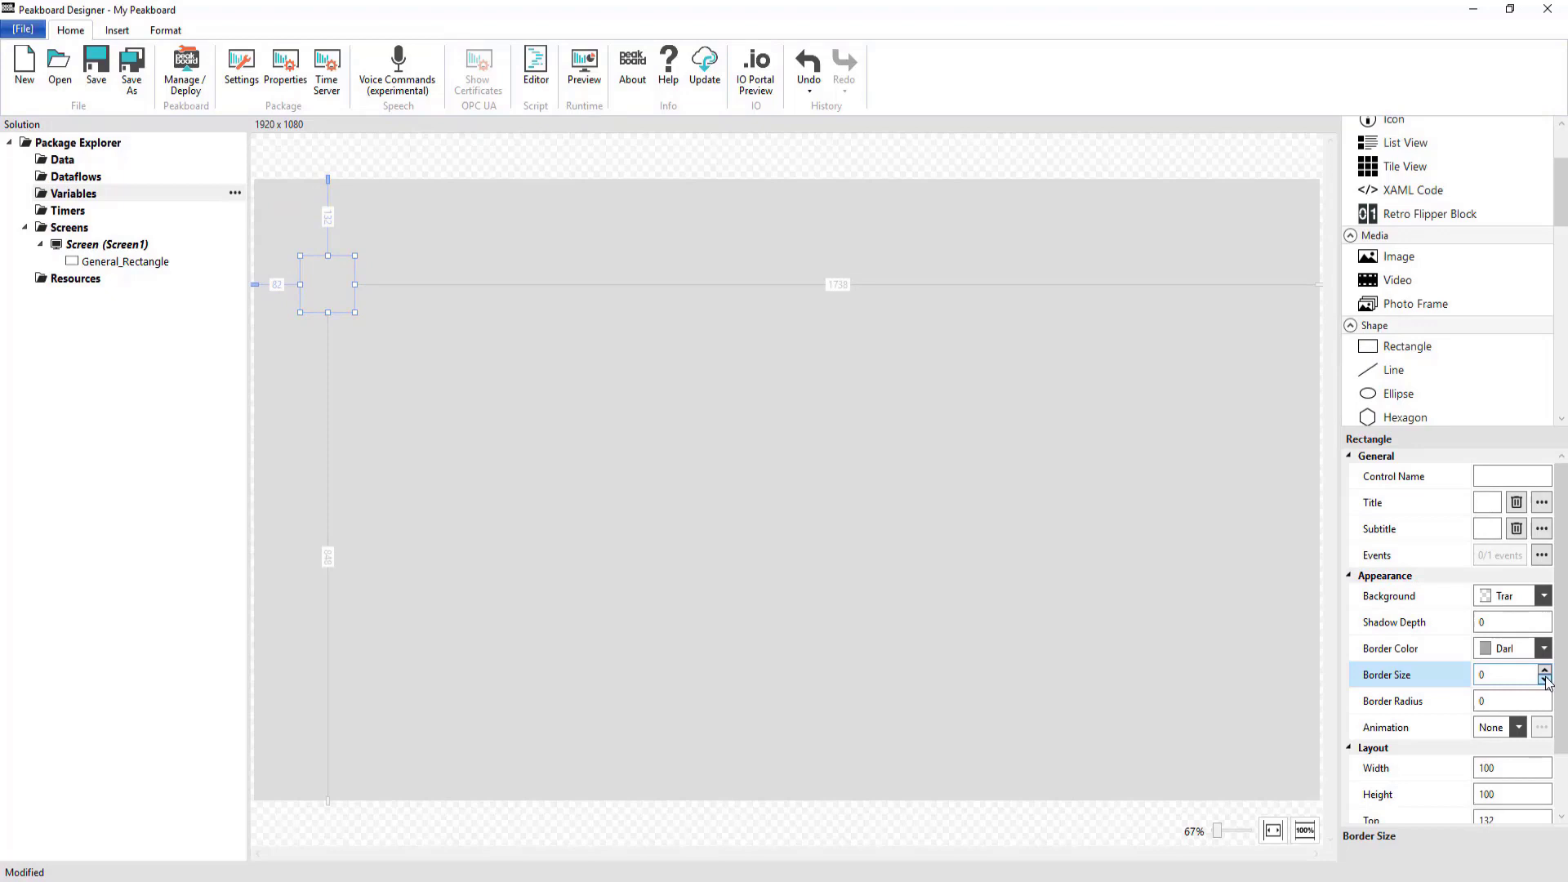
{"action": "left_click", "coordinate": [1542, 596]}
{"action": "left_click", "coordinate": [1346, 530]}
Set the white rectangle's width to 1920, height to 185 and top position to 0.
{"action": "double_click", "coordinate": [1512, 767]}
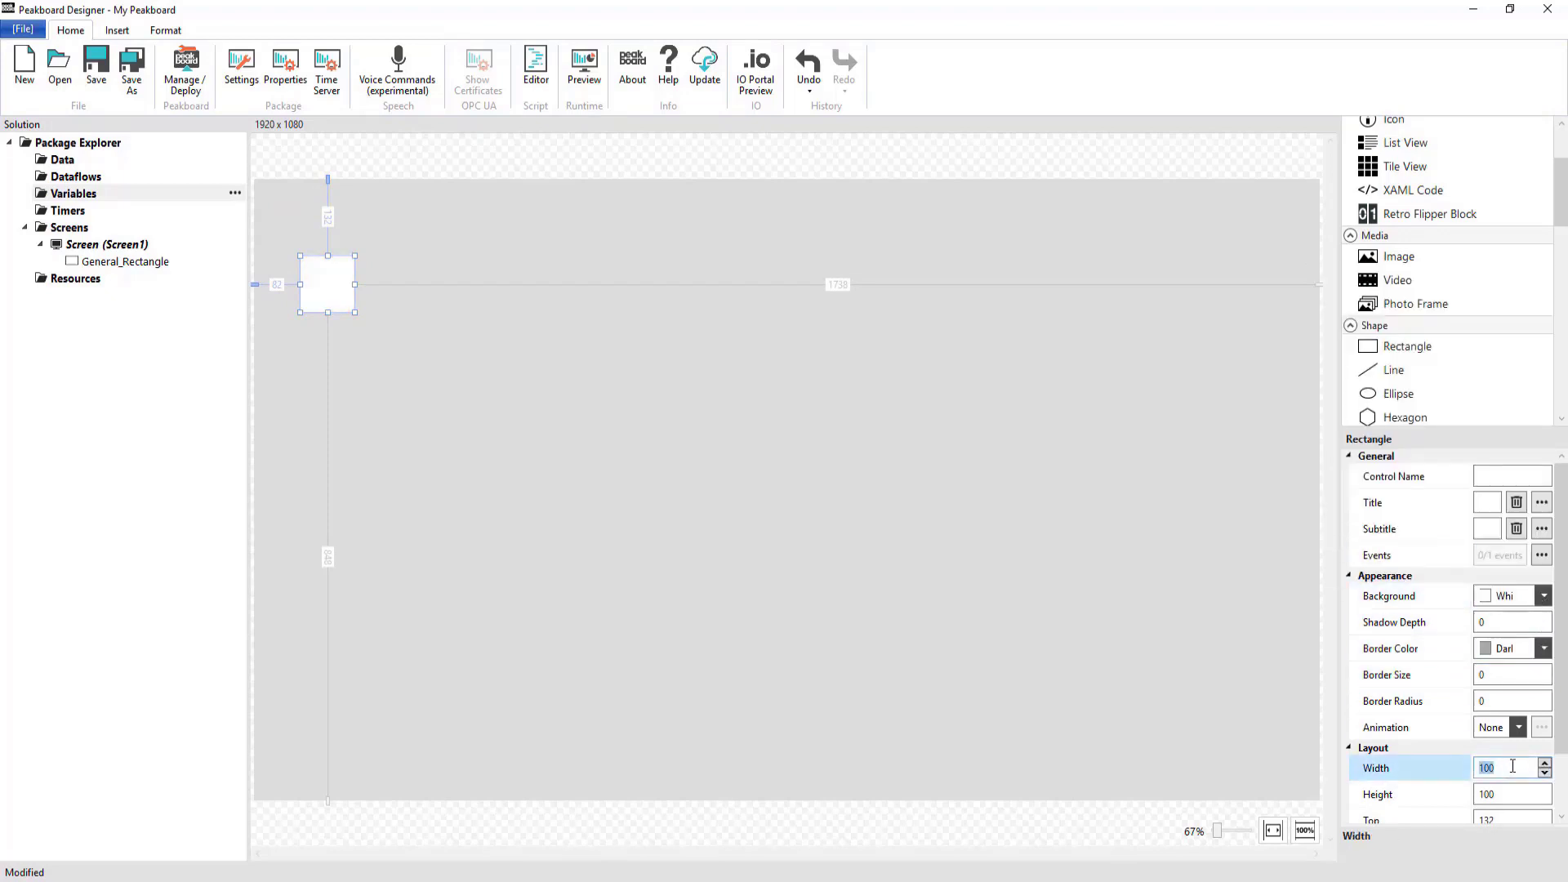
{"action": "type", "text": "1920"}
{"action": "key", "text": "Tab"}
{"action": "type", "text": "185"}
{"action": "key", "text": "Tab"}
{"action": "type", "text": "0"}
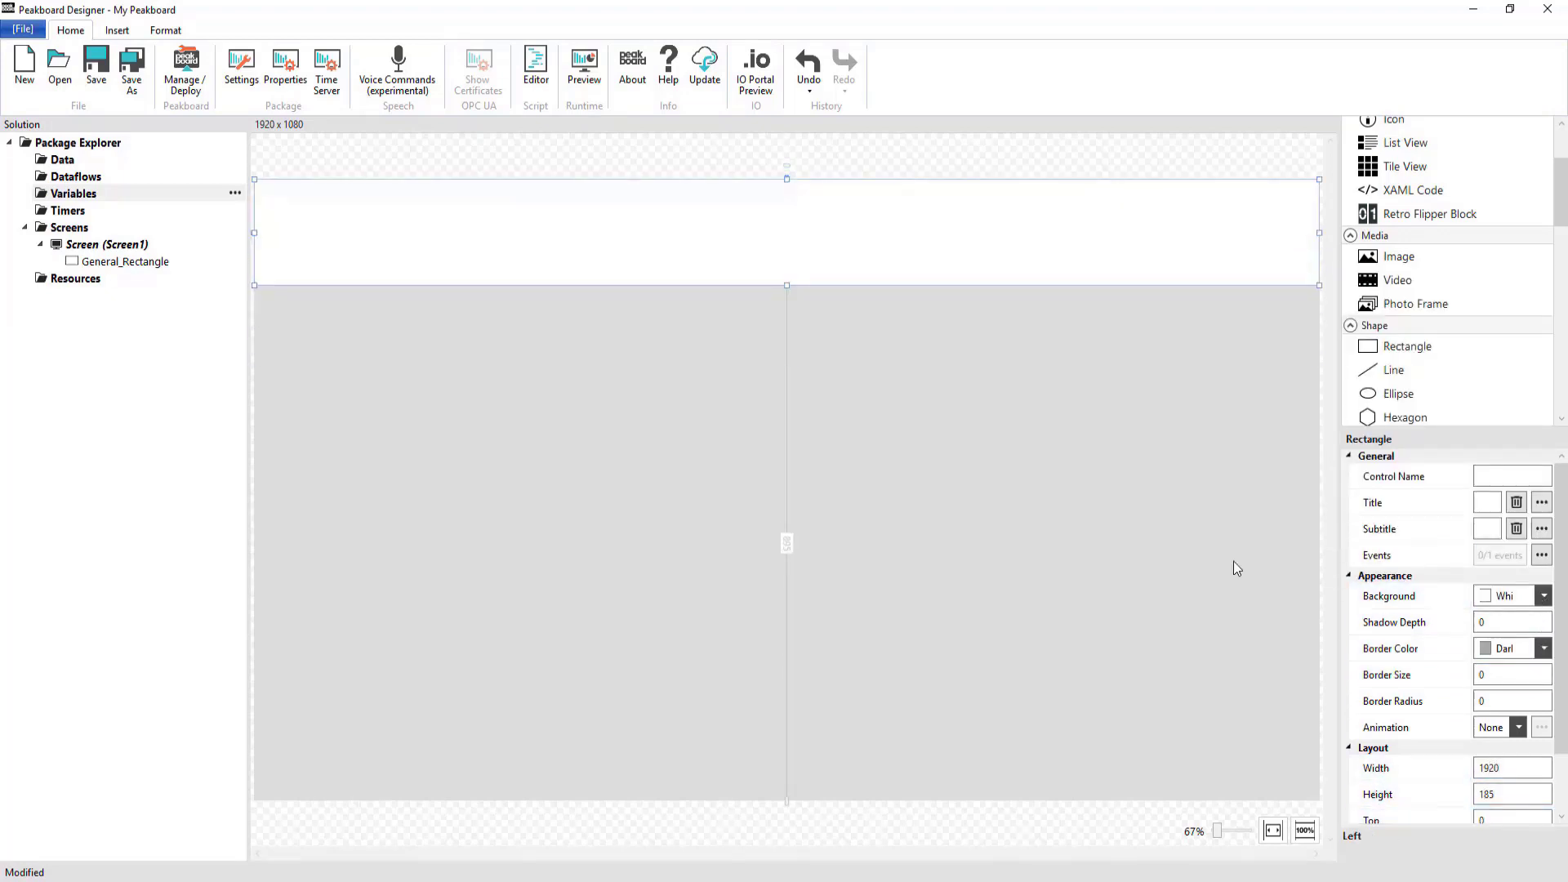
{"action": "left_click", "coordinate": [1233, 561]}
Add a second rectangle below the white header band with border size 0 and a red background.
{"action": "left_click_drag", "start_coordinate": [1407, 346], "coordinate": [411, 341]}
{"action": "left_click", "coordinate": [1544, 678]}
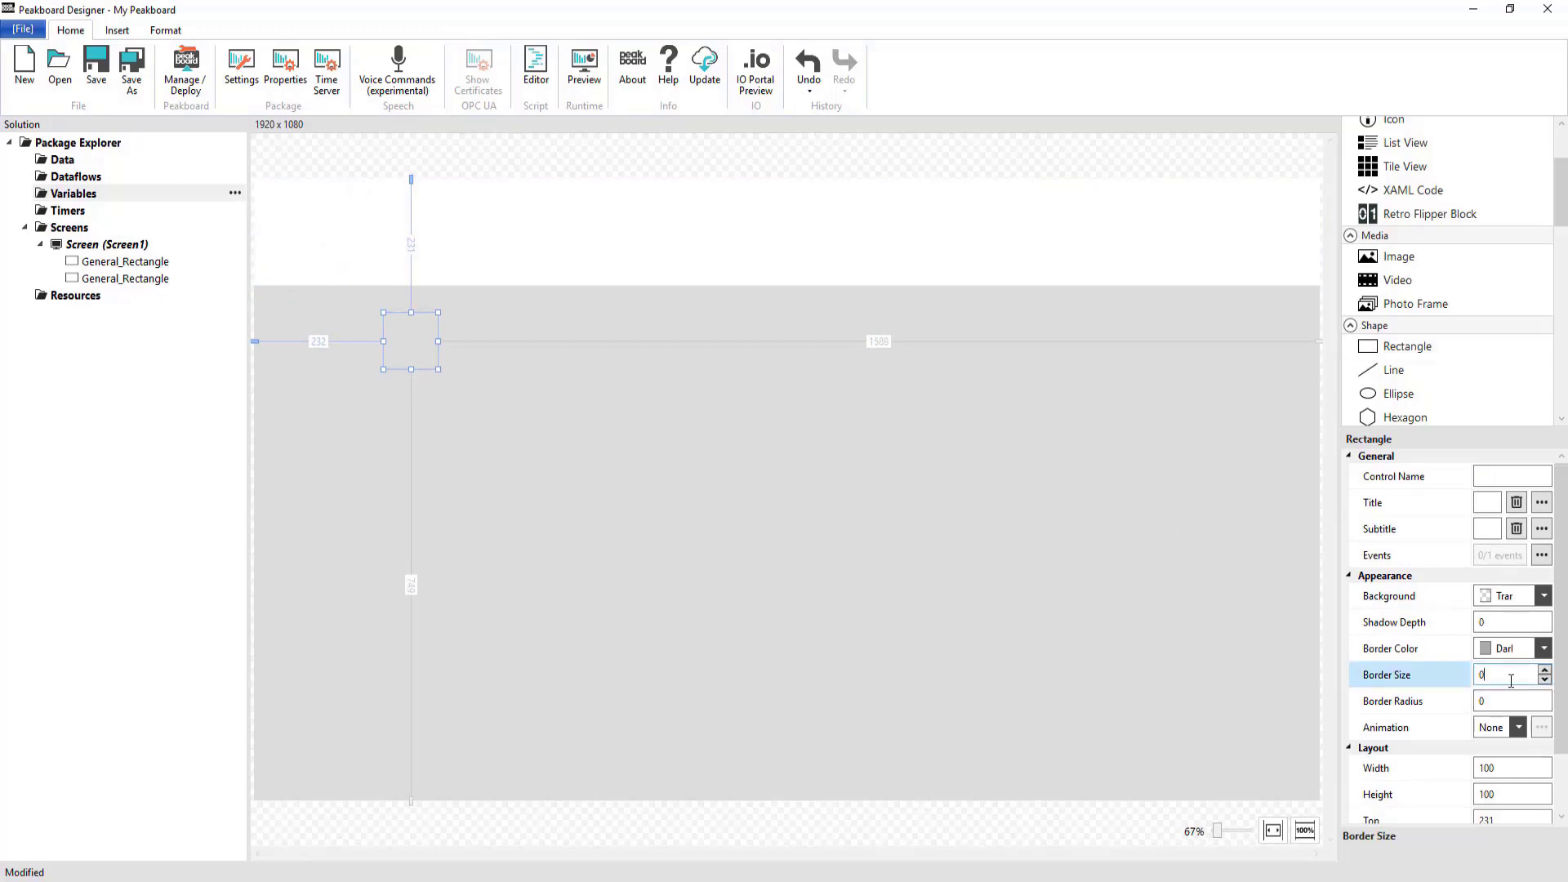
{"action": "left_click", "coordinate": [1544, 595]}
{"action": "left_click", "coordinate": [1368, 369]}
Set the red rectangle's width to 1920 and its top position to 172.
{"action": "double_click", "coordinate": [1513, 767]}
{"action": "type", "text": "1920"}
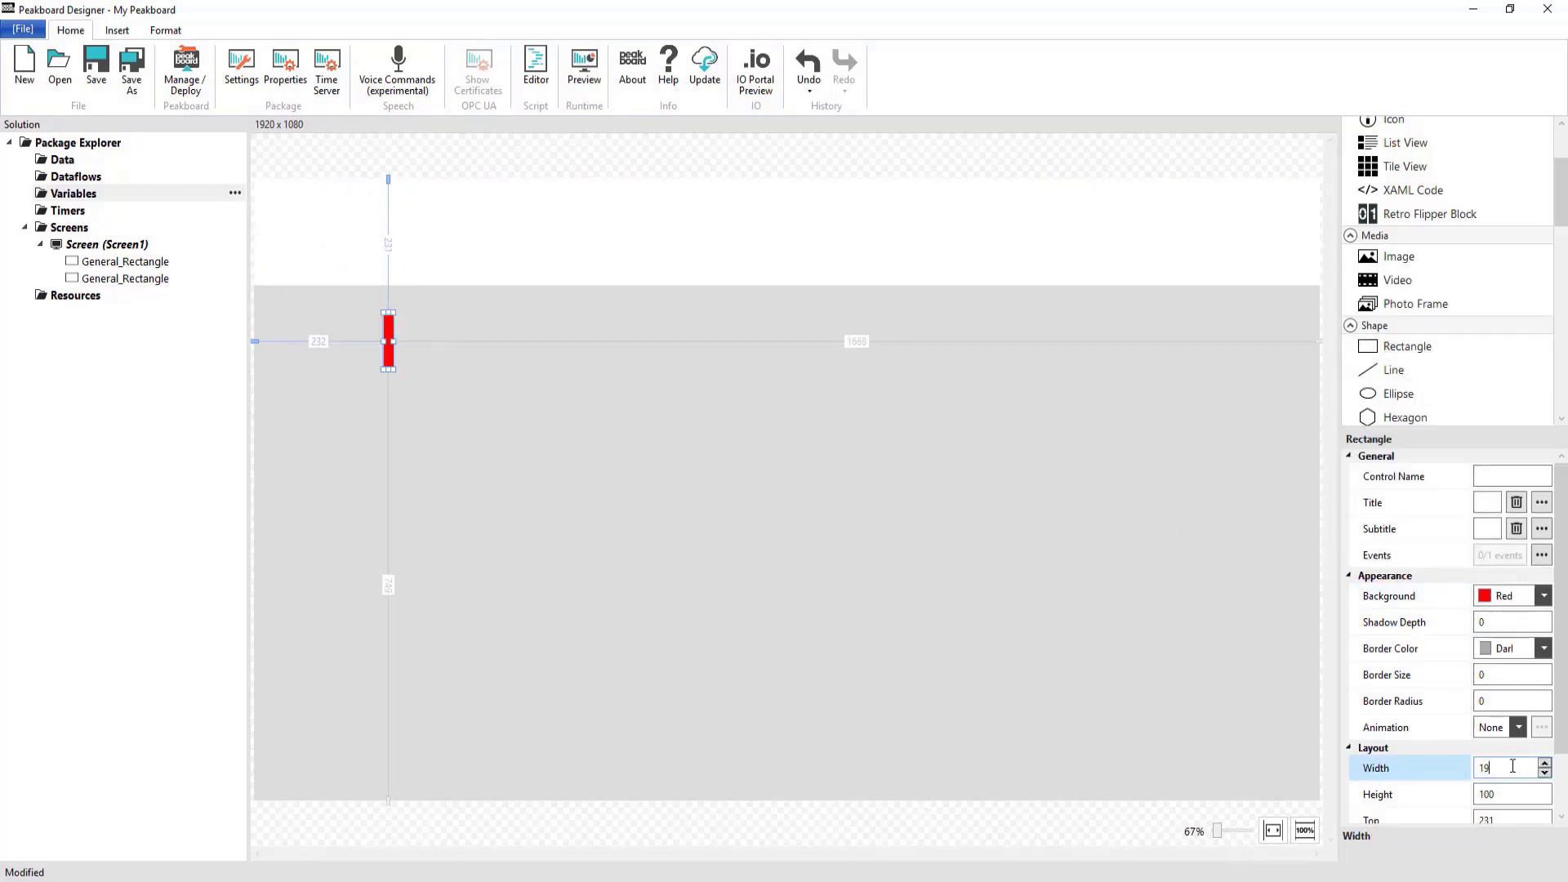
{"action": "key", "text": "Tab"}
{"action": "key", "text": "Tab"}
{"action": "type", "text": "172"}
{"action": "key", "text": "Tab"}
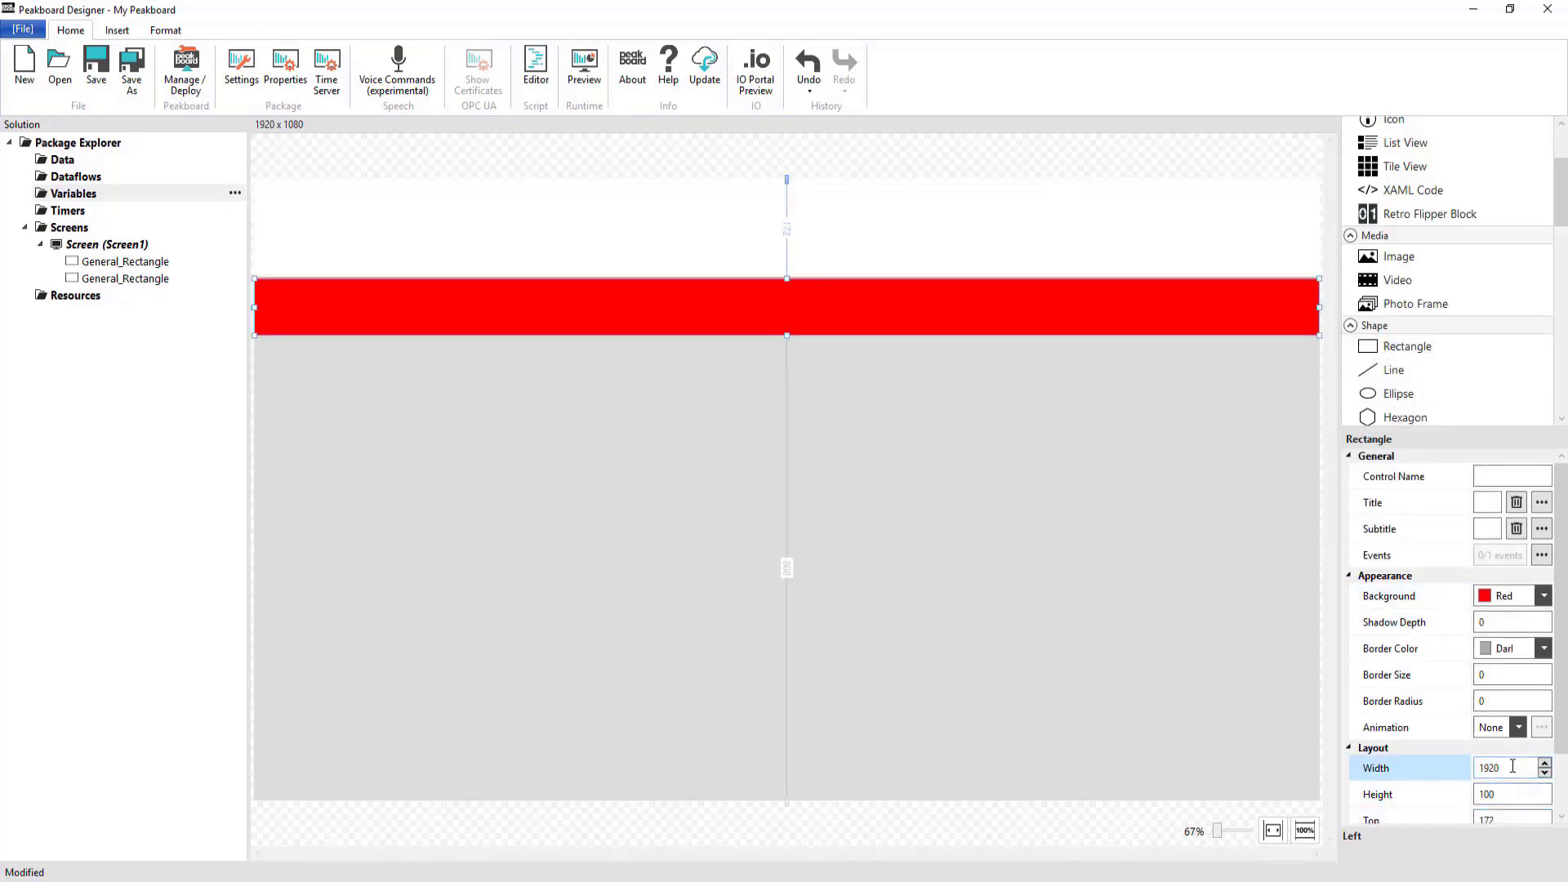
{"action": "left_click", "coordinate": [265, 488]}
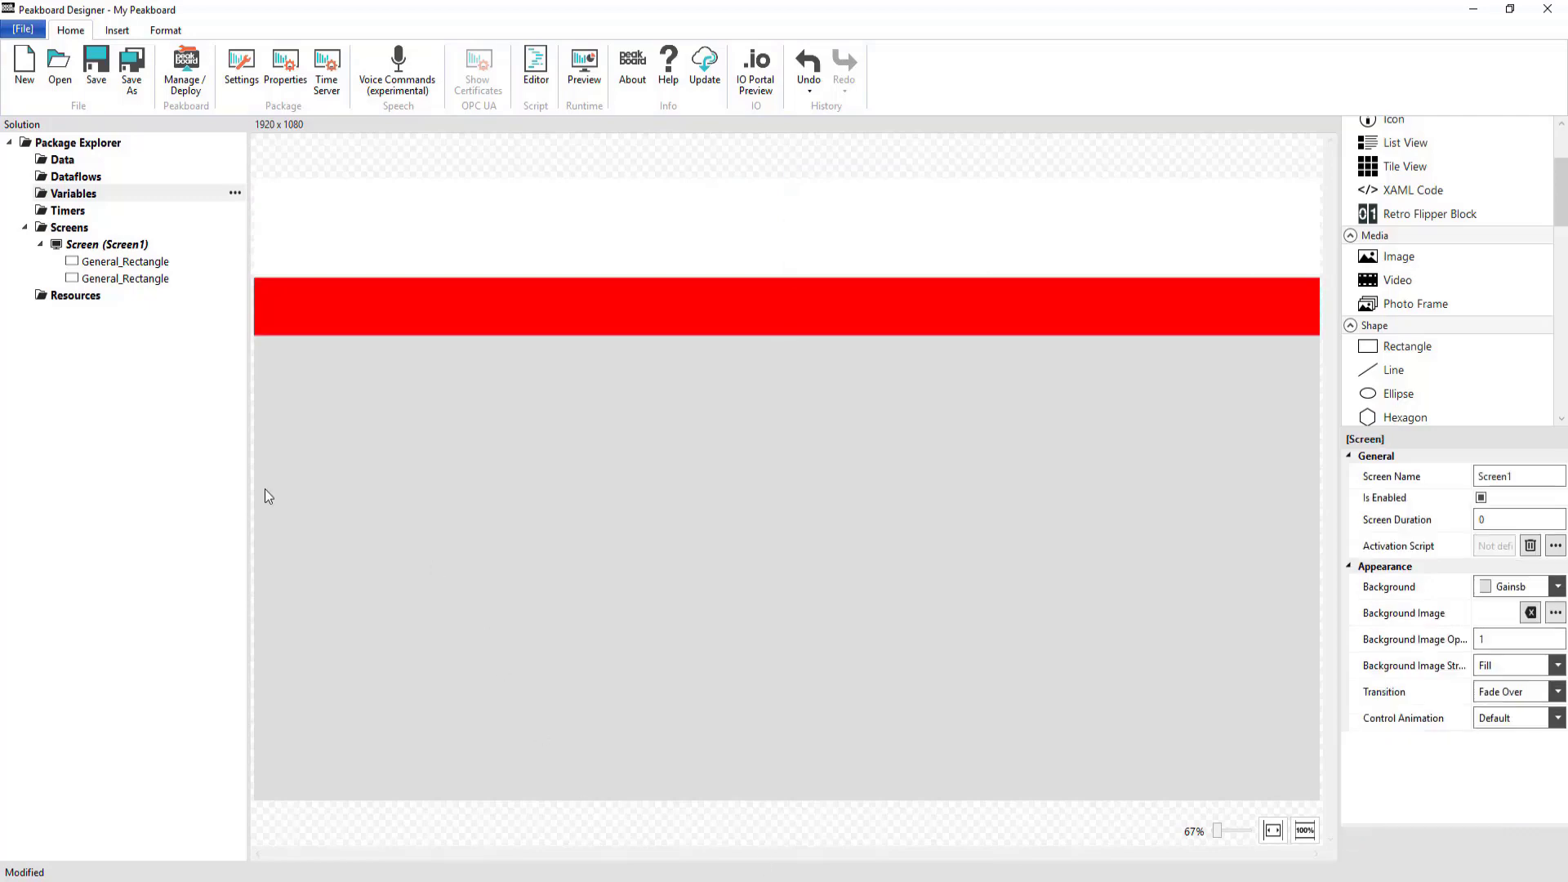
Add DB Background2.png as a local resource and place it as an image on the canvas.
{"action": "right_click", "coordinate": [70, 295]}
{"action": "left_click", "coordinate": [123, 323]}
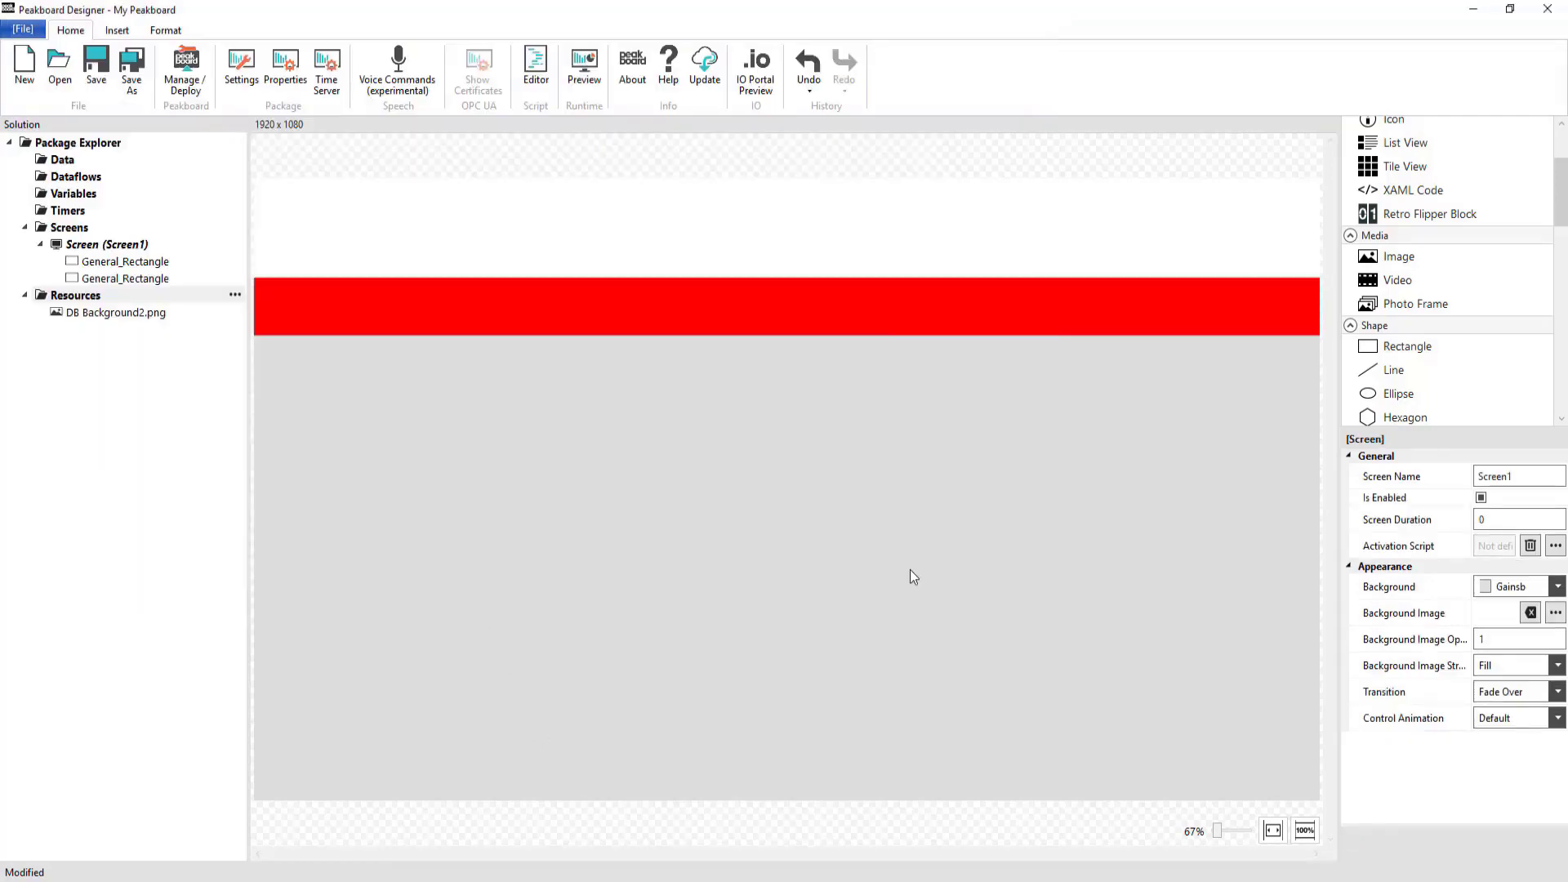
{"action": "left_click_drag", "start_coordinate": [115, 312], "coordinate": [448, 403]}
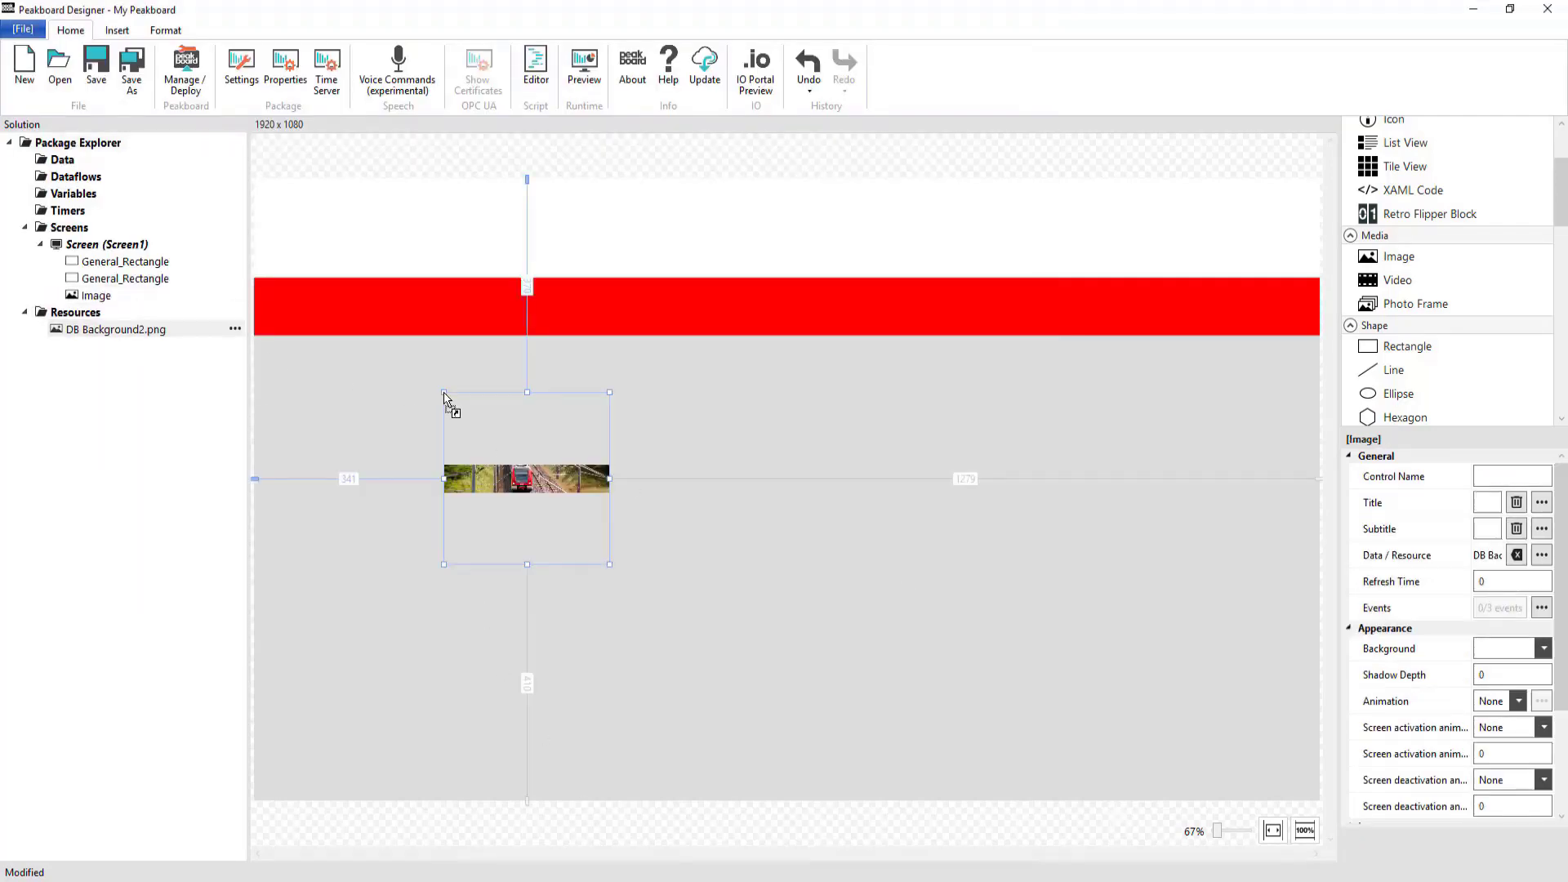
Set the train image's width to 1920, height to 591, top position to 122 and left position to 0.
{"action": "scroll", "coordinate": [1453, 613], "scroll_direction": "down", "scroll_amount": 5}
{"action": "double_click", "coordinate": [1502, 697]}
{"action": "type", "text": "1920"}
{"action": "key", "text": "Tab"}
{"action": "type", "text": "591"}
{"action": "key", "text": "Tab"}
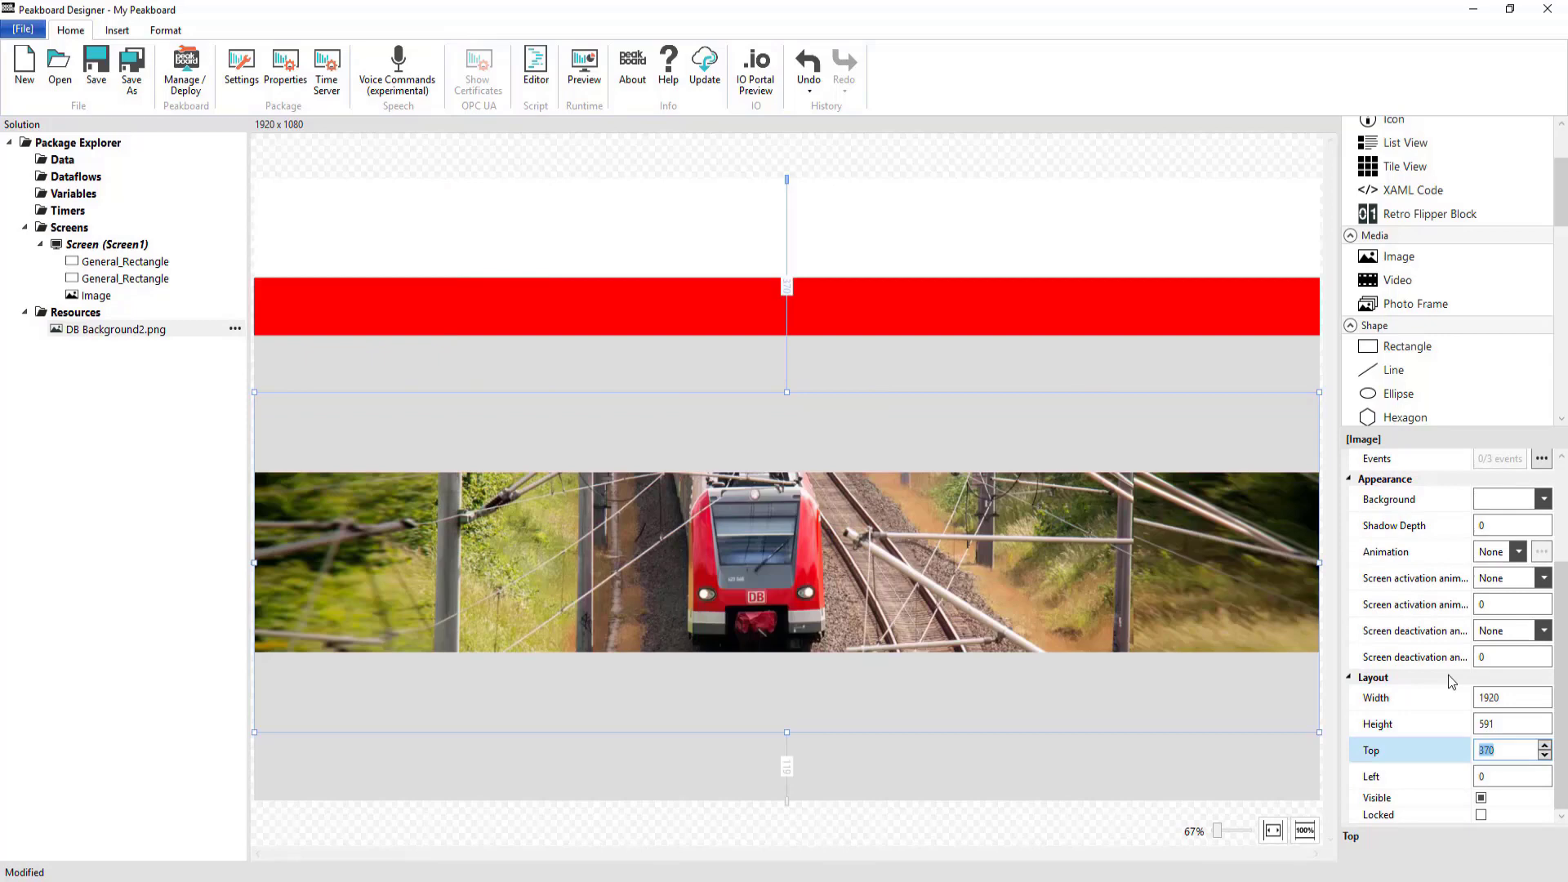
{"action": "type", "text": "122"}
{"action": "key", "text": "Tab"}
{"action": "type", "text": "0"}
{"action": "key", "text": "Tab"}
{"action": "left_click", "coordinate": [1026, 690]}
Add a text control in the white header band reading "Stuttgart Mainstation".
{"action": "scroll", "coordinate": [1445, 269], "scroll_direction": "up", "scroll_amount": 3}
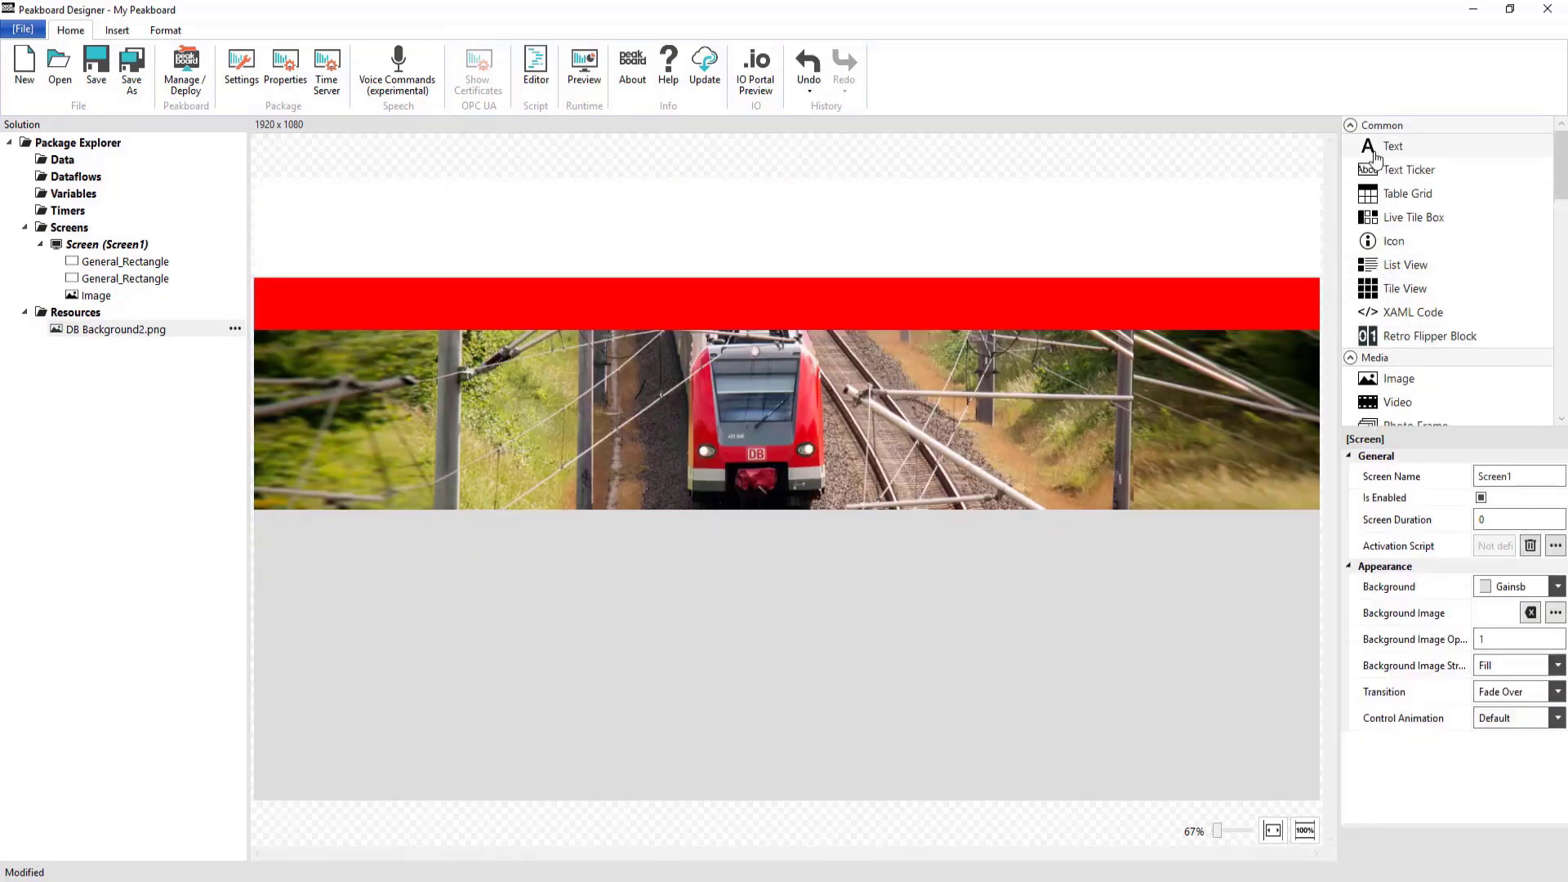
{"action": "left_click_drag", "start_coordinate": [1392, 146], "coordinate": [286, 214]}
{"action": "double_click", "coordinate": [1482, 556]}
{"action": "key", "text": "BackSpace"}
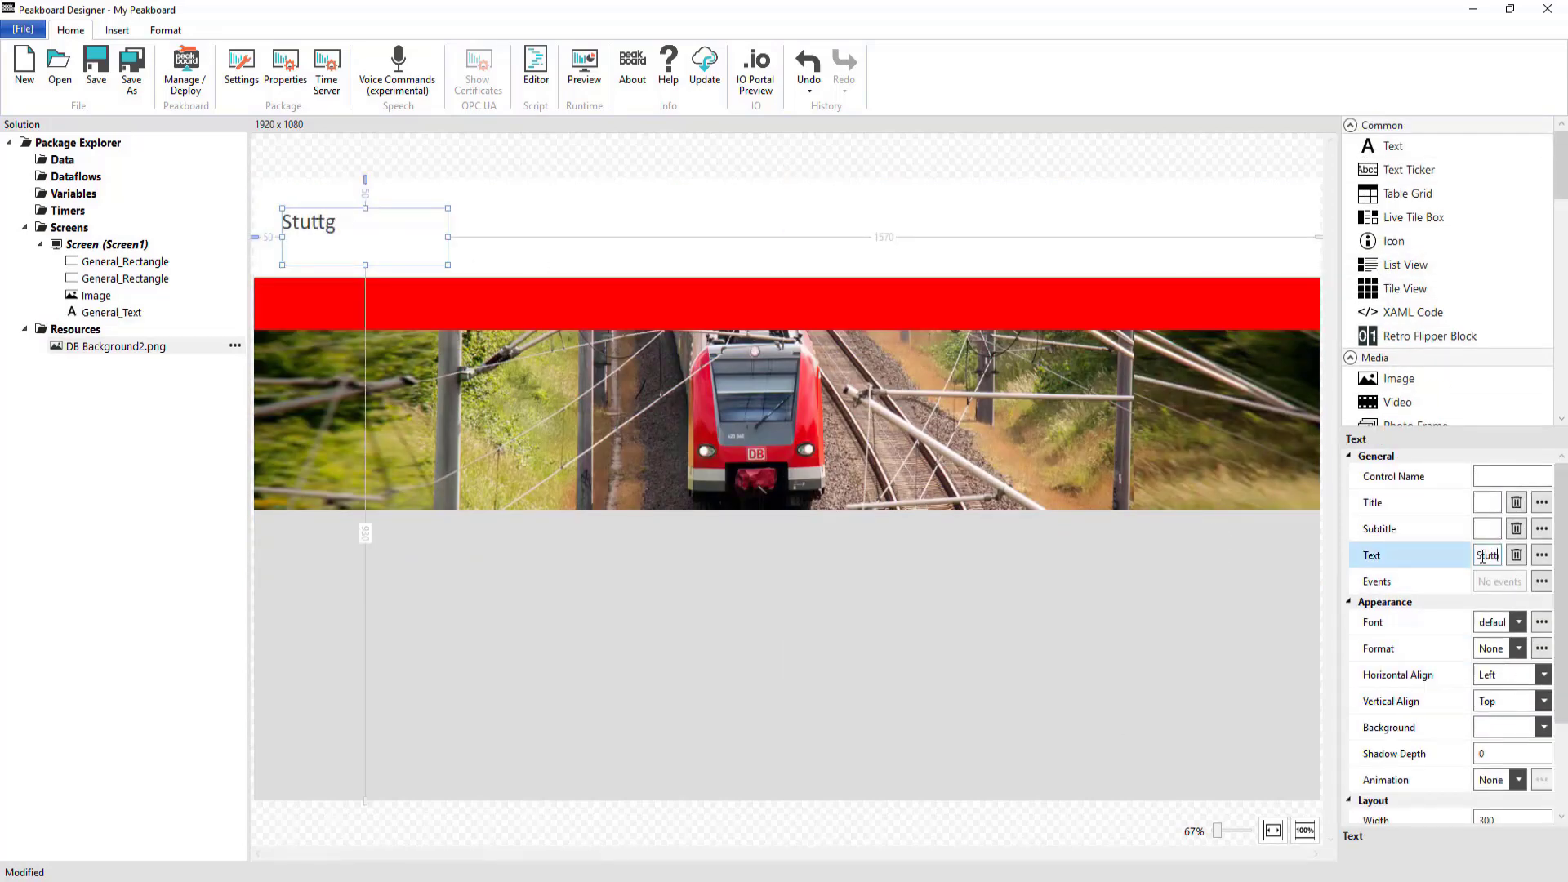
{"action": "type", "text": "Stuttgart Mainstation"}
Center the station title horizontally and vertically and apply the header font style.
{"action": "left_click", "coordinate": [1502, 674]}
{"action": "left_click", "coordinate": [1499, 712]}
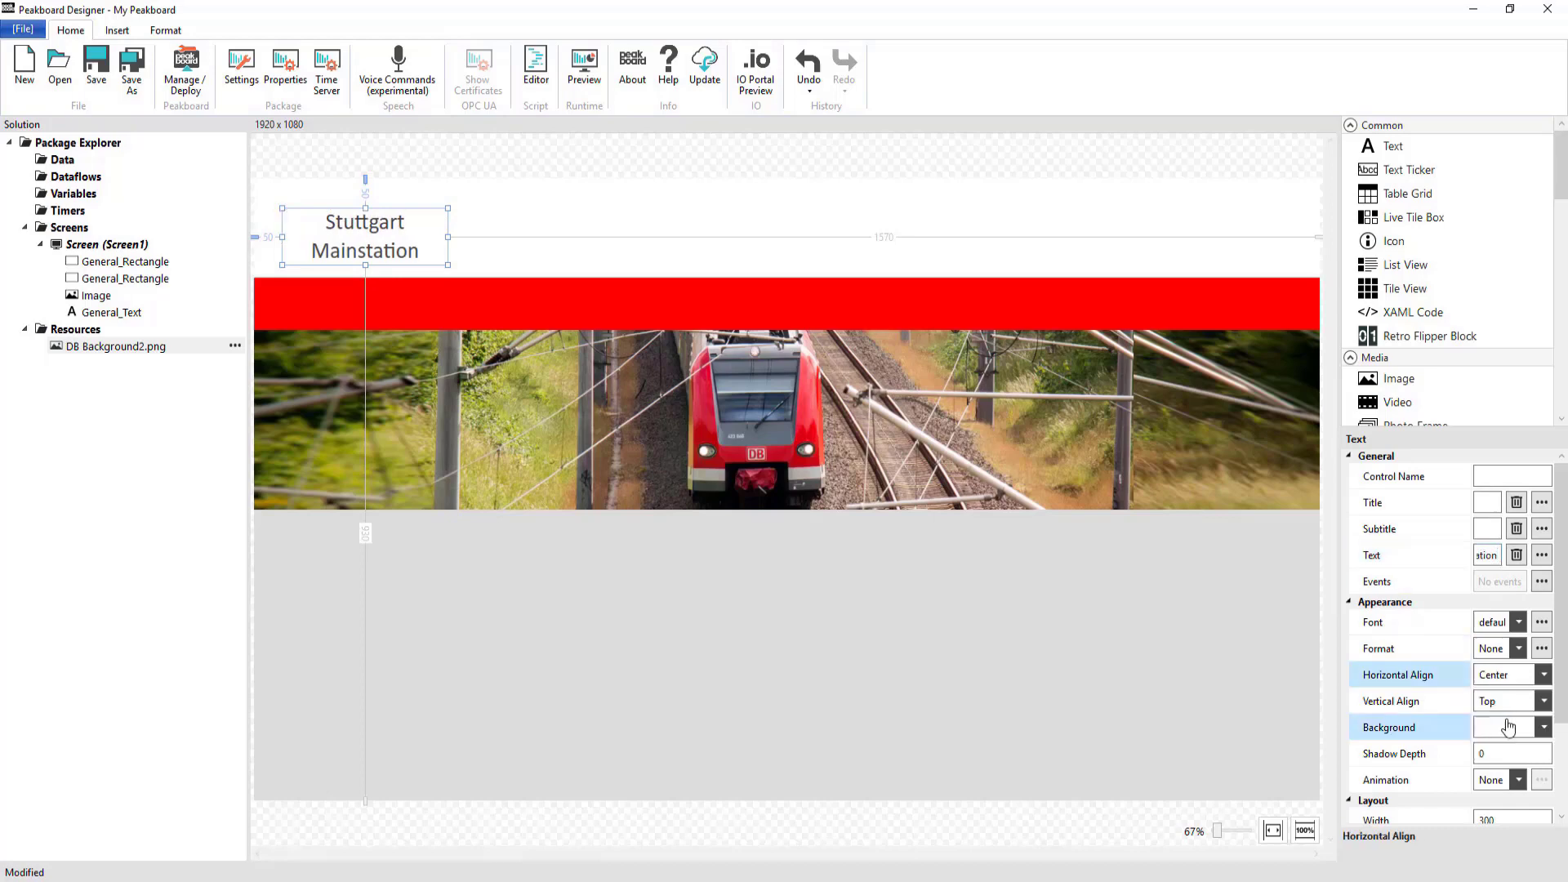
{"action": "left_click", "coordinate": [1505, 700]}
{"action": "left_click", "coordinate": [1500, 738]}
{"action": "left_click", "coordinate": [1513, 625]}
{"action": "left_click", "coordinate": [1494, 694]}
Set the station title's width to 934, height to 122, top position to 28 and left position to 298.
{"action": "scroll", "coordinate": [1437, 653], "scroll_direction": "down", "scroll_amount": 3}
{"action": "double_click", "coordinate": [1507, 697]}
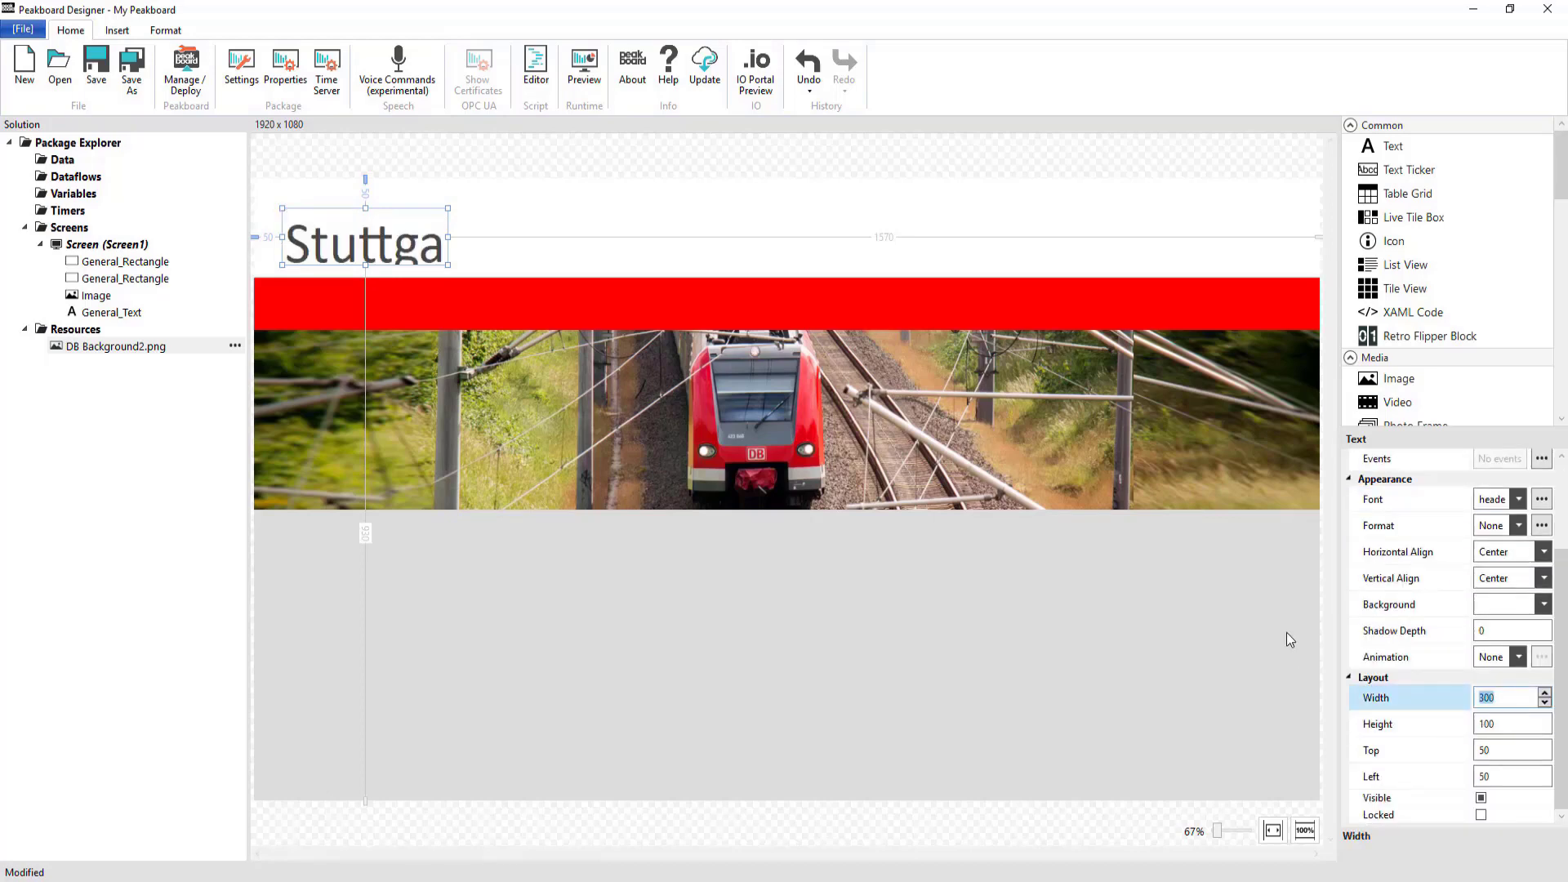
{"action": "type", "text": "934"}
{"action": "key", "text": "Tab"}
{"action": "type", "text": "122"}
{"action": "key", "text": "Tab"}
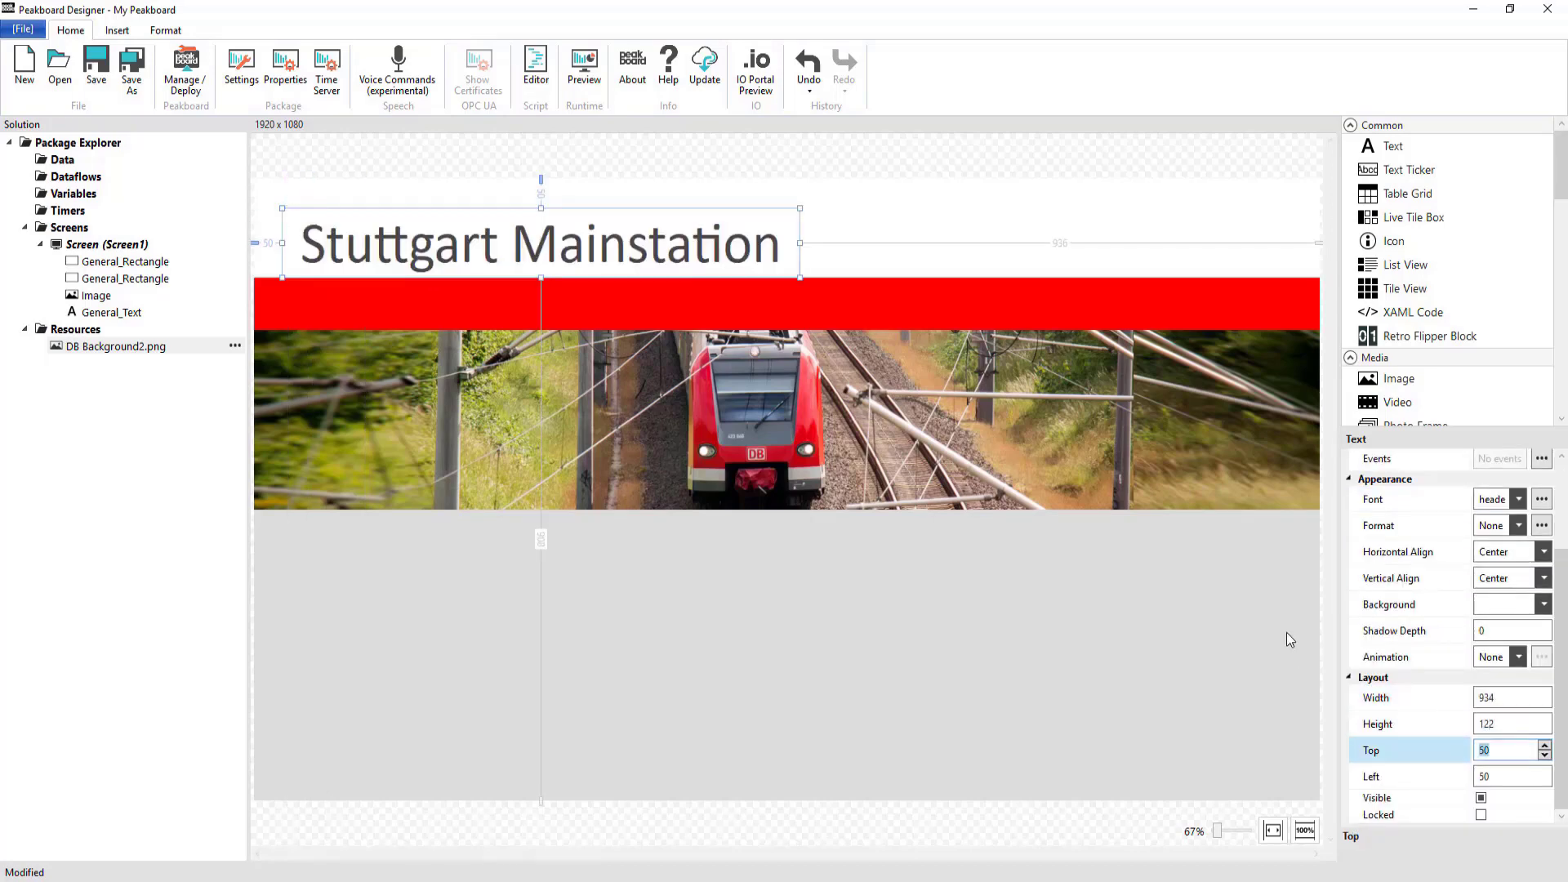
{"action": "type", "text": "28"}
{"action": "key", "text": "Tab"}
{"action": "type", "text": "298"}
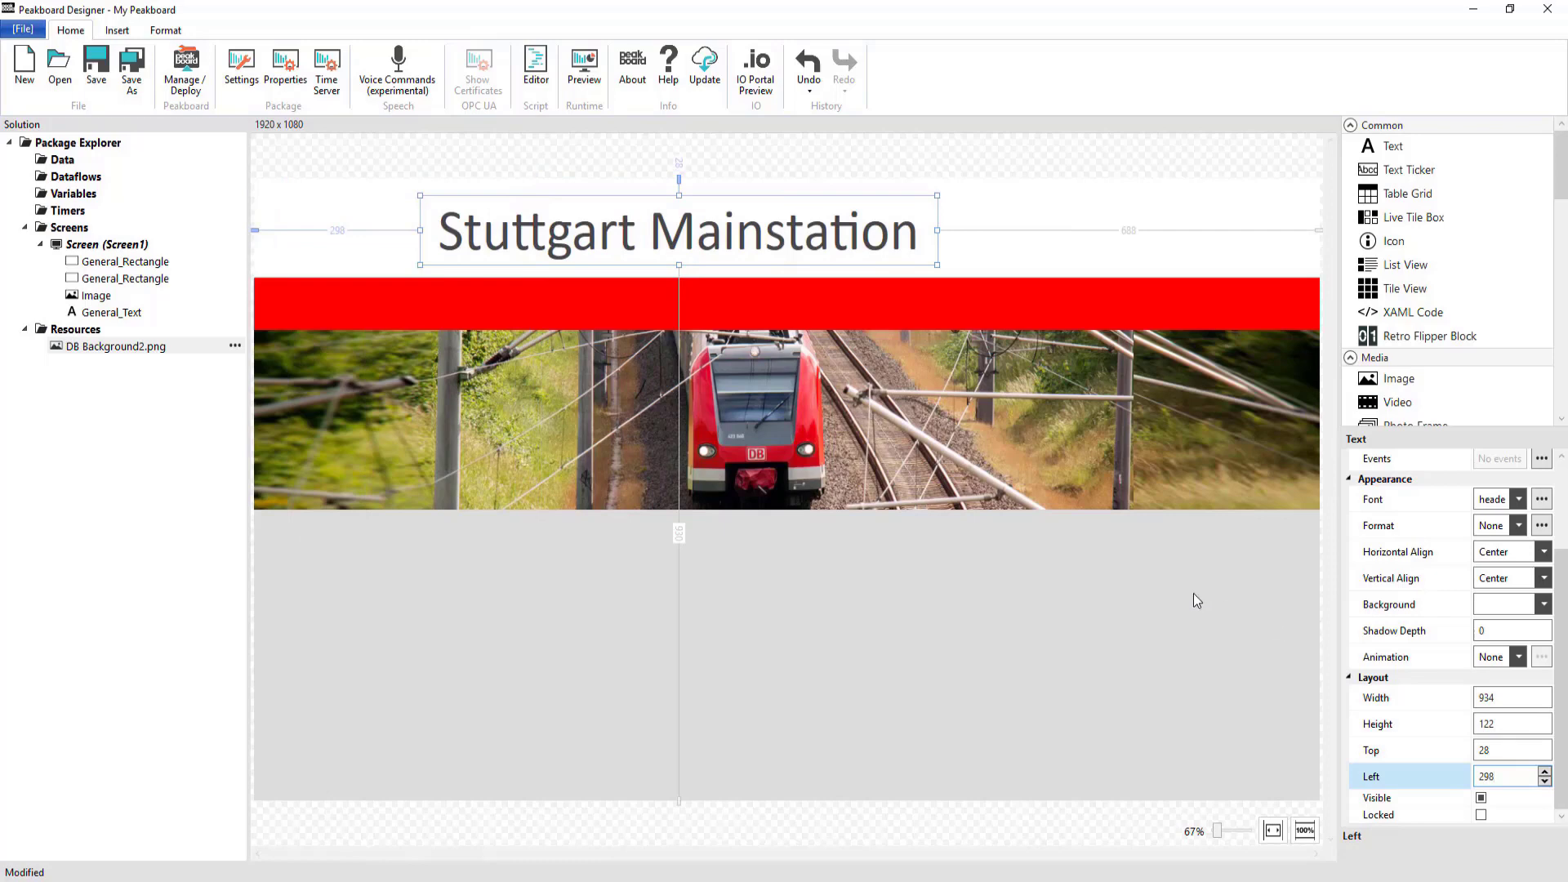
{"action": "left_click", "coordinate": [1203, 636]}
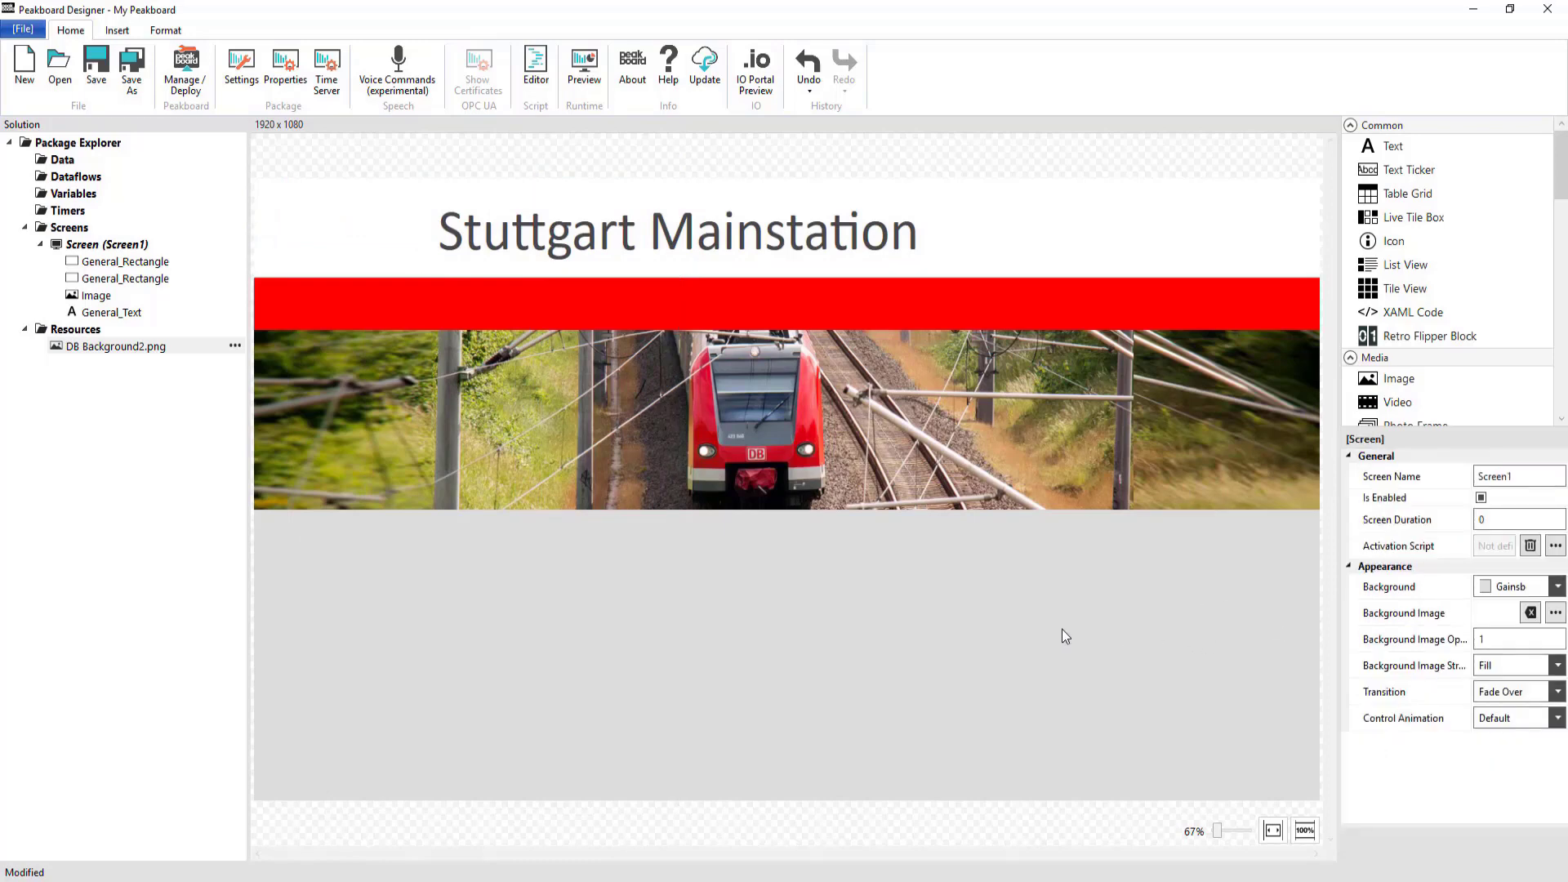
{"action": "right_click", "coordinate": [74, 332]}
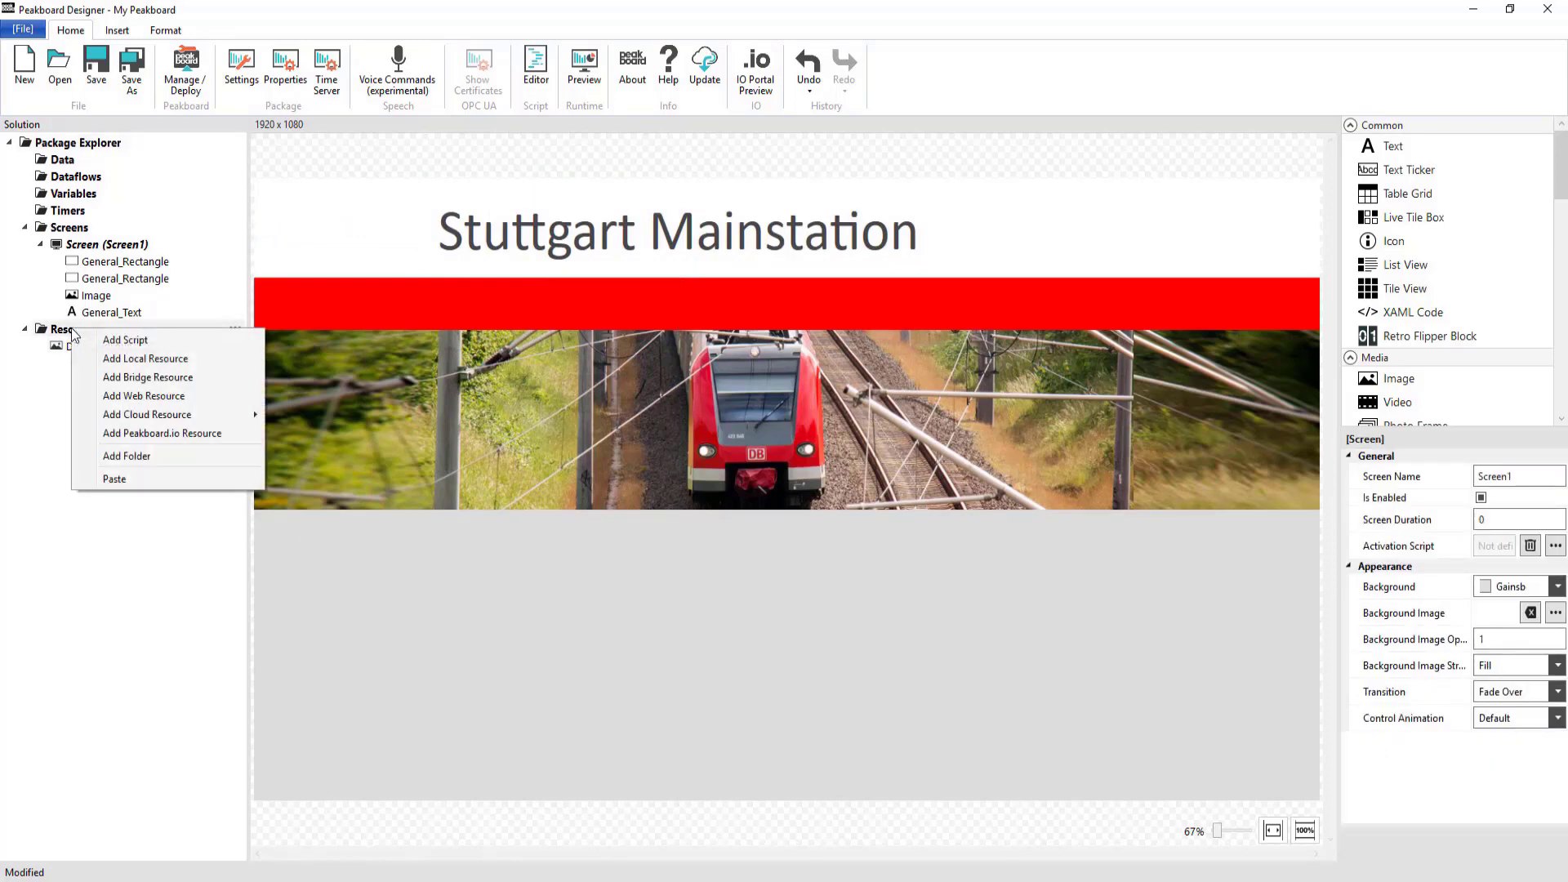
{"action": "left_click", "coordinate": [119, 395]}
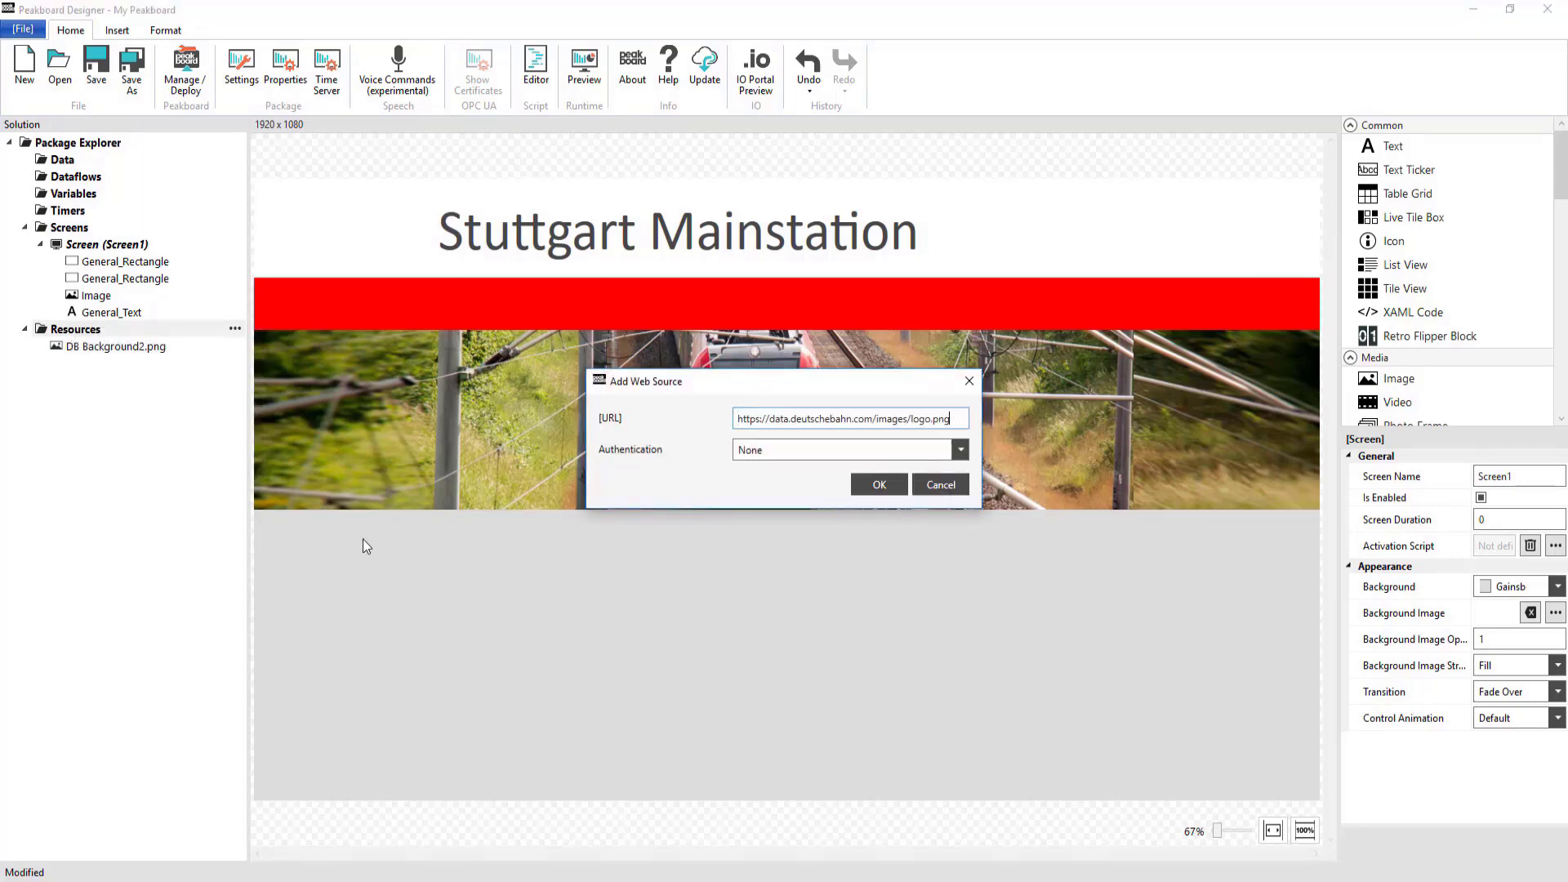
{"action": "left_click", "coordinate": [866, 486]}
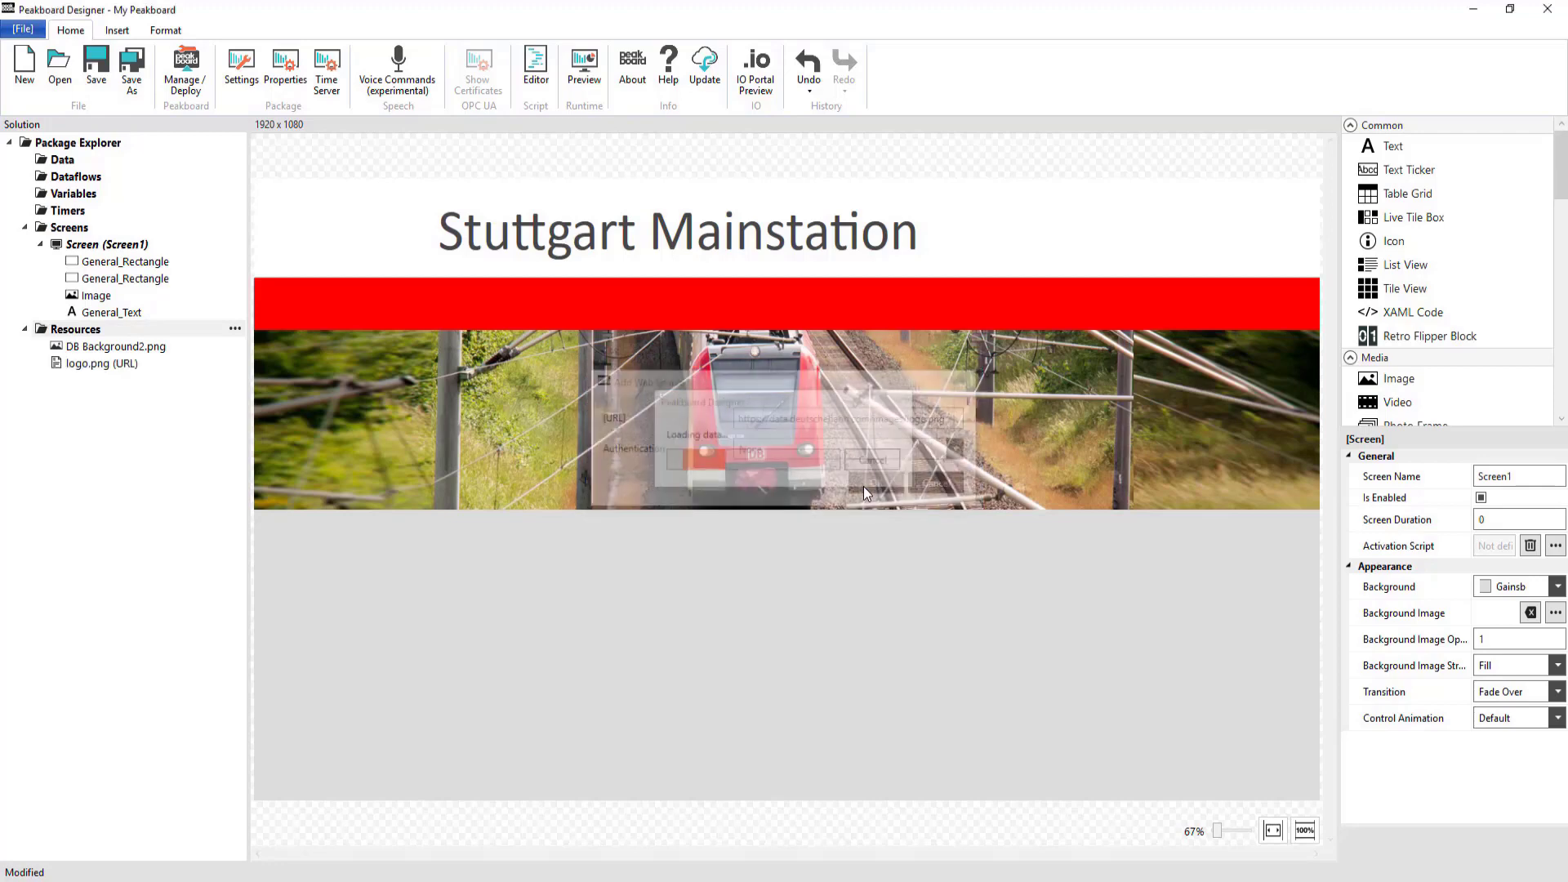
Place the logo image in the header's upper-left corner with height 137, top position 20 and left position 20.
{"action": "left_click_drag", "start_coordinate": [82, 364], "coordinate": [369, 635]}
{"action": "left_click_drag", "start_coordinate": [408, 678], "coordinate": [292, 219]}
{"action": "scroll", "coordinate": [1502, 621], "scroll_direction": "down", "scroll_amount": 4}
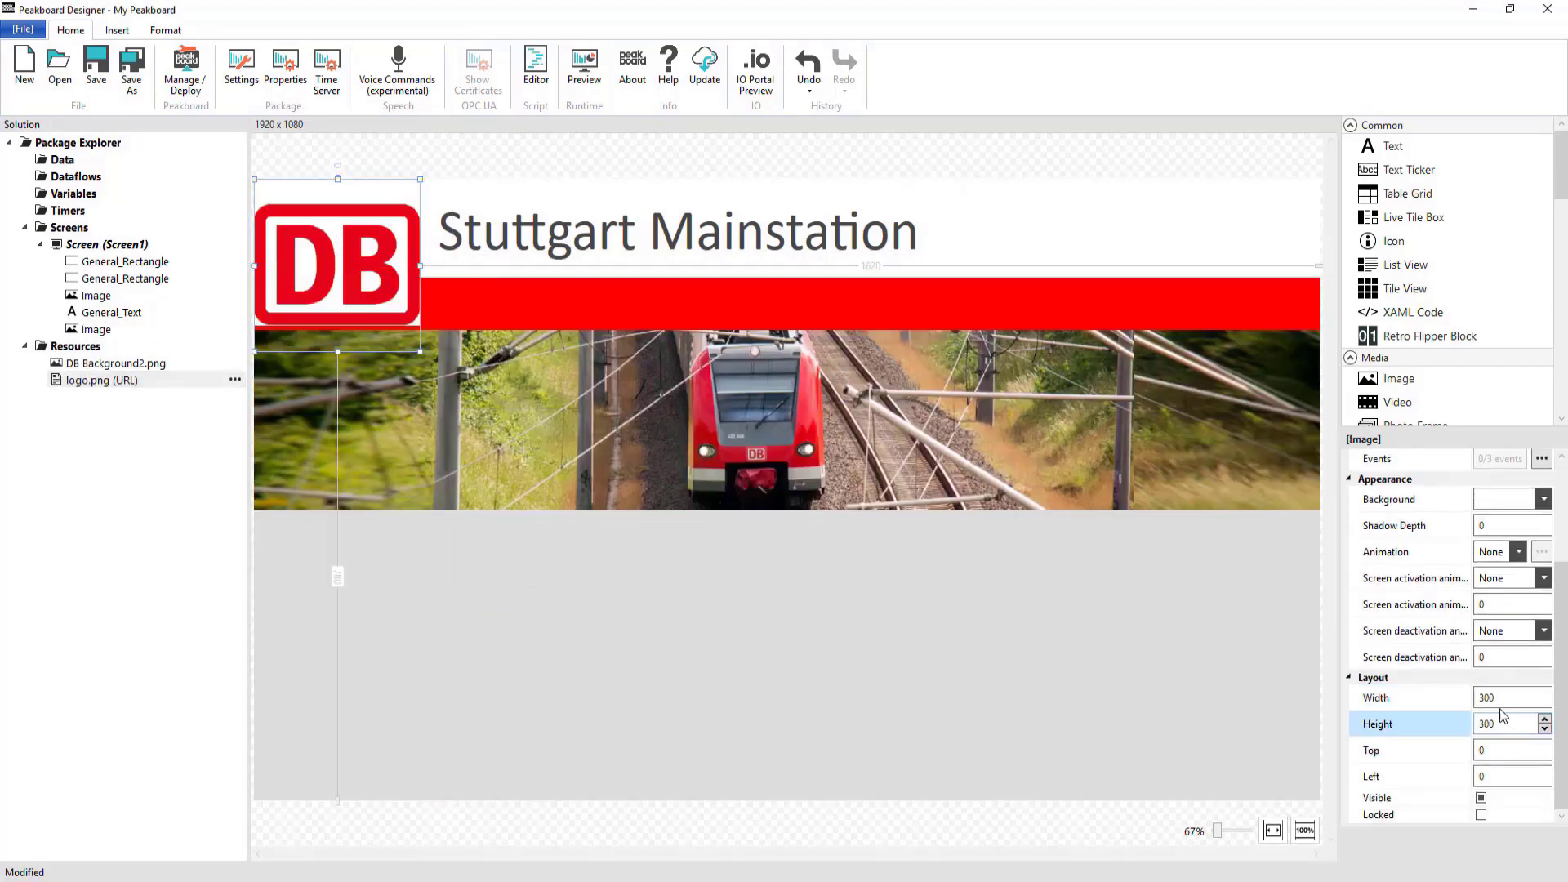
{"action": "left_click_drag", "start_coordinate": [1502, 697], "coordinate": [1340, 696]}
{"action": "key", "text": "Tab"}
{"action": "type", "text": "137"}
{"action": "key", "text": "Tab"}
{"action": "type", "text": "20"}
{"action": "key", "text": "Tab"}
{"action": "type", "text": "20"}
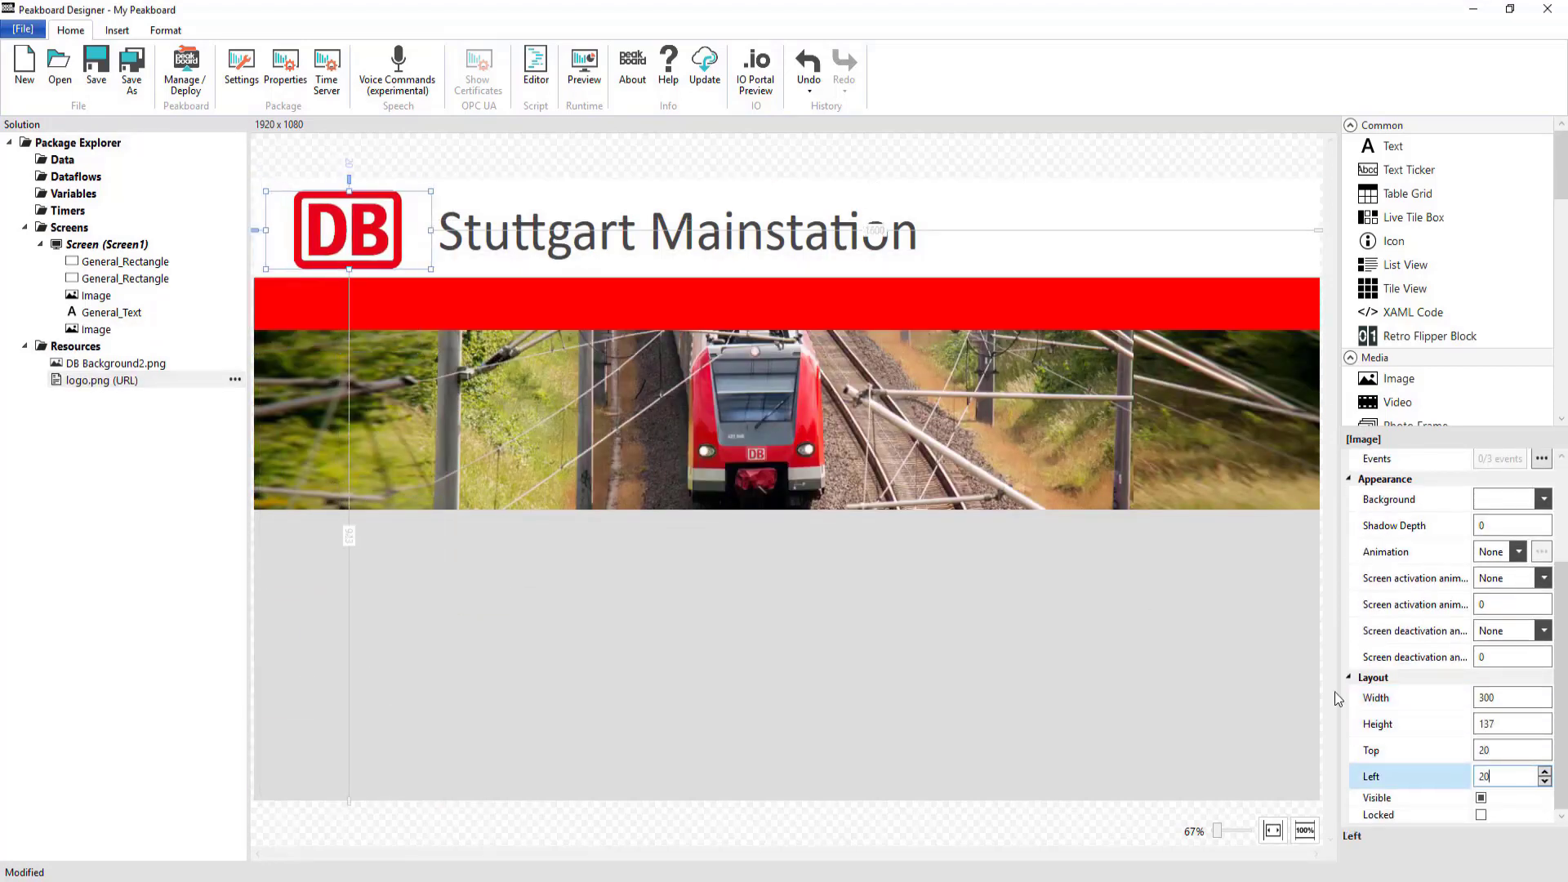
{"action": "left_click", "coordinate": [1130, 683]}
Add a Time data source named Date with the format MM/dd/yyyy.
{"action": "right_click", "coordinate": [57, 163]}
{"action": "mouse_move", "coordinate": [86, 174]}
{"action": "left_click", "coordinate": [241, 170]}
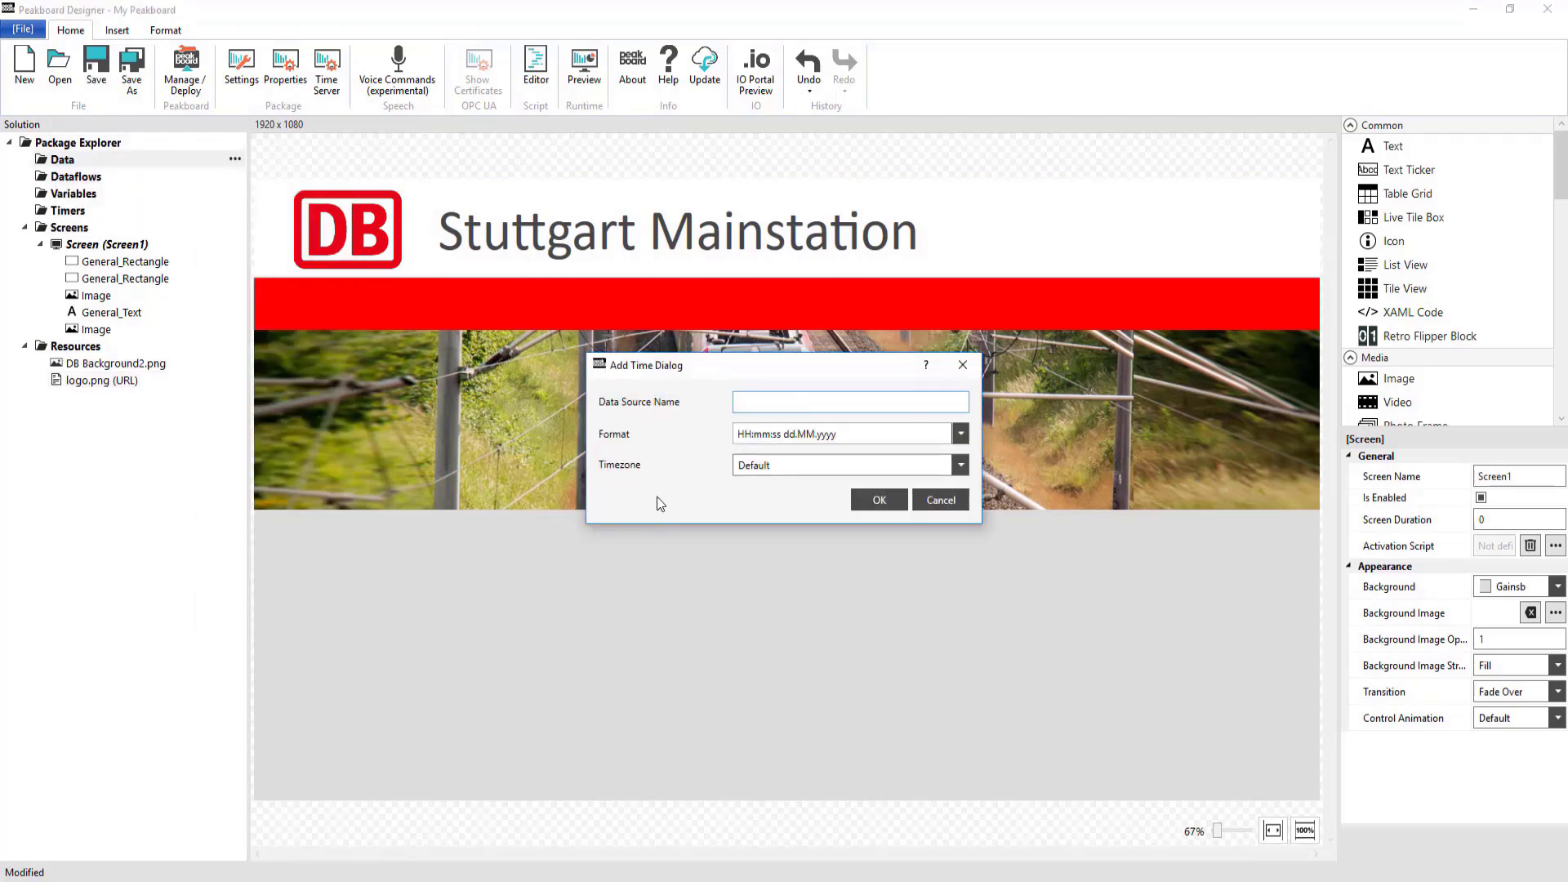
{"action": "left_click", "coordinate": [960, 434]}
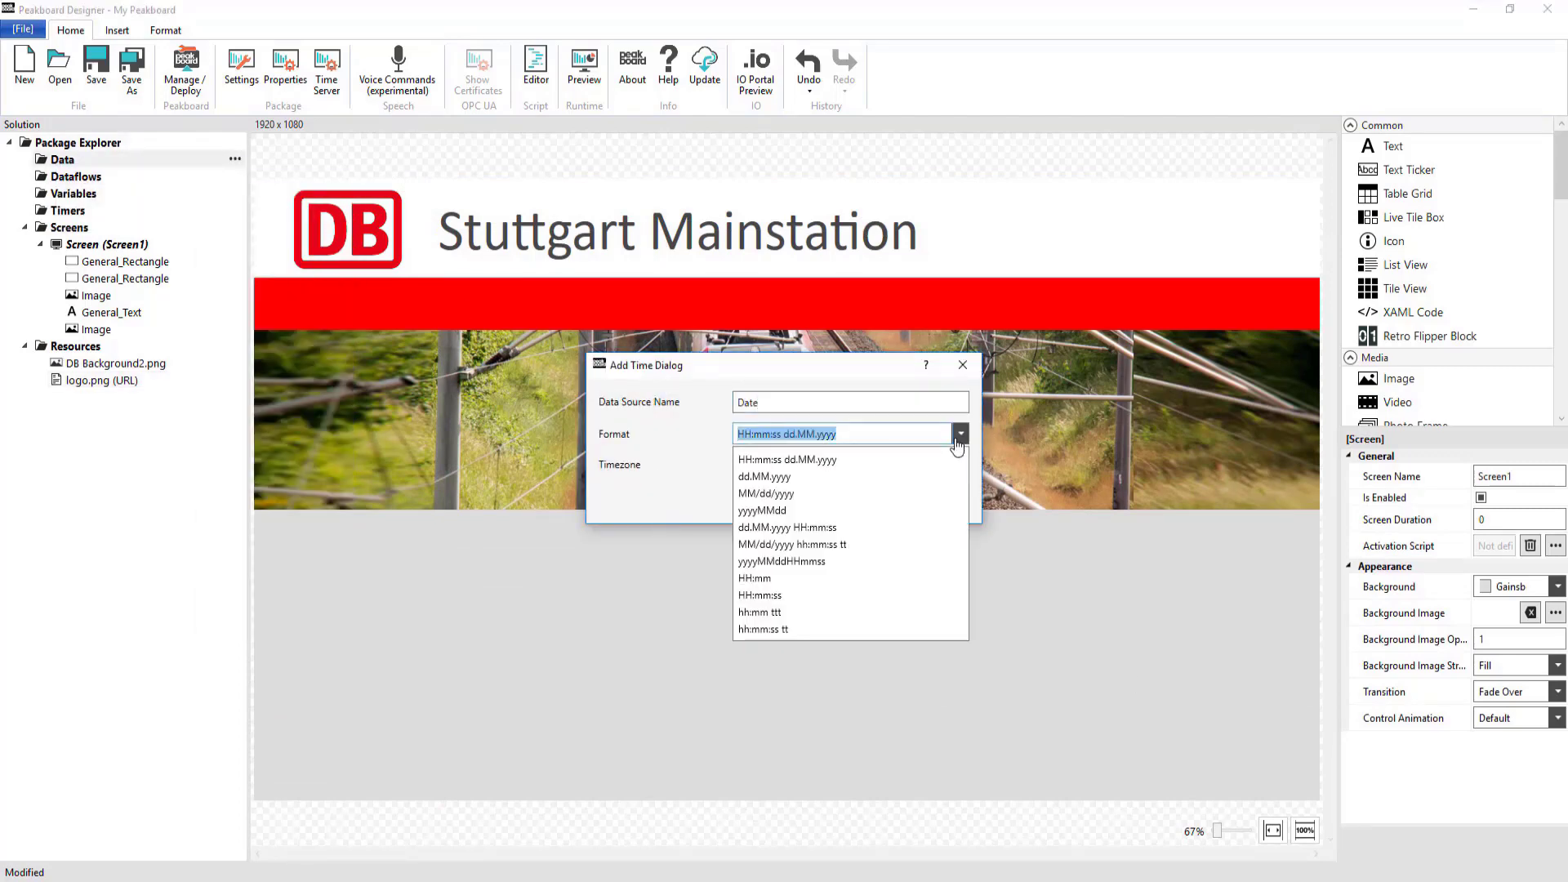
{"action": "left_click", "coordinate": [916, 458]}
{"action": "left_click", "coordinate": [878, 499]}
Place the Date data source on the canvas as text, apply the Date font style and center it horizontally and vertically.
{"action": "left_click_drag", "start_coordinate": [93, 176], "coordinate": [1016, 649]}
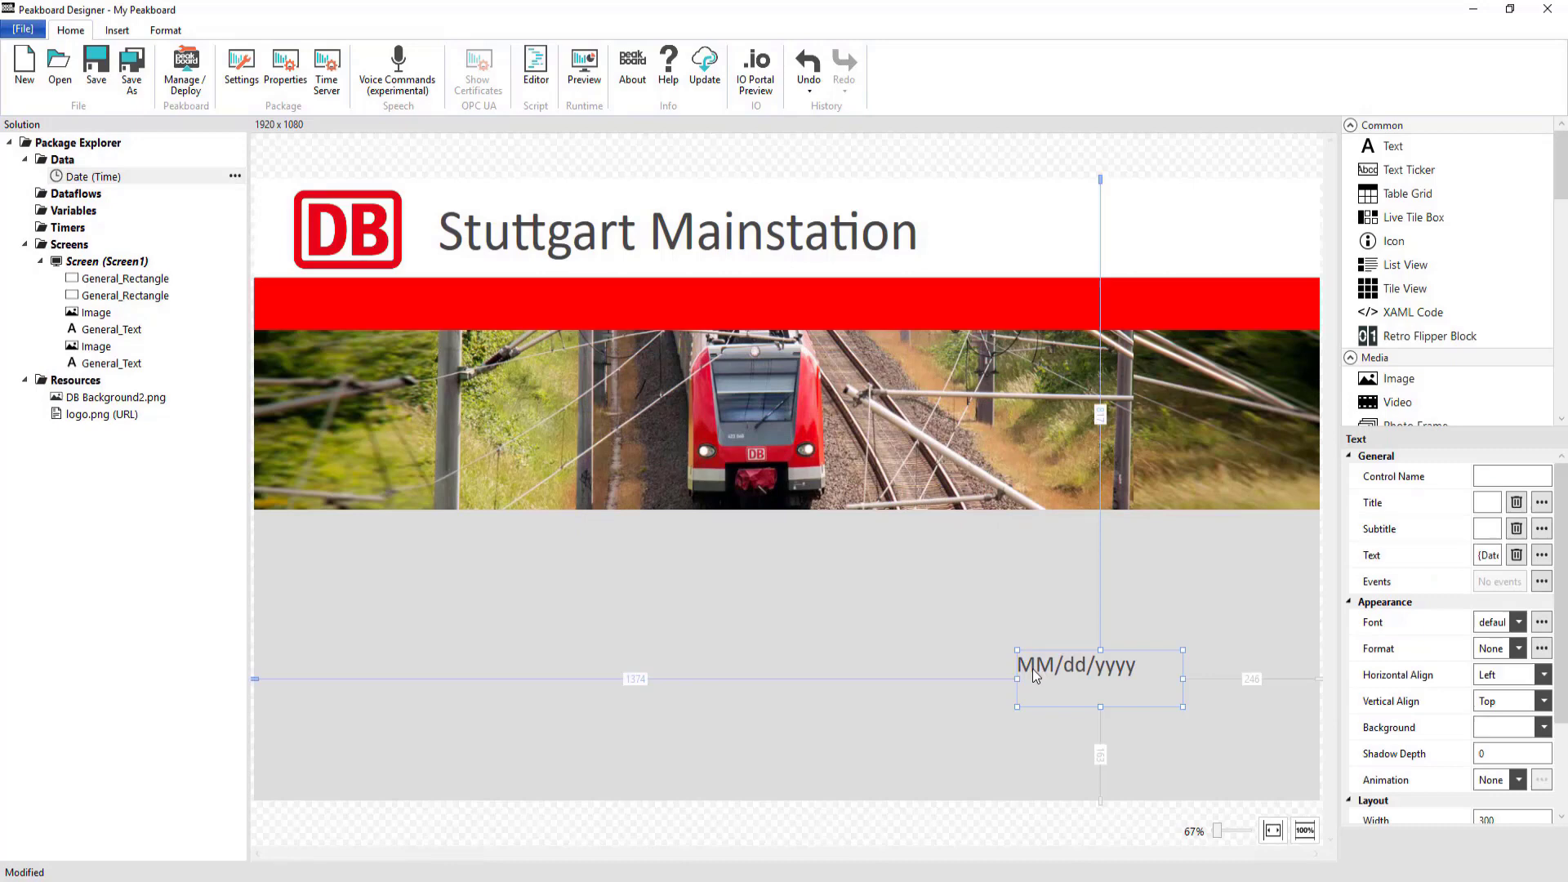
{"action": "left_click", "coordinate": [1510, 624]}
{"action": "left_click", "coordinate": [1504, 778]}
{"action": "left_click", "coordinate": [1511, 674]}
{"action": "left_click", "coordinate": [1505, 732]}
{"action": "left_click", "coordinate": [1511, 700]}
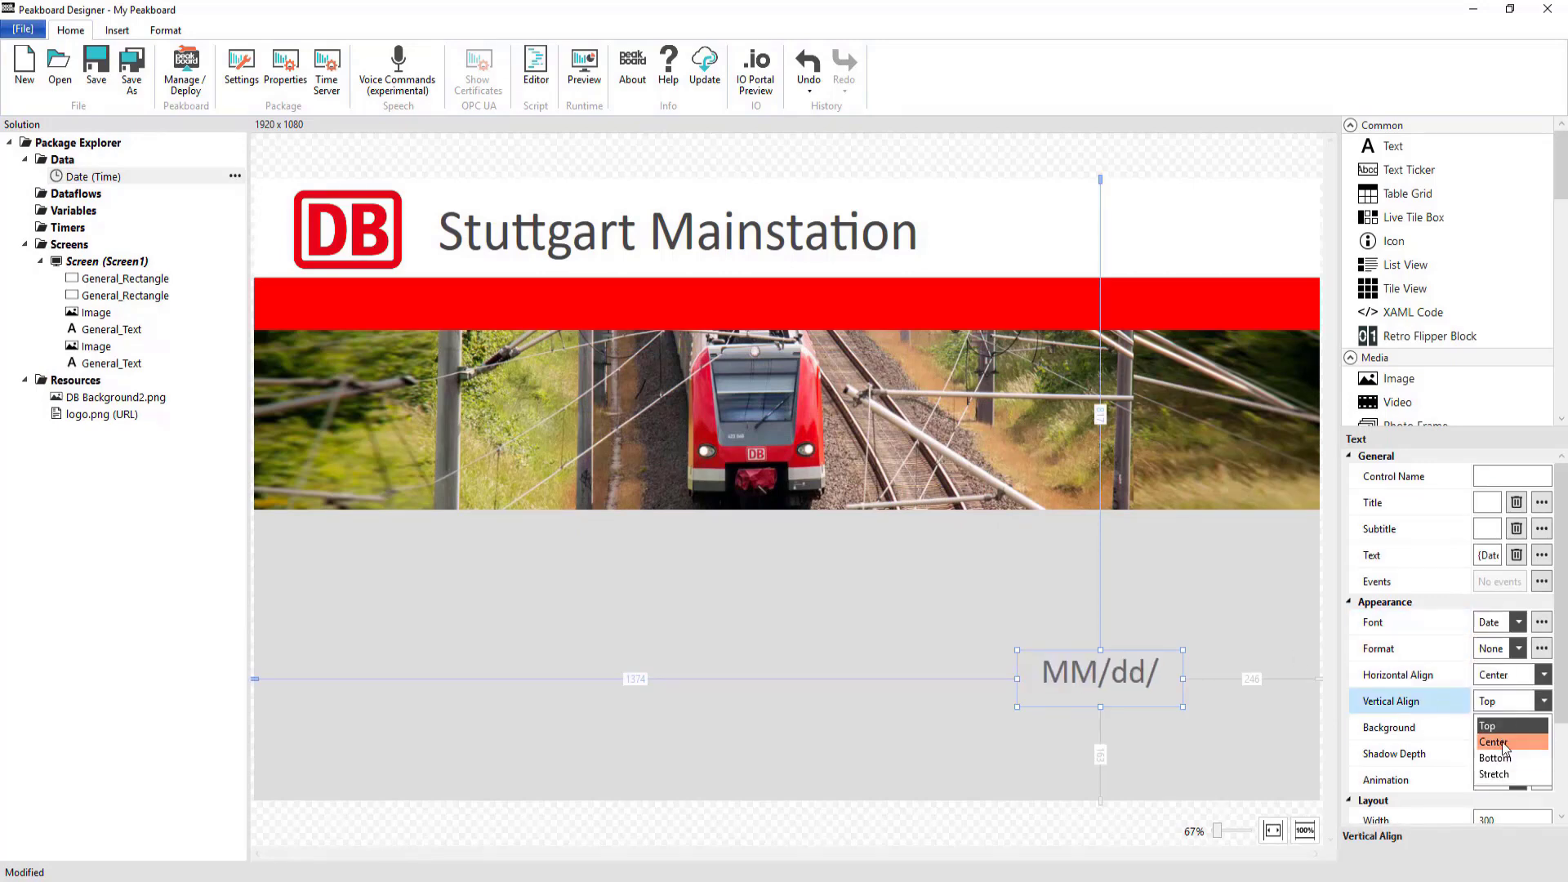
{"action": "left_click", "coordinate": [1503, 743]}
Set the date text's width to 358, top position to 72 and left position to 1562.
{"action": "scroll", "coordinate": [1506, 735], "scroll_direction": "down", "scroll_amount": 3}
{"action": "left_click", "coordinate": [1513, 703]}
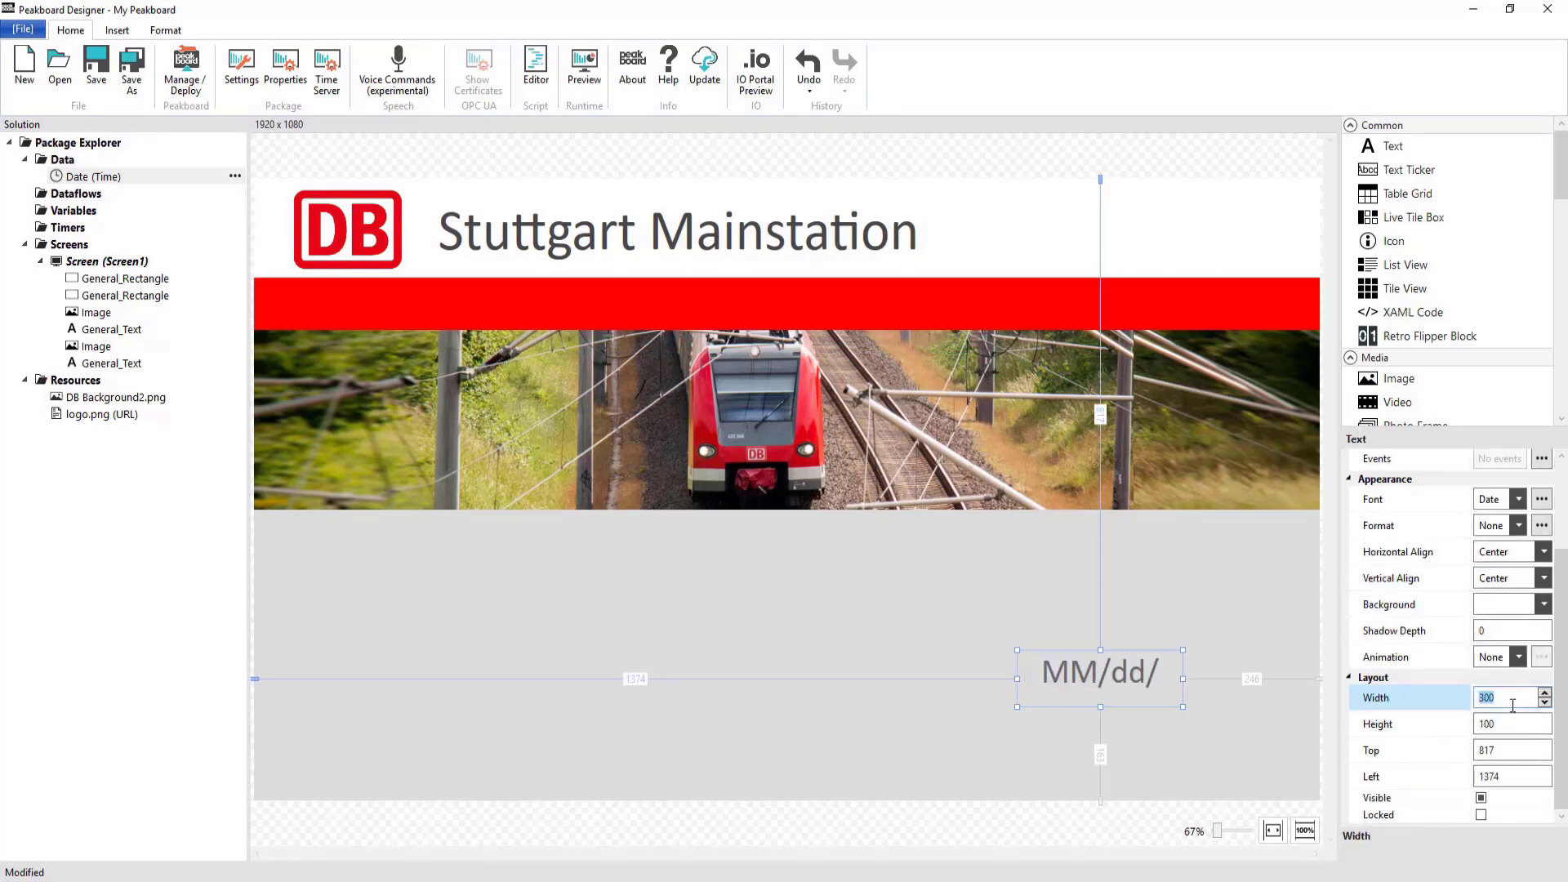
{"action": "type", "text": "358"}
{"action": "key", "text": "Tab"}
{"action": "key", "text": "Tab"}
{"action": "type", "text": "72"}
{"action": "key", "text": "Tab"}
{"action": "type", "text": "156"}
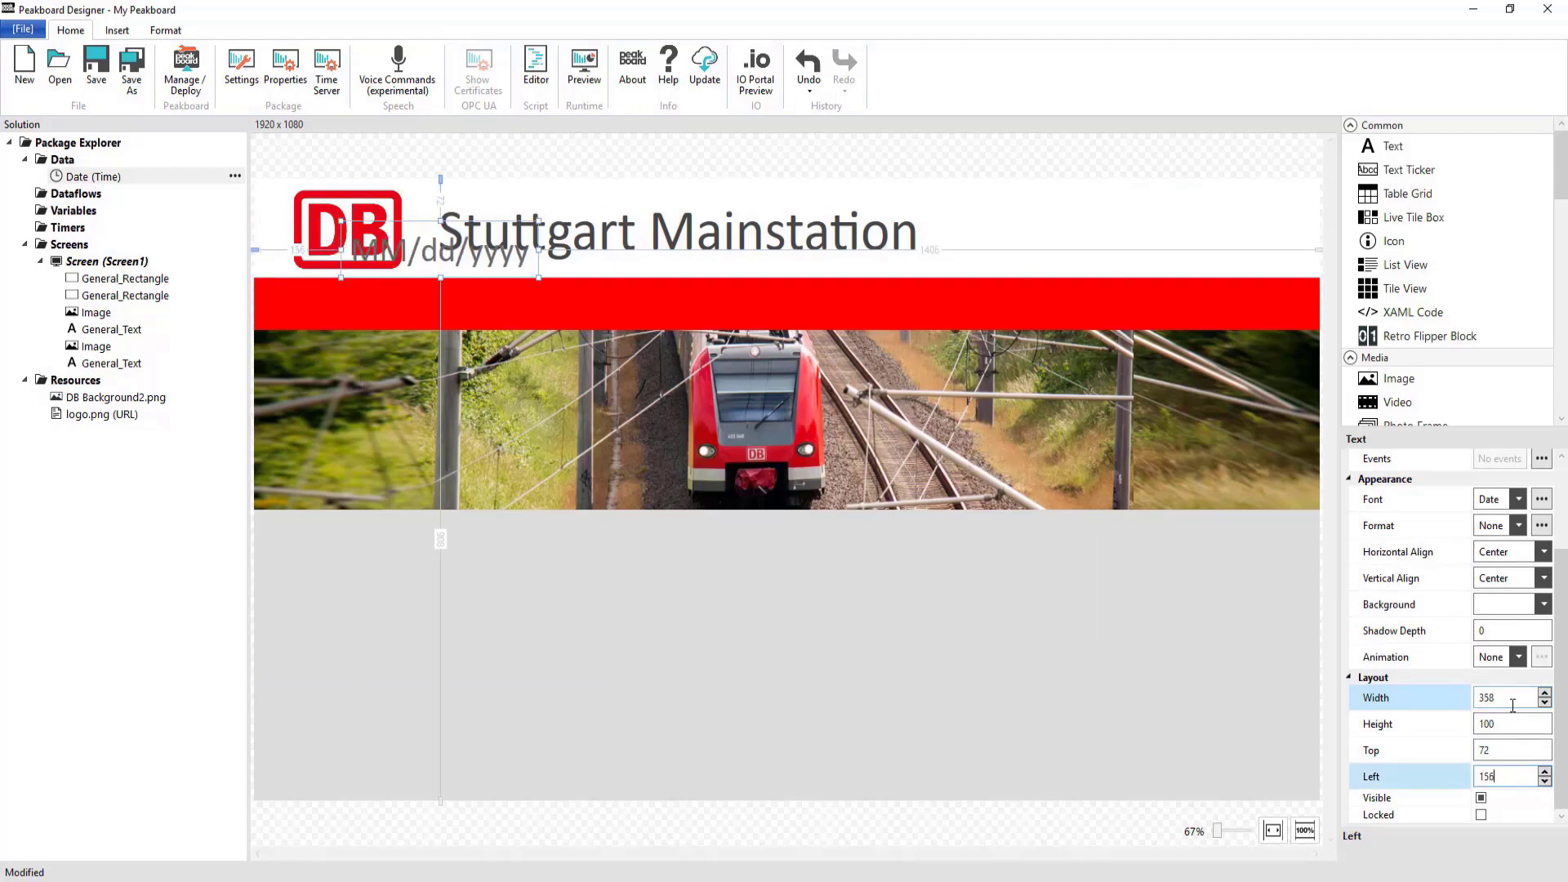
{"action": "type", "text": "2"}
{"action": "left_click", "coordinate": [869, 606]}
Add a Time data source named Time with the format HH:mm:ss.
{"action": "right_click", "coordinate": [57, 163]}
{"action": "mouse_move", "coordinate": [131, 171]}
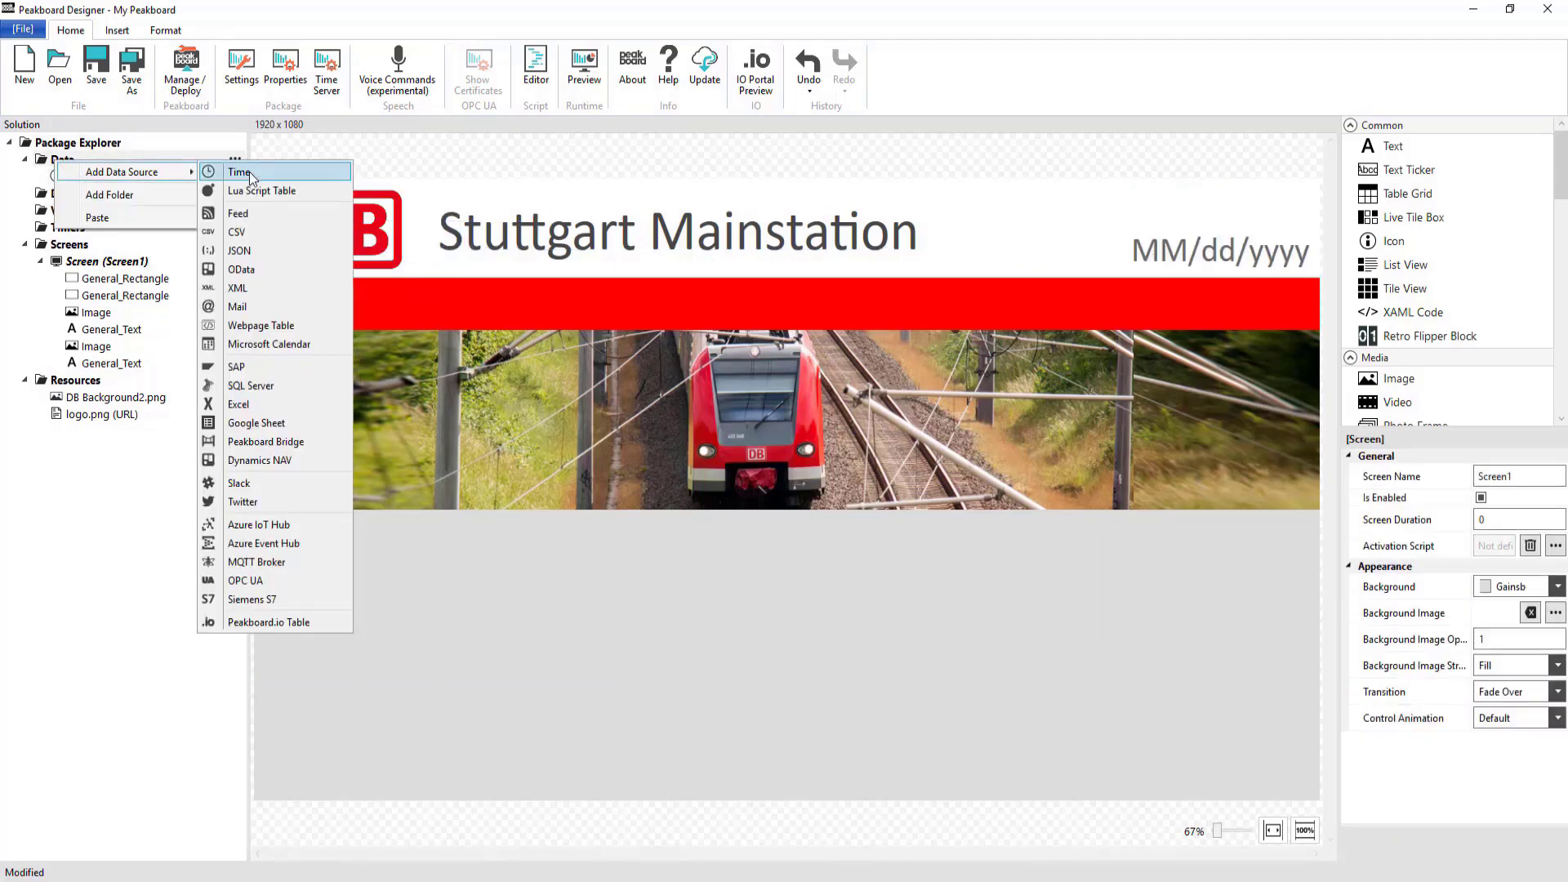
{"action": "left_click", "coordinate": [250, 177]}
{"action": "type", "text": "Time"}
{"action": "key", "text": "Tab"}
{"action": "left_click", "coordinate": [960, 434]}
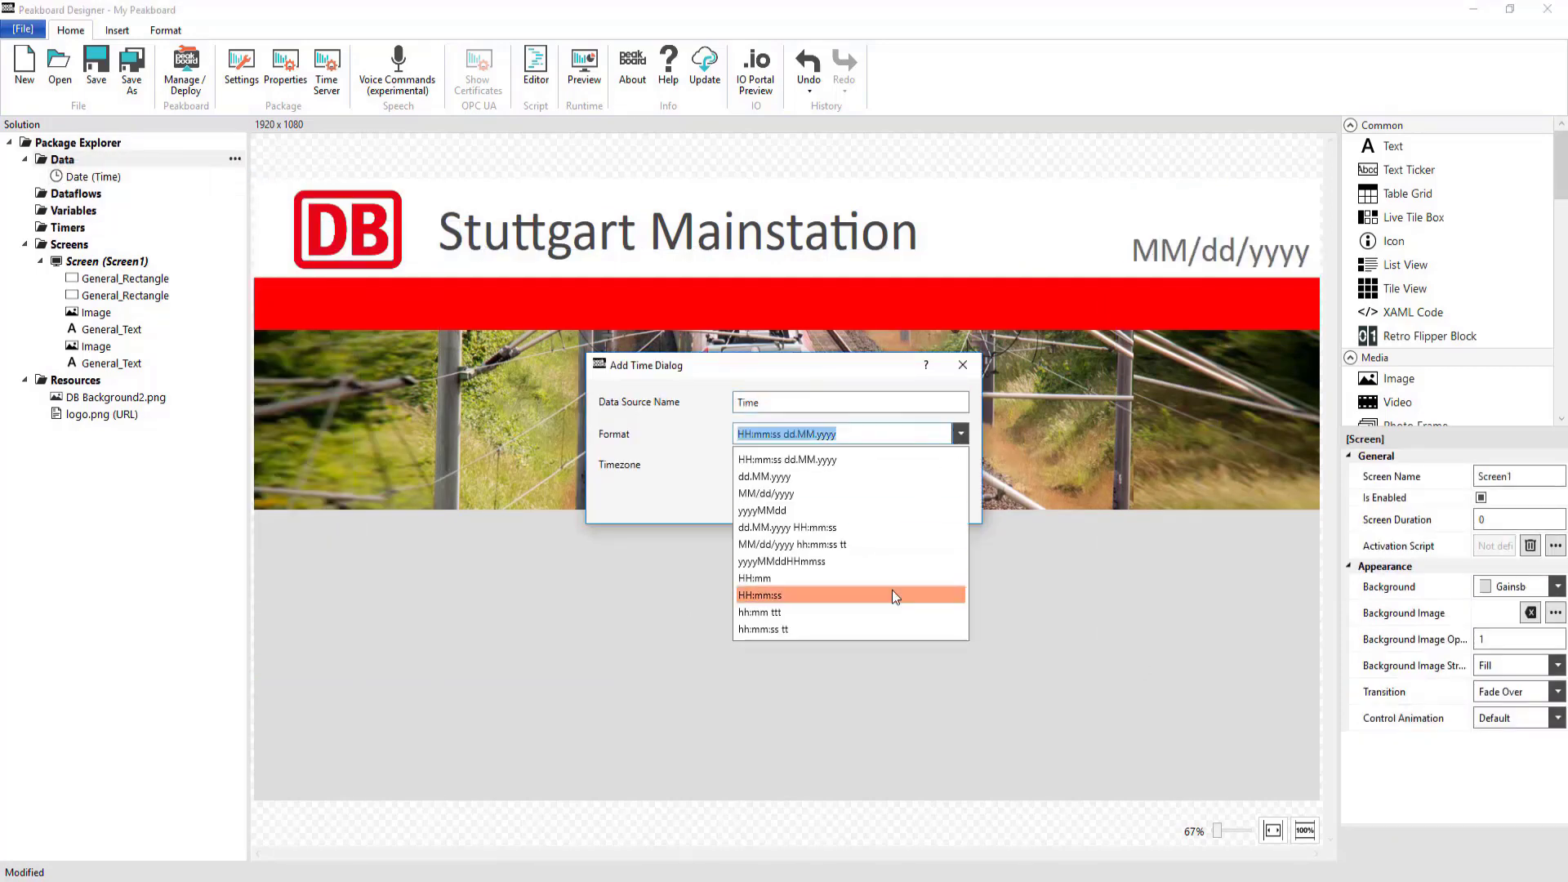
{"action": "left_click", "coordinate": [893, 591]}
{"action": "left_click", "coordinate": [879, 500]}
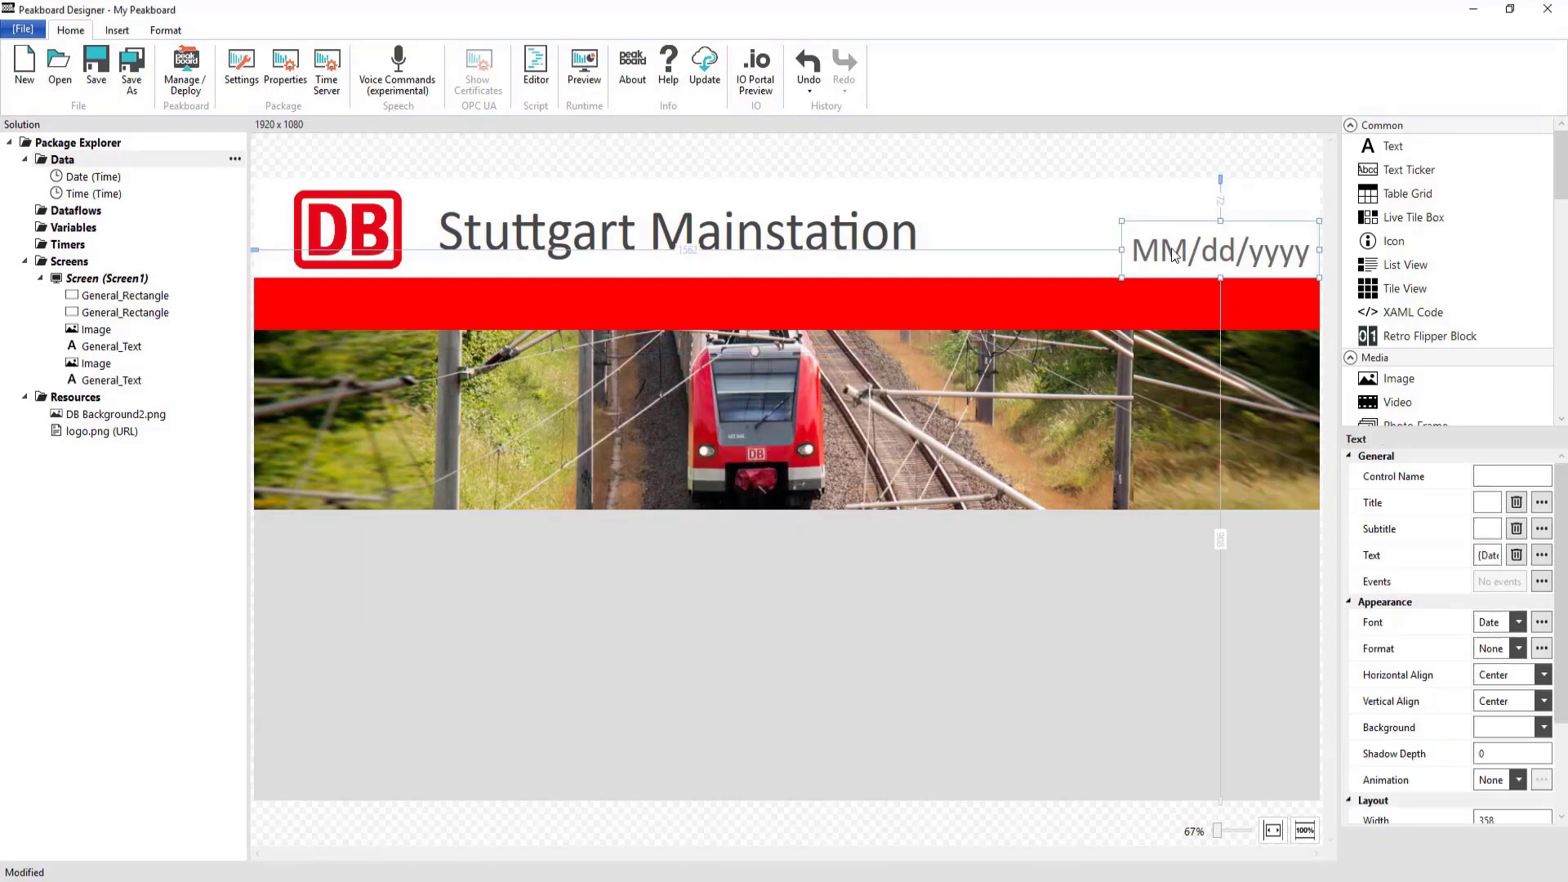
Duplicate the date text and place the copy directly beneath it on the red bar.
{"action": "left_click_drag", "start_coordinate": [1173, 252], "coordinate": [1202, 313]}
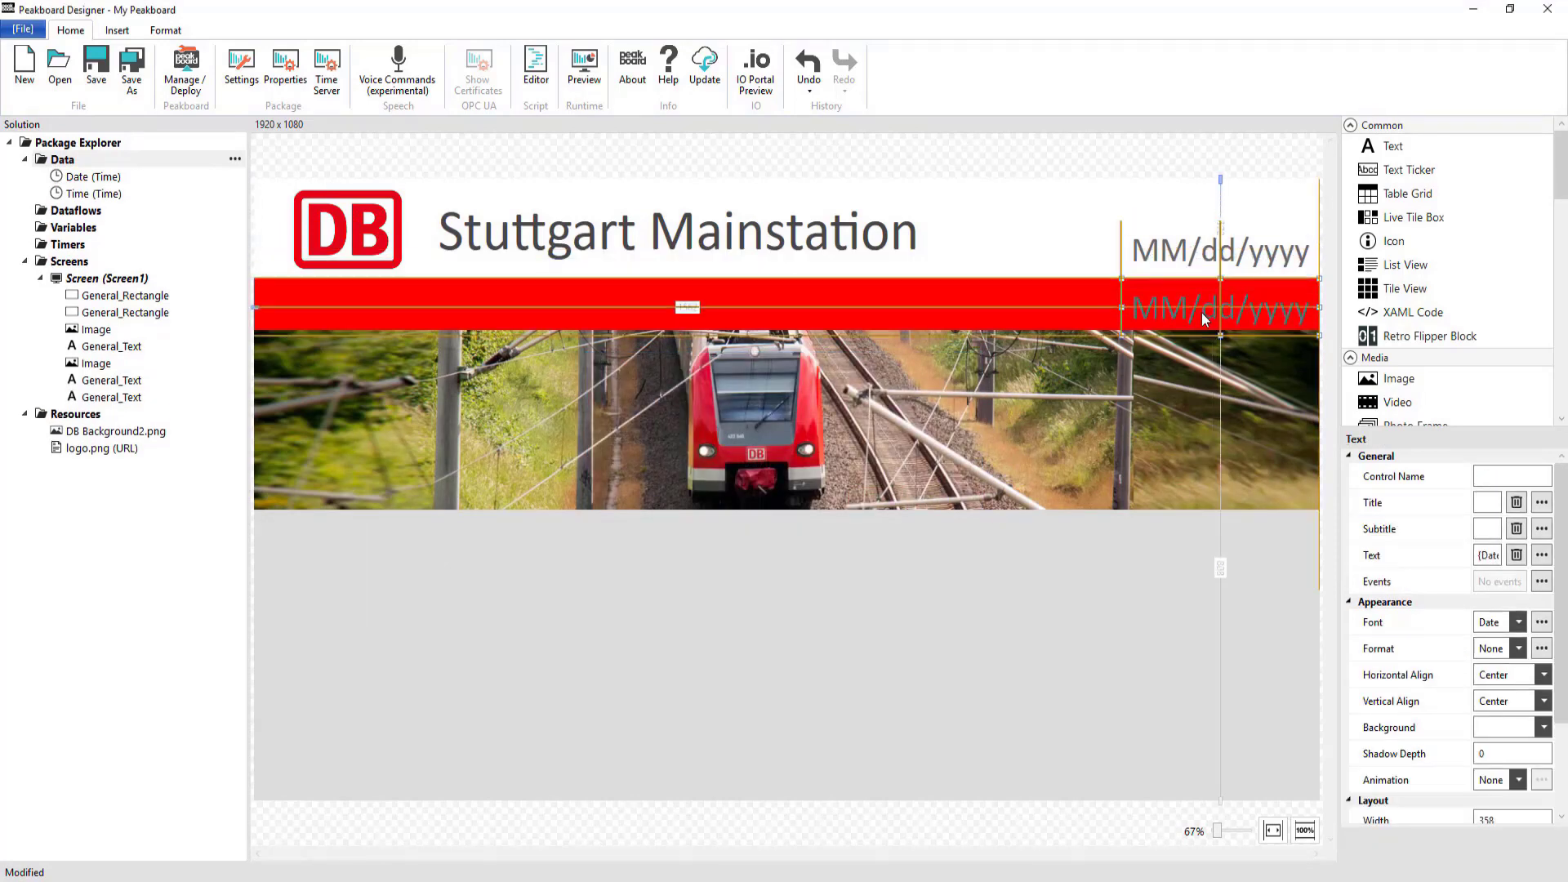
{"action": "scroll", "coordinate": [1437, 711], "scroll_direction": "down", "scroll_amount": 3}
{"action": "scroll", "coordinate": [1480, 494], "scroll_direction": "up", "scroll_amount": 3}
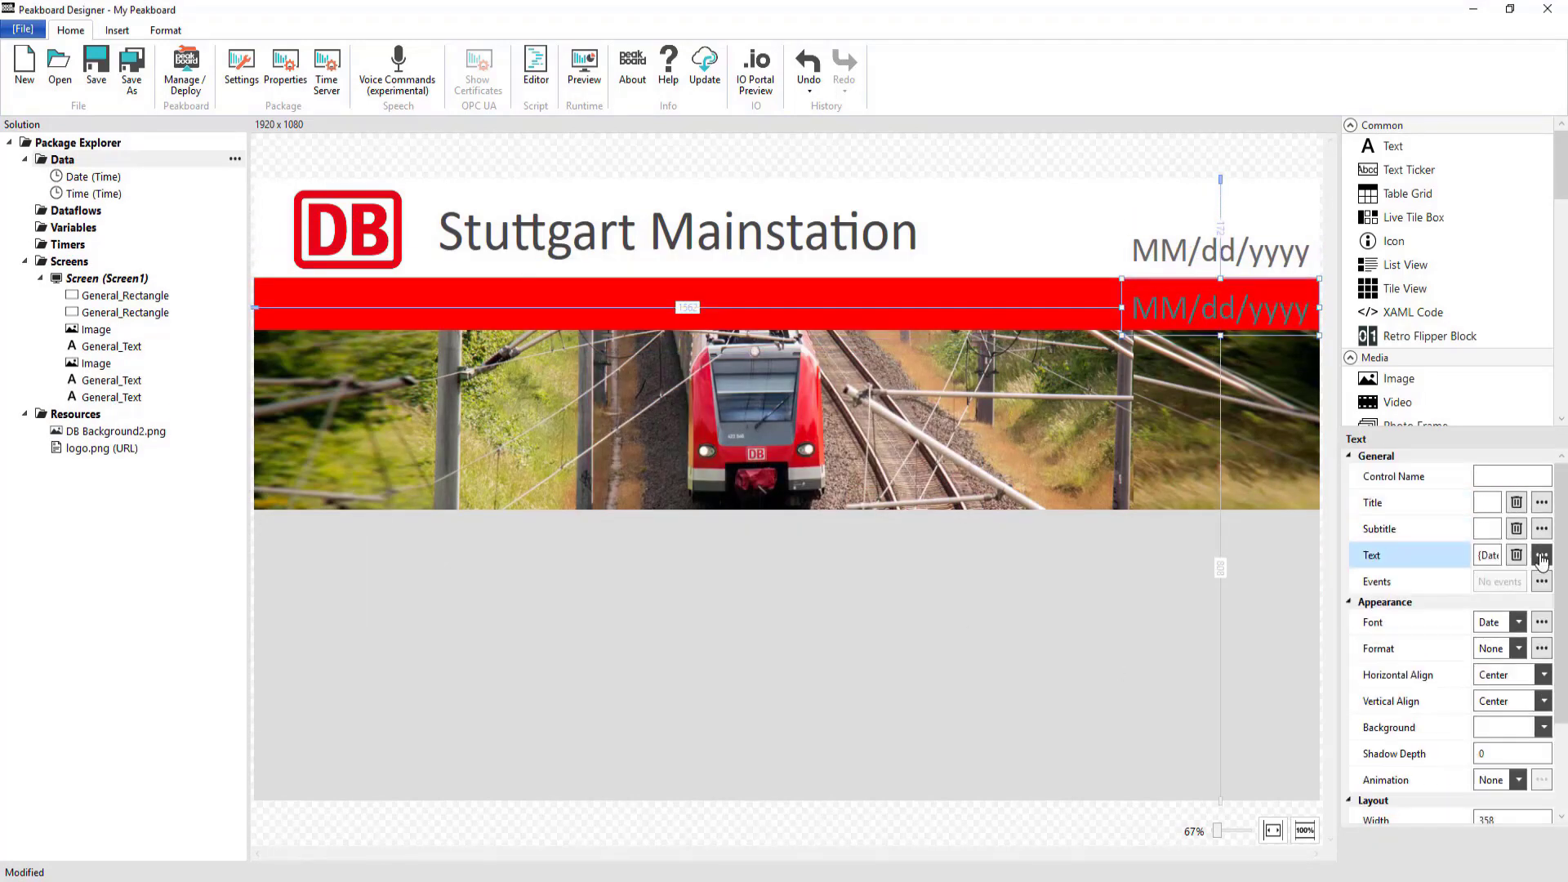
Bind the duplicated text on the red bar to the Time data source and apply the Time font style.
{"action": "left_click", "coordinate": [1540, 555]}
{"action": "left_click", "coordinate": [825, 382]}
{"action": "left_click", "coordinate": [769, 425]}
{"action": "left_click", "coordinate": [858, 548]}
{"action": "left_click", "coordinate": [1518, 623]}
{"action": "left_click", "coordinate": [1495, 794]}
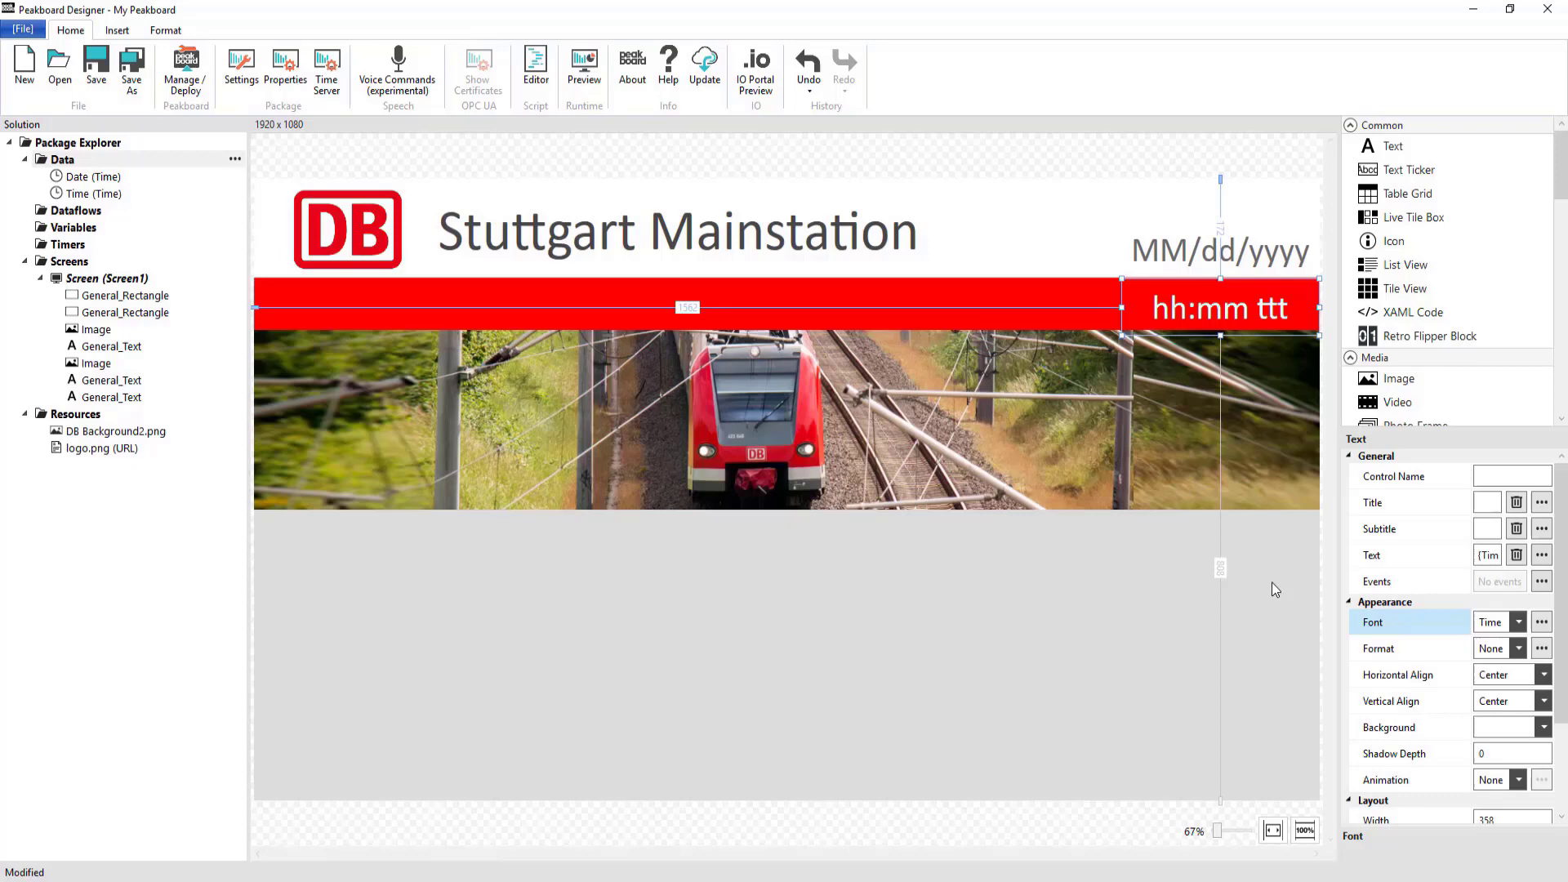
{"action": "left_click", "coordinate": [1272, 581]}
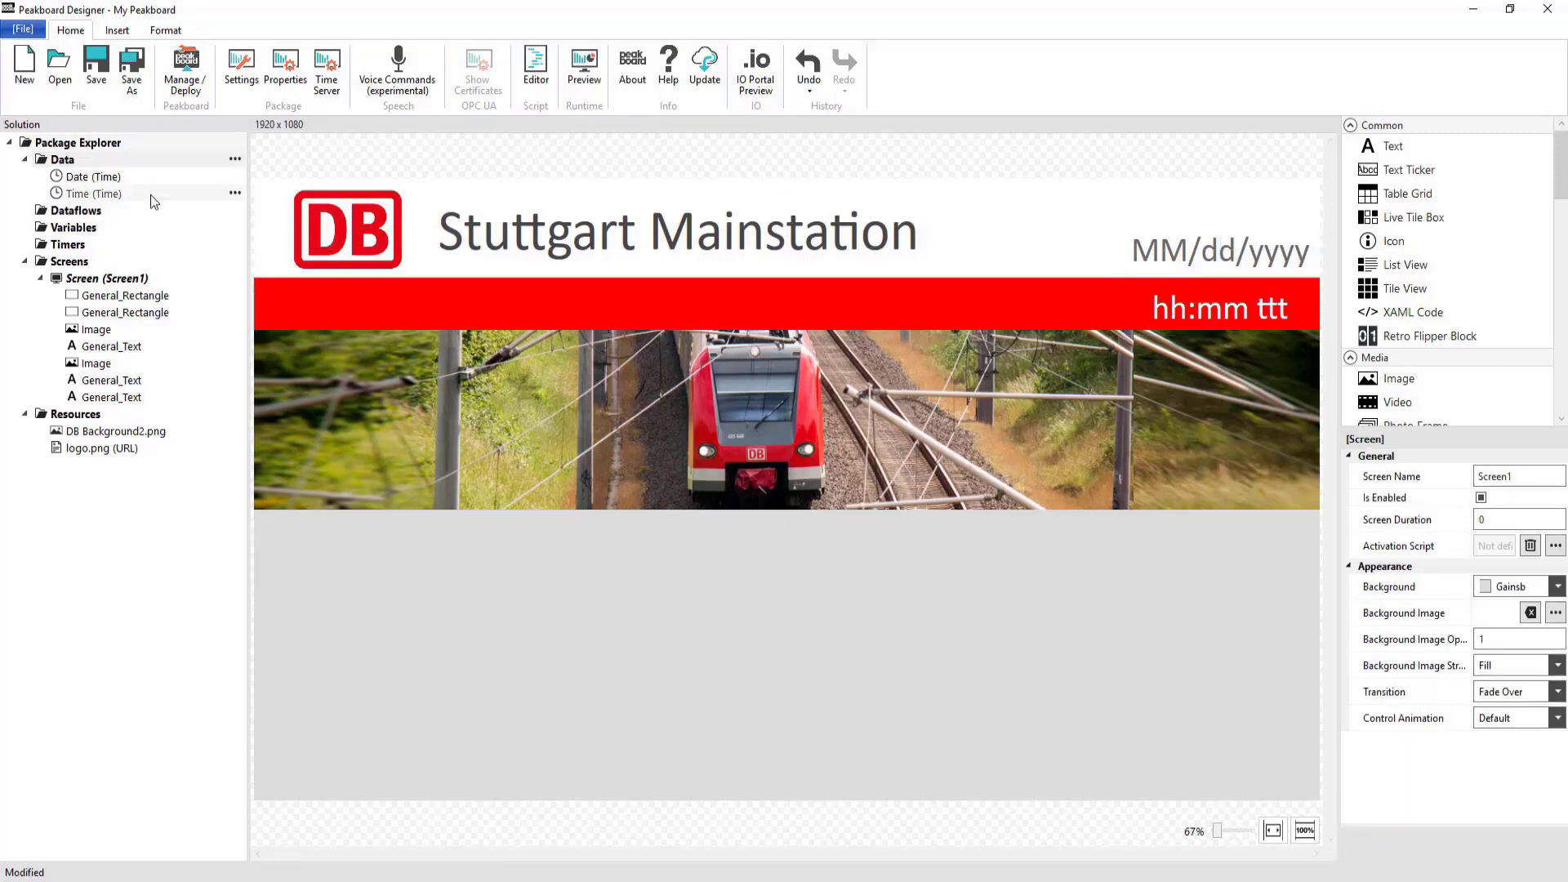
Create an XML data source named Departures, paste the departures feed URL and set its maximum items to 9.
{"action": "right_click", "coordinate": [55, 163]}
{"action": "mouse_move", "coordinate": [96, 177]}
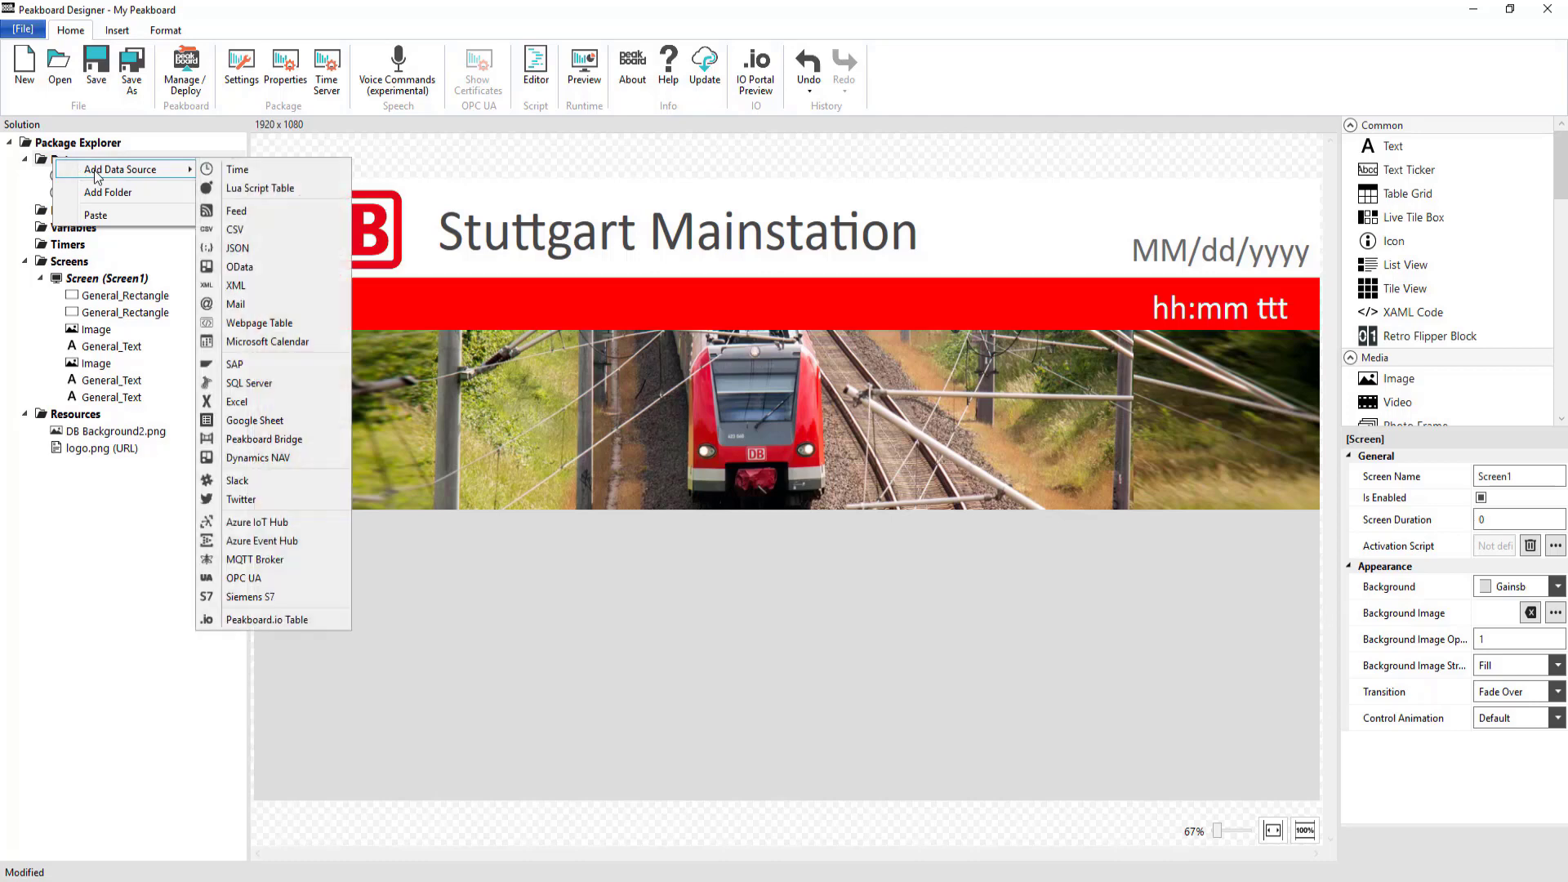
{"action": "left_click", "coordinate": [252, 286]}
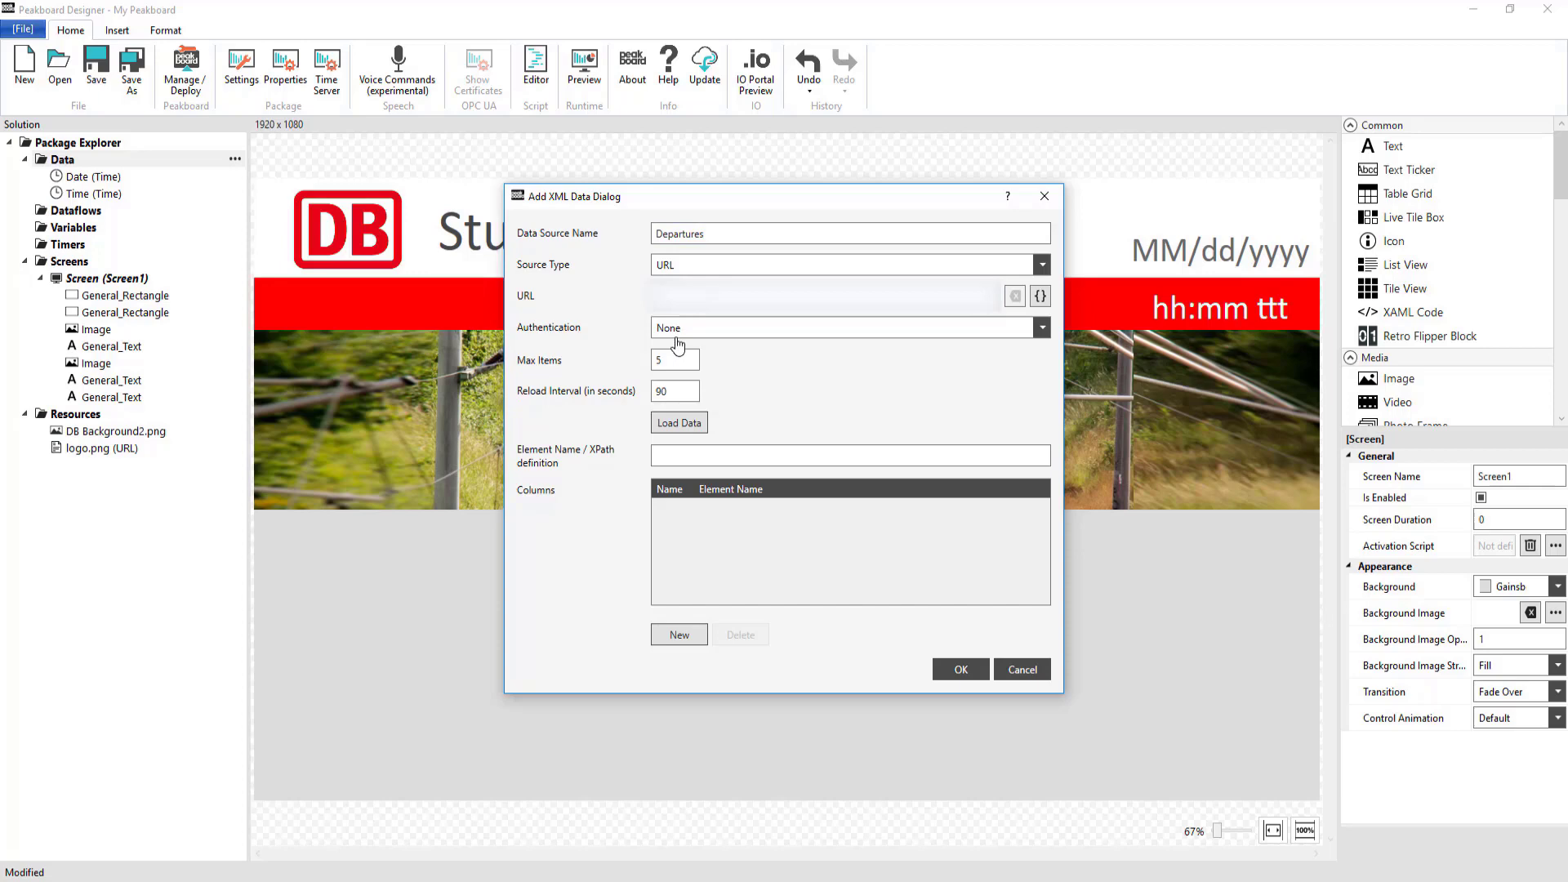
{"action": "key", "text": "ctrl+v"}
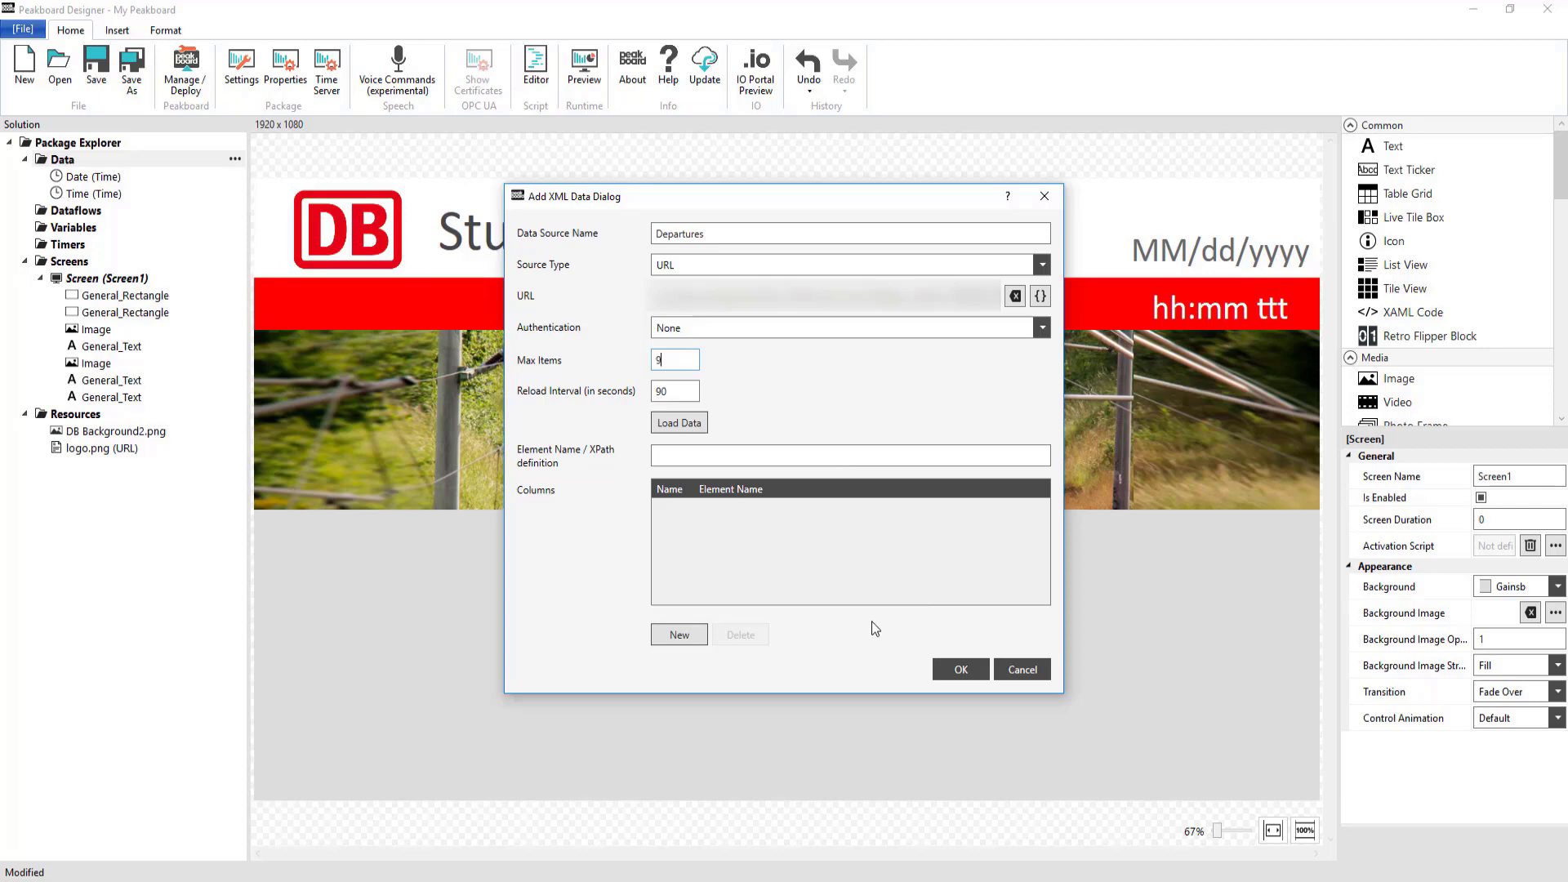
Load the feed's data, keep all columns of the Departure element and save the data source.
{"action": "left_click", "coordinate": [697, 426]}
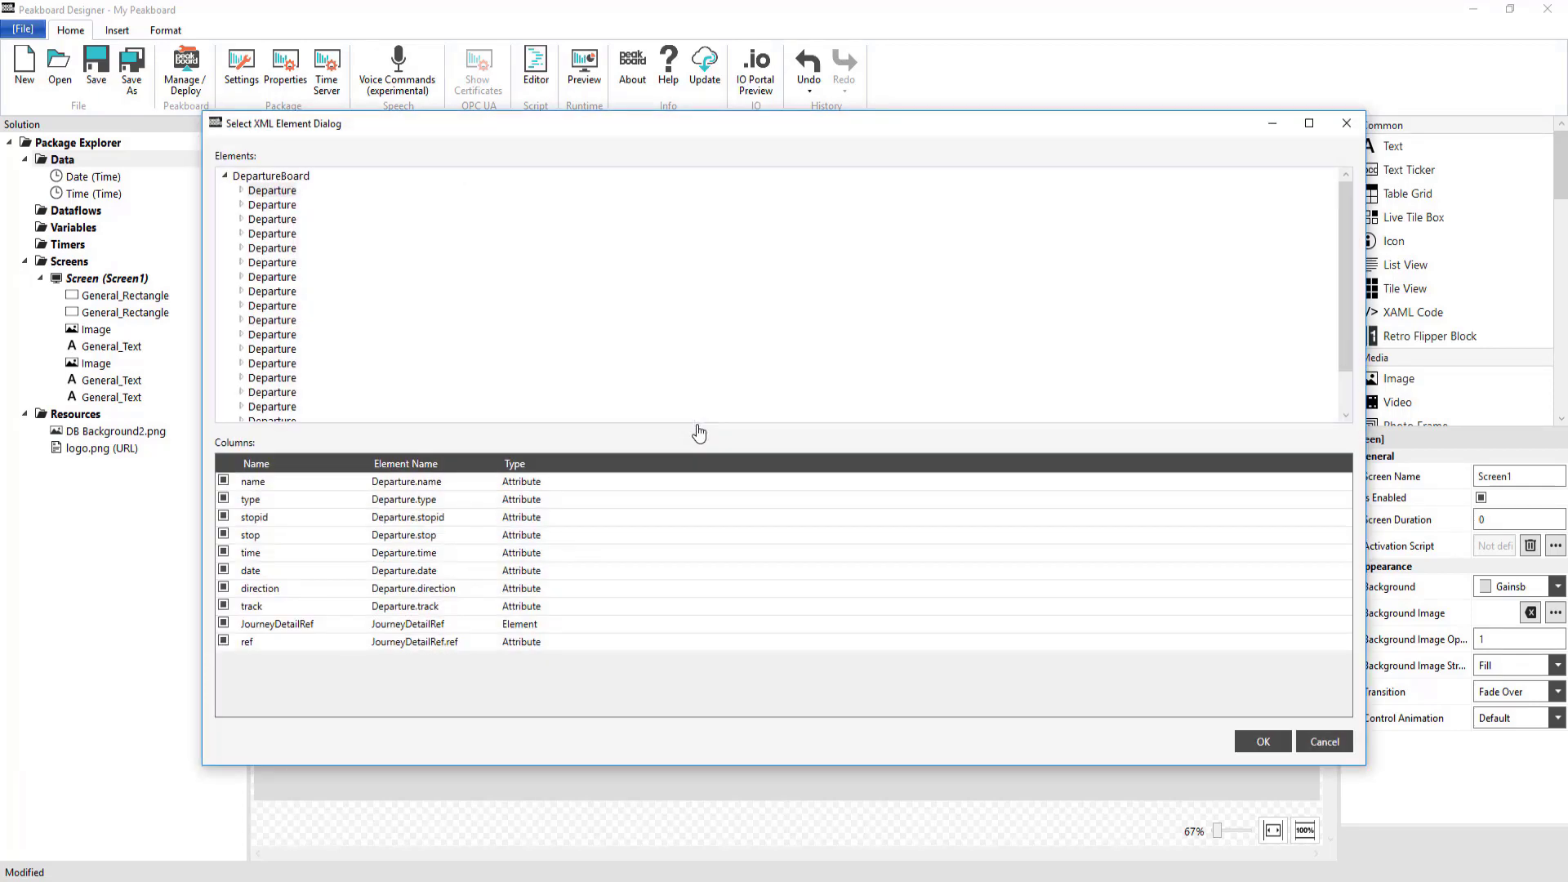
{"action": "left_click", "coordinate": [1259, 742]}
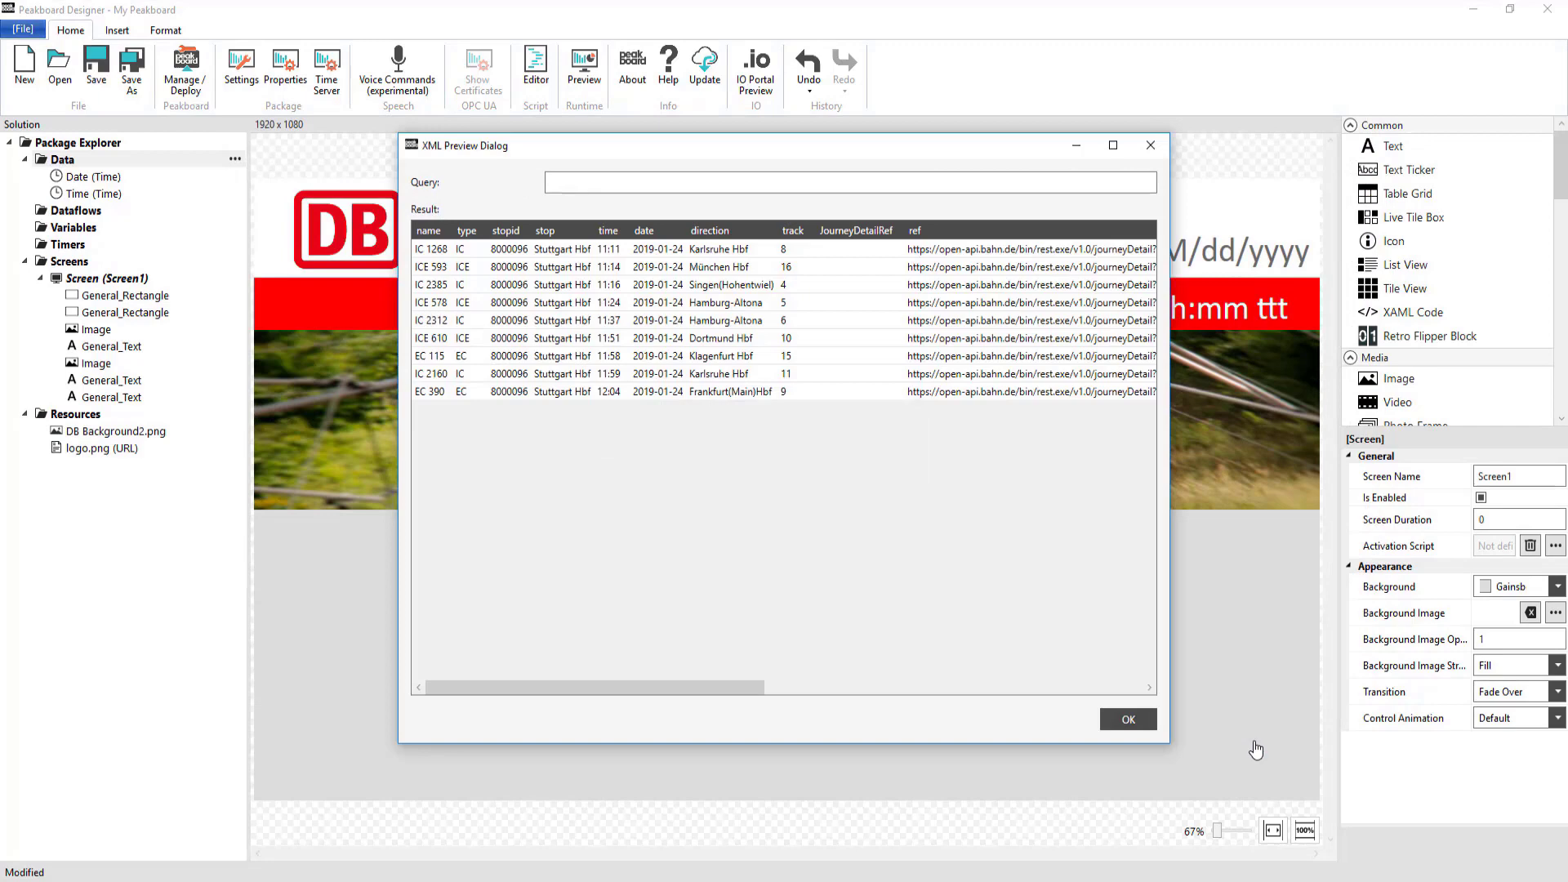
{"action": "left_click", "coordinate": [1144, 732]}
{"action": "left_click", "coordinate": [951, 674]}
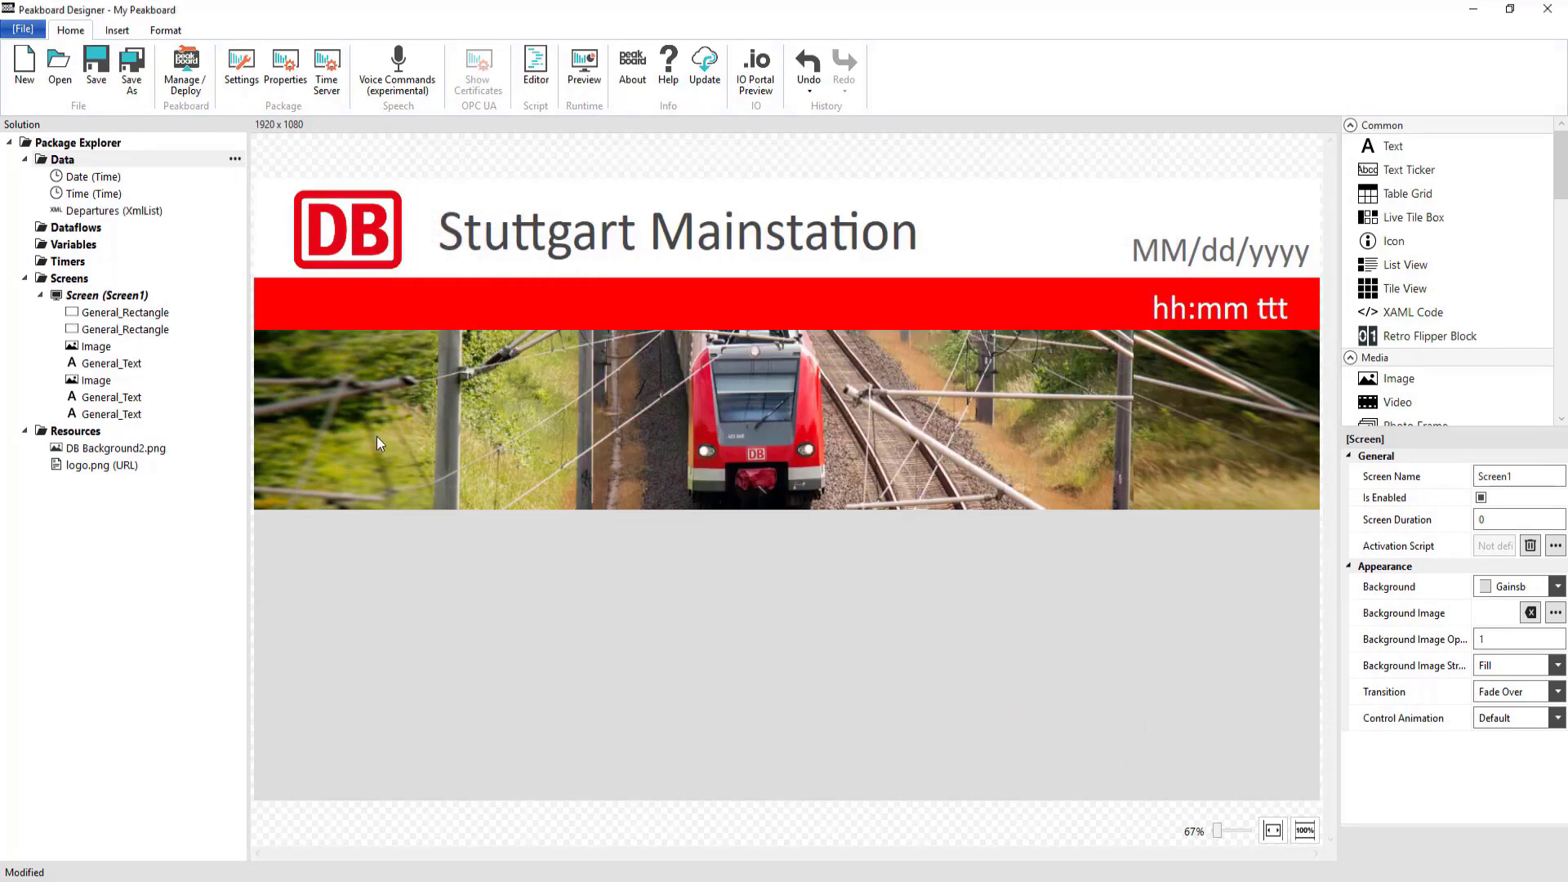
Place the Departures data source on the canvas as a table grid at left 50, top 418, sized 1182 by 612.
{"action": "left_click_drag", "start_coordinate": [100, 216], "coordinate": [711, 605]}
{"action": "left_click_drag", "start_coordinate": [855, 704], "coordinate": [380, 482]}
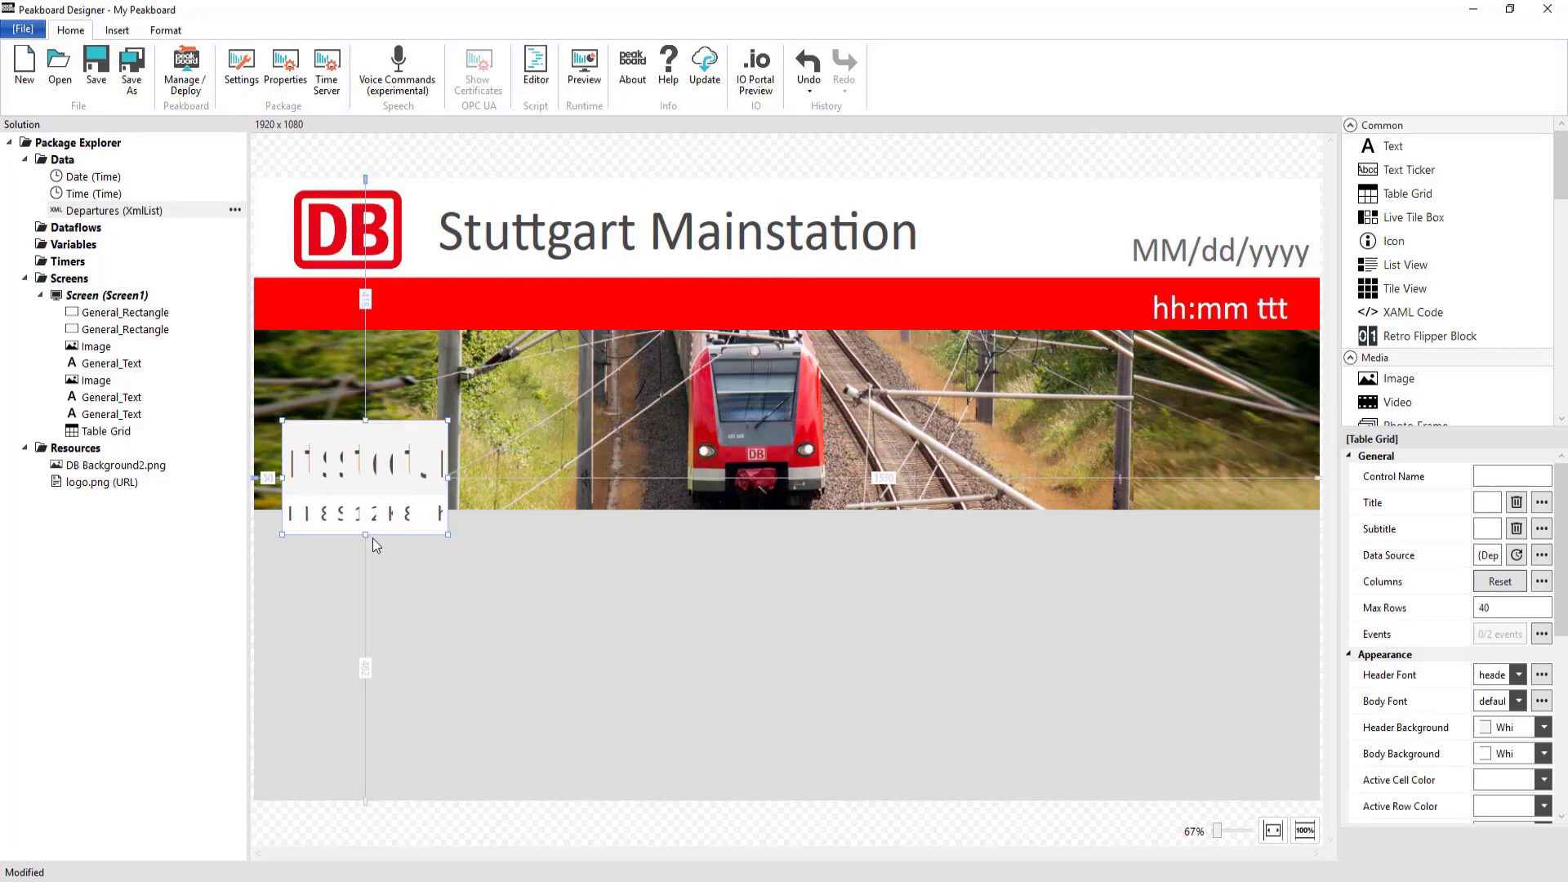
{"action": "left_click_drag", "start_coordinate": [372, 535], "coordinate": [385, 771]}
{"action": "scroll", "coordinate": [1516, 759], "scroll_direction": "down", "scroll_amount": 5}
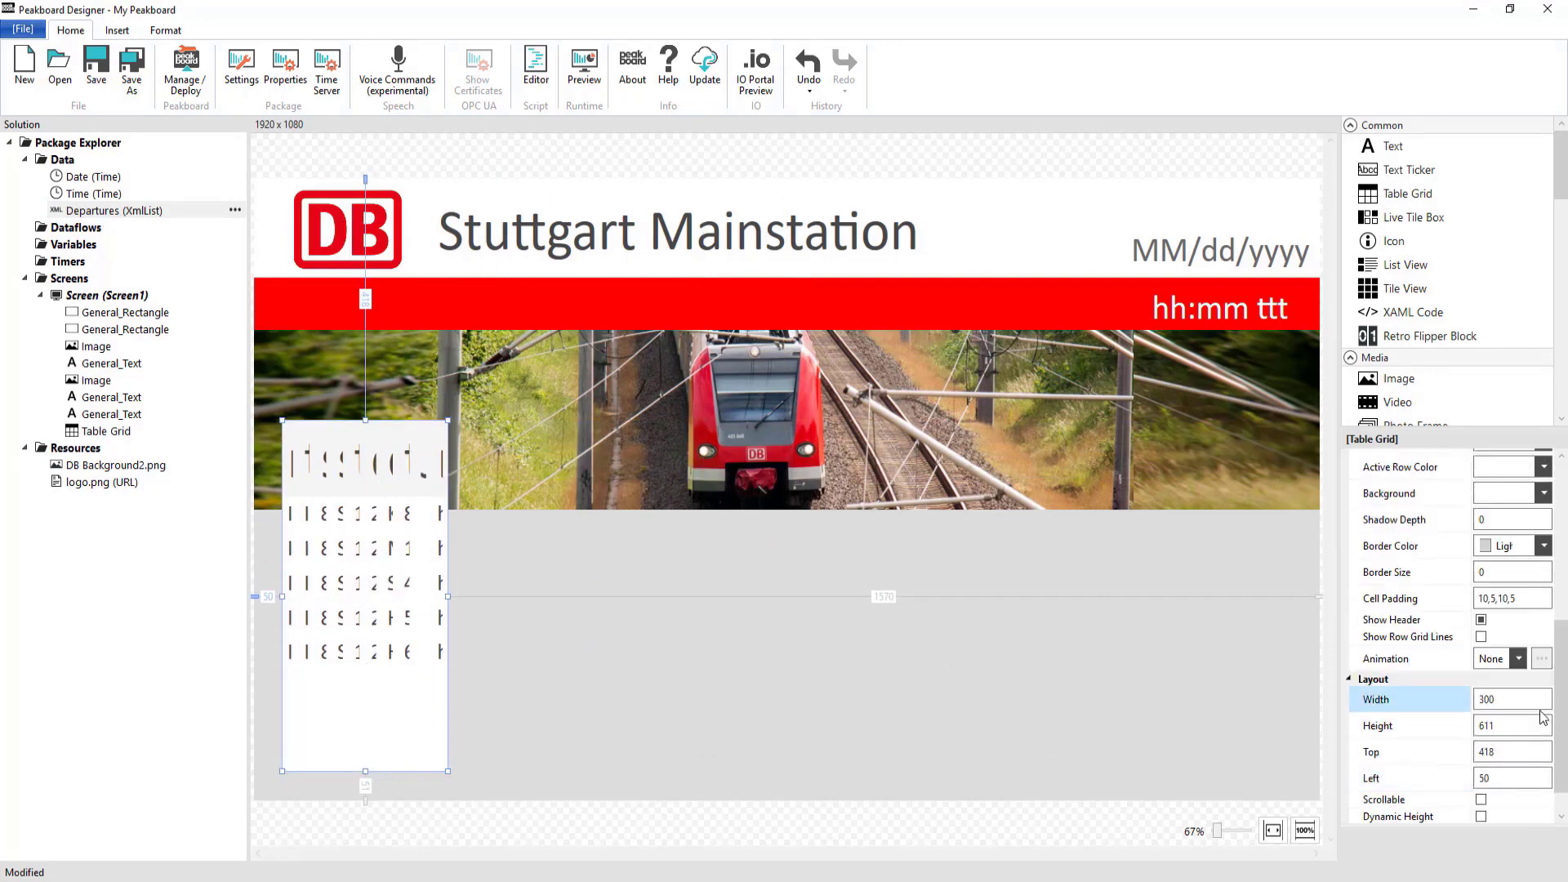
{"action": "left_click", "coordinate": [1544, 721]}
{"action": "left_click_drag", "start_coordinate": [448, 597], "coordinate": [936, 629]}
Edit the table grid's columns and remove all except time, direction and track.
{"action": "double_click", "coordinate": [935, 629]}
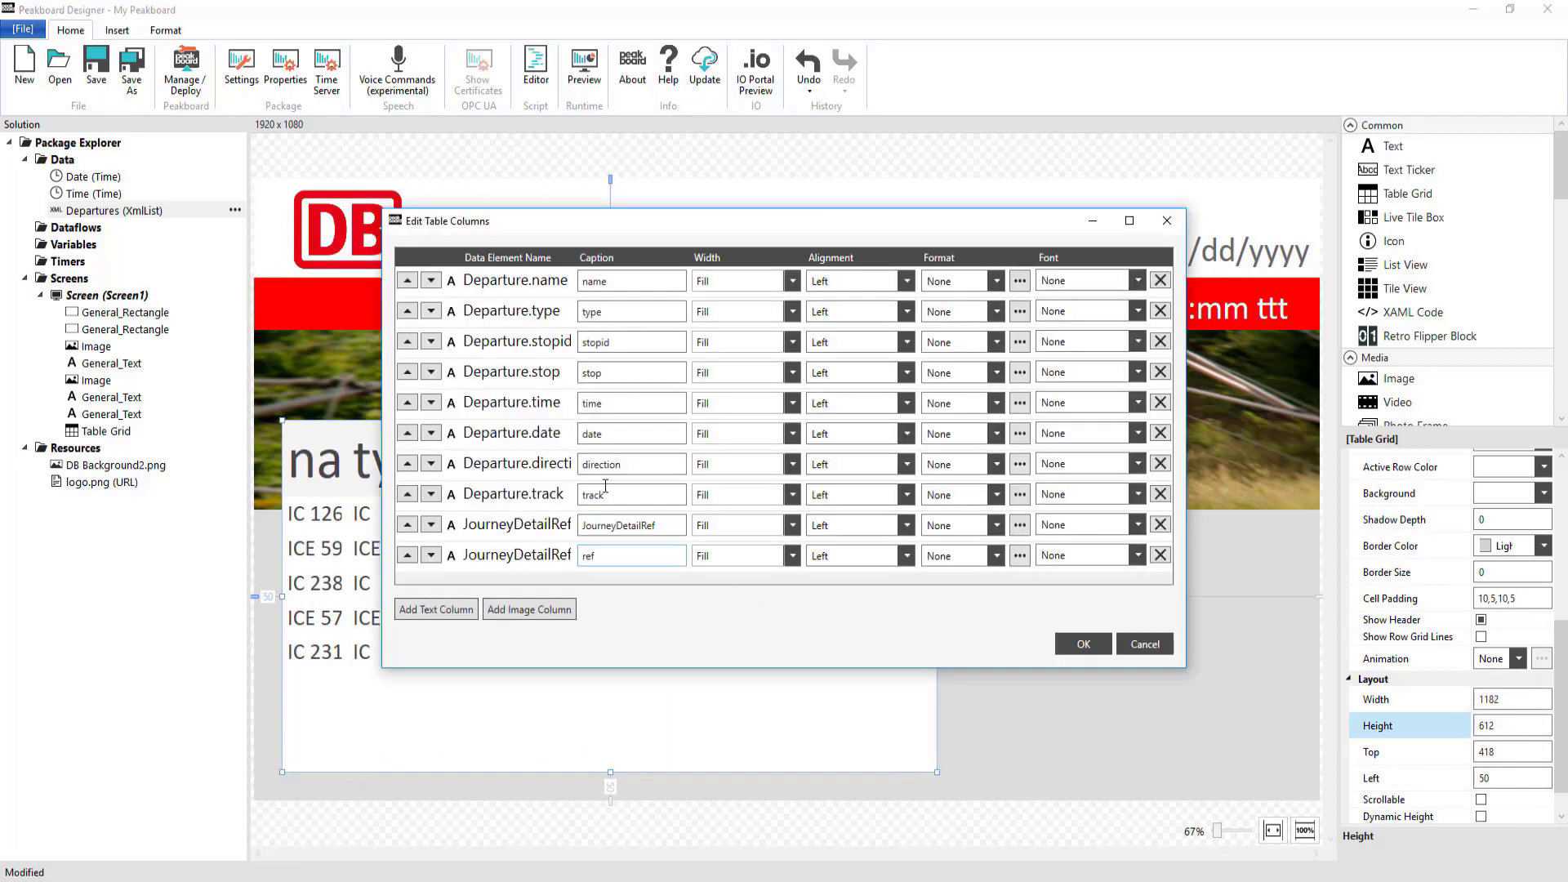
{"action": "left_click_drag", "start_coordinate": [548, 314], "coordinate": [539, 557]}
{"action": "key", "text": "Delete"}
{"action": "left_click", "coordinate": [786, 502]}
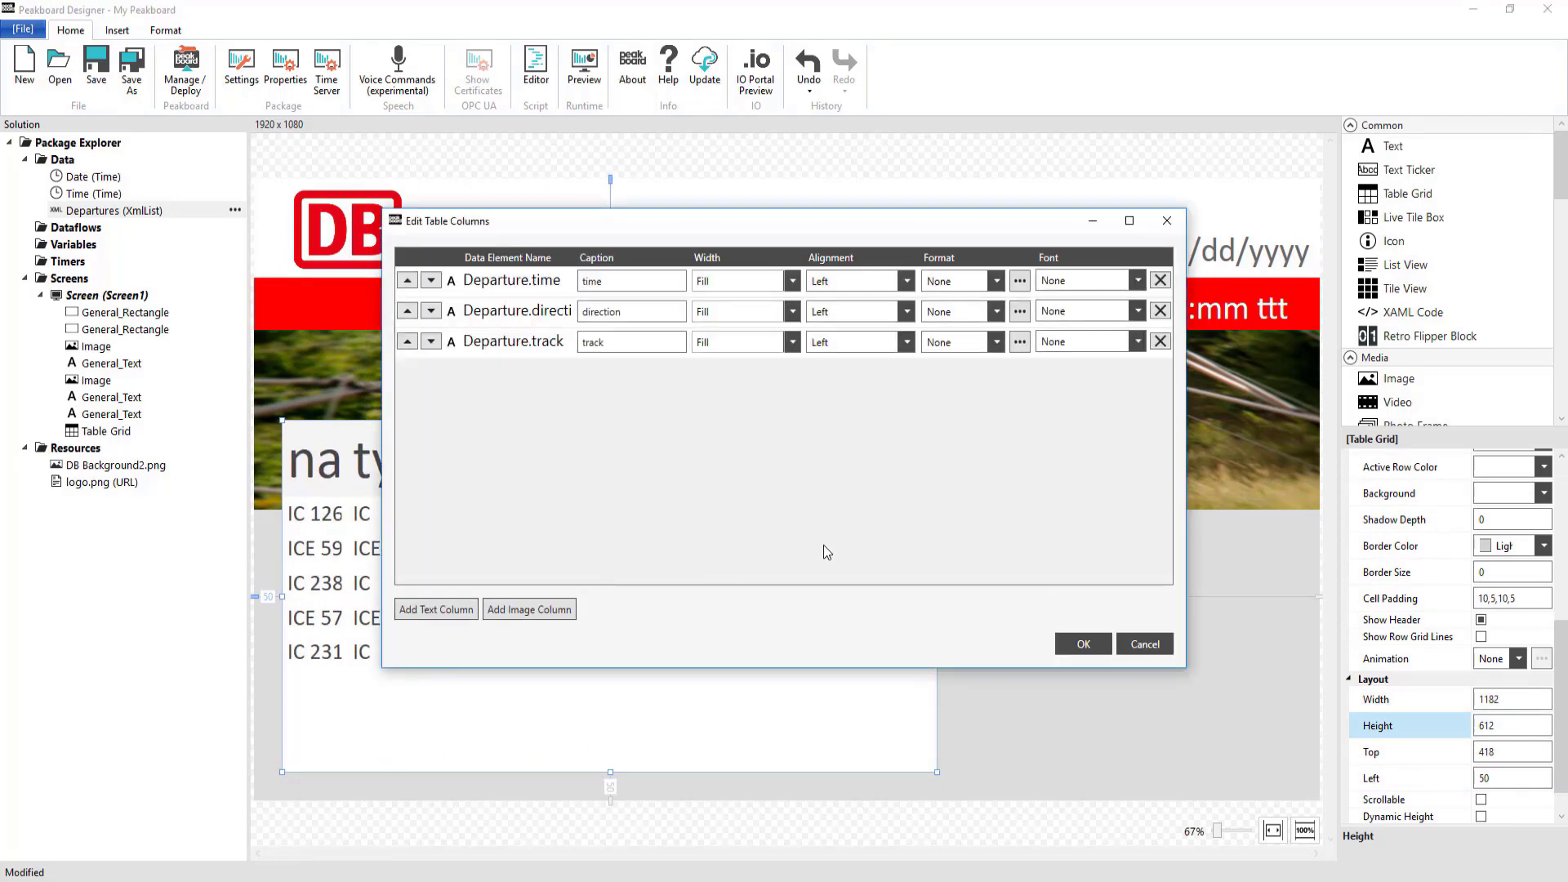
Set the width mode of the time and track columns to Cut.
{"action": "left_click", "coordinate": [791, 284]}
{"action": "left_click", "coordinate": [780, 322]}
{"action": "left_click", "coordinate": [791, 342]}
{"action": "left_click", "coordinate": [779, 383]}
Caption the three table columns Departure, Destination and Track and apply the column changes.
{"action": "double_click", "coordinate": [620, 281]}
{"action": "type", "text": "Departure"}
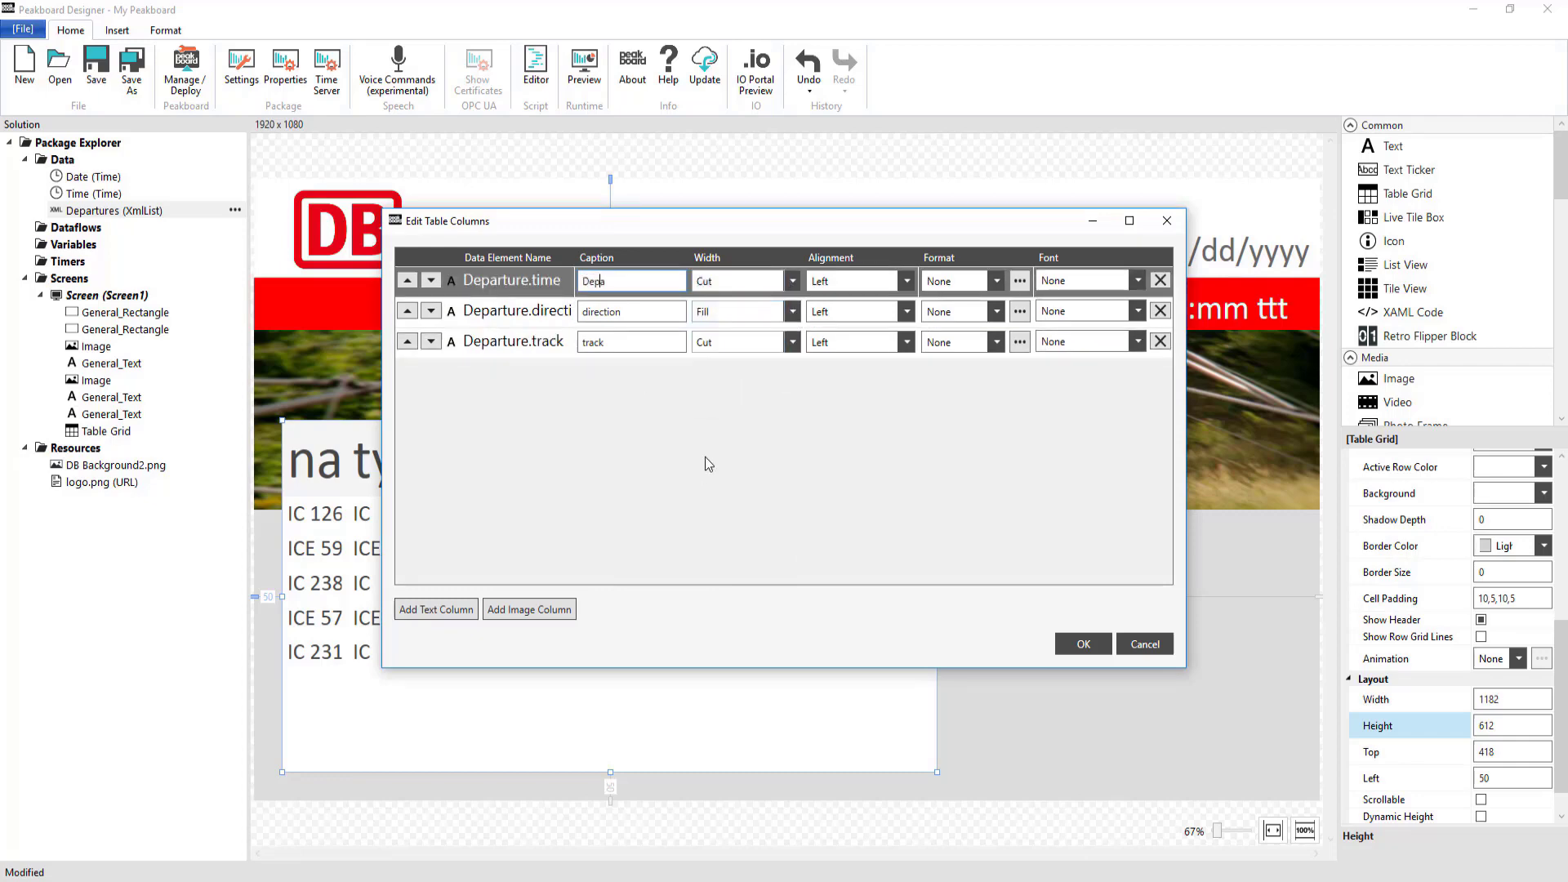
{"action": "key", "text": "Tab"}
{"action": "type", "text": "Destination"}
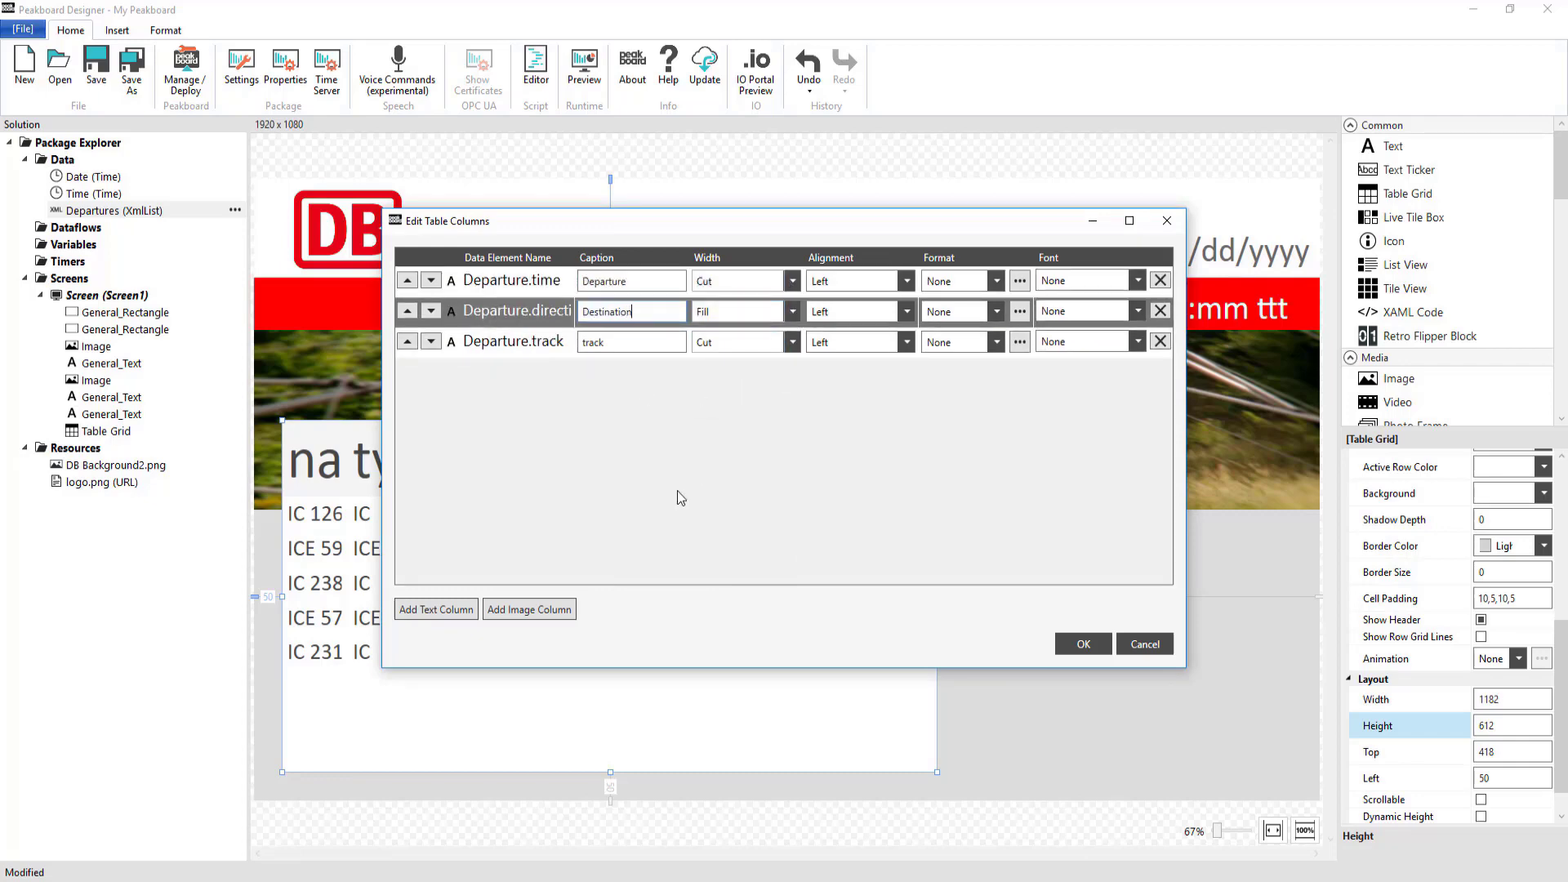
{"action": "key", "text": "Tab"}
{"action": "type", "text": "Track"}
{"action": "left_click", "coordinate": [1069, 644]}
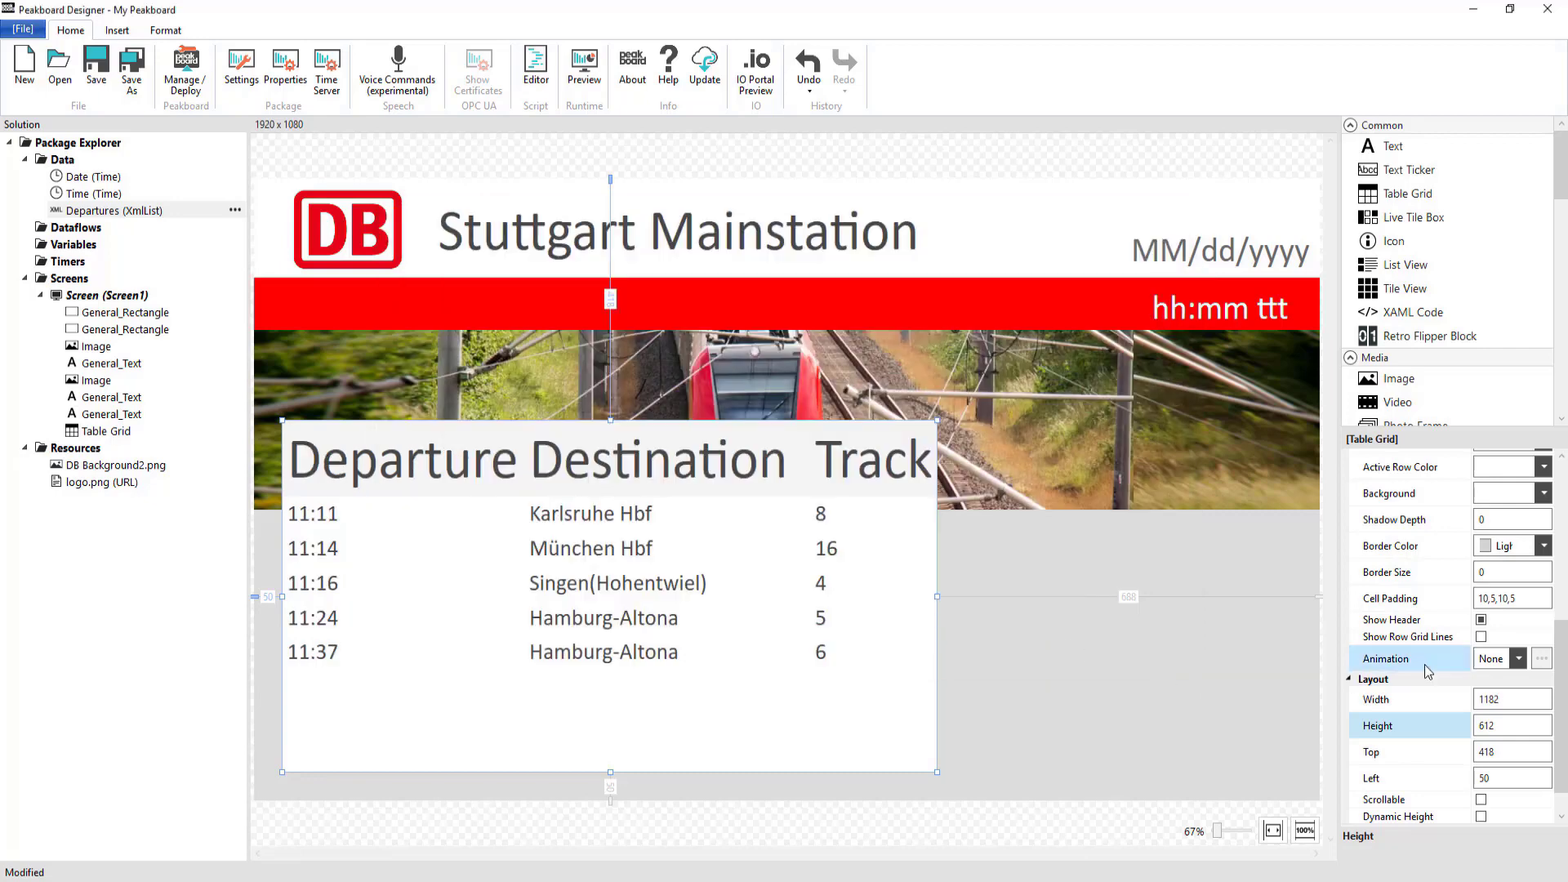
Set the table grid's header font to header1.
{"action": "scroll", "coordinate": [1491, 730], "scroll_direction": "down", "scroll_amount": 1}
{"action": "scroll", "coordinate": [1491, 732], "scroll_direction": "up", "scroll_amount": 7}
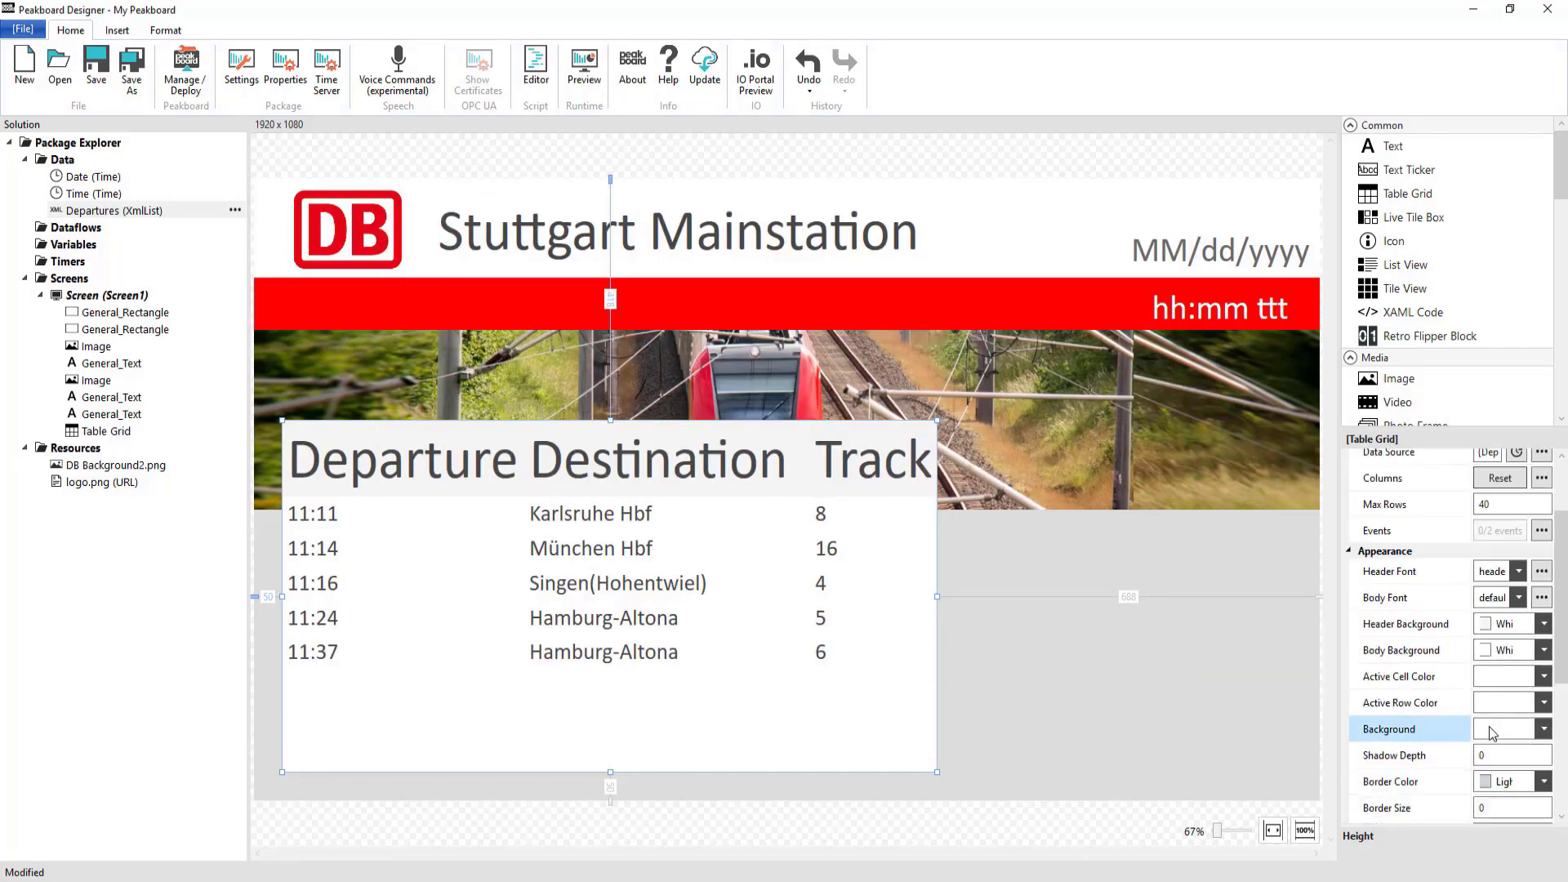
{"action": "left_click", "coordinate": [1504, 574]}
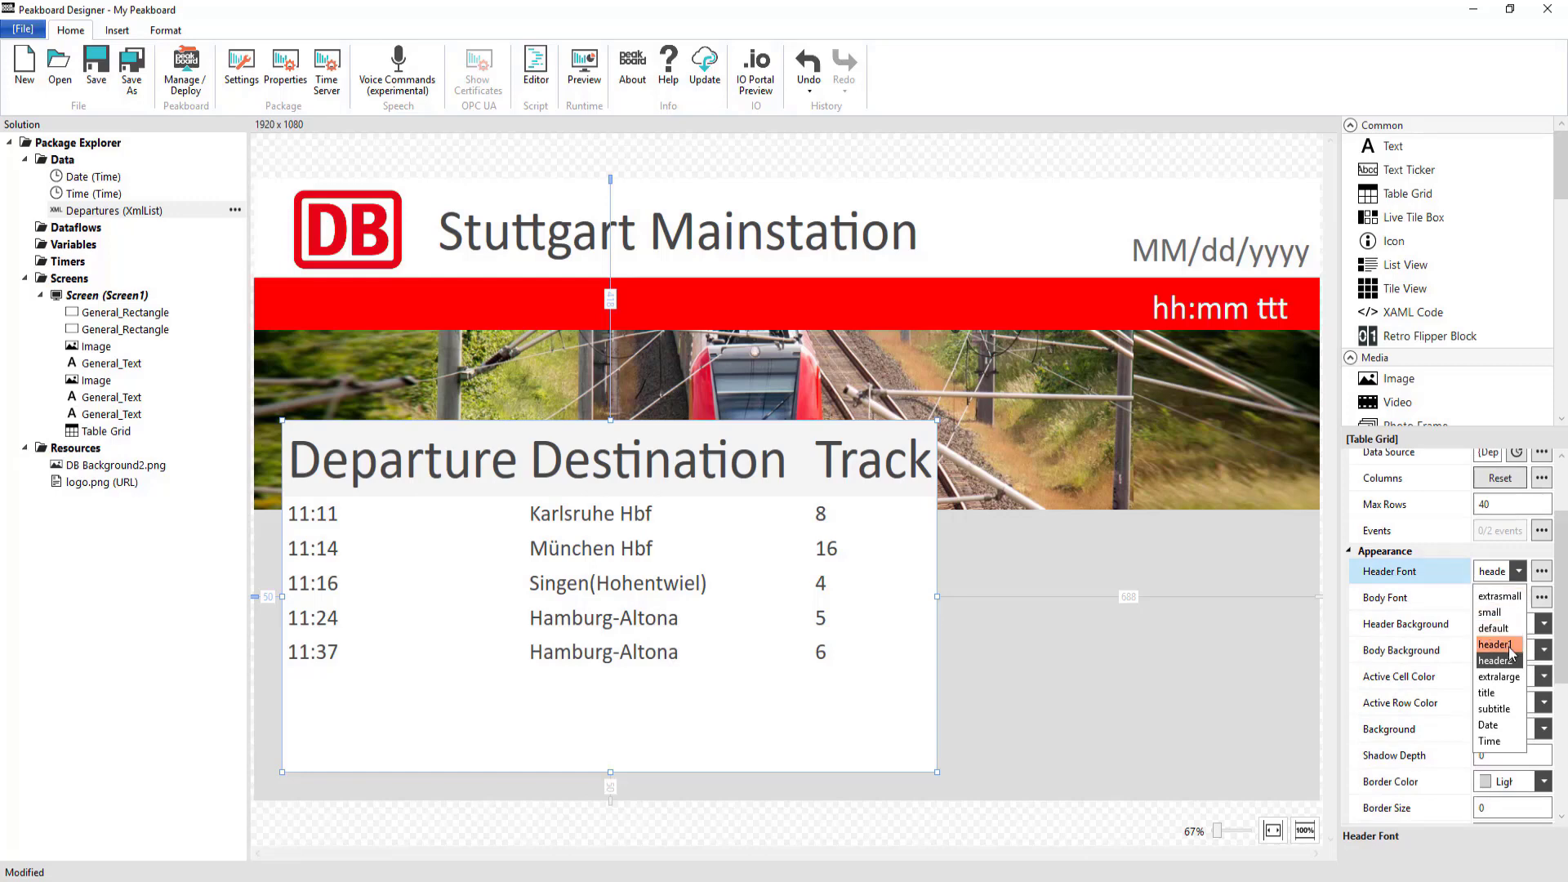
{"action": "left_click", "coordinate": [1507, 645]}
{"action": "left_click", "coordinate": [1155, 666]}
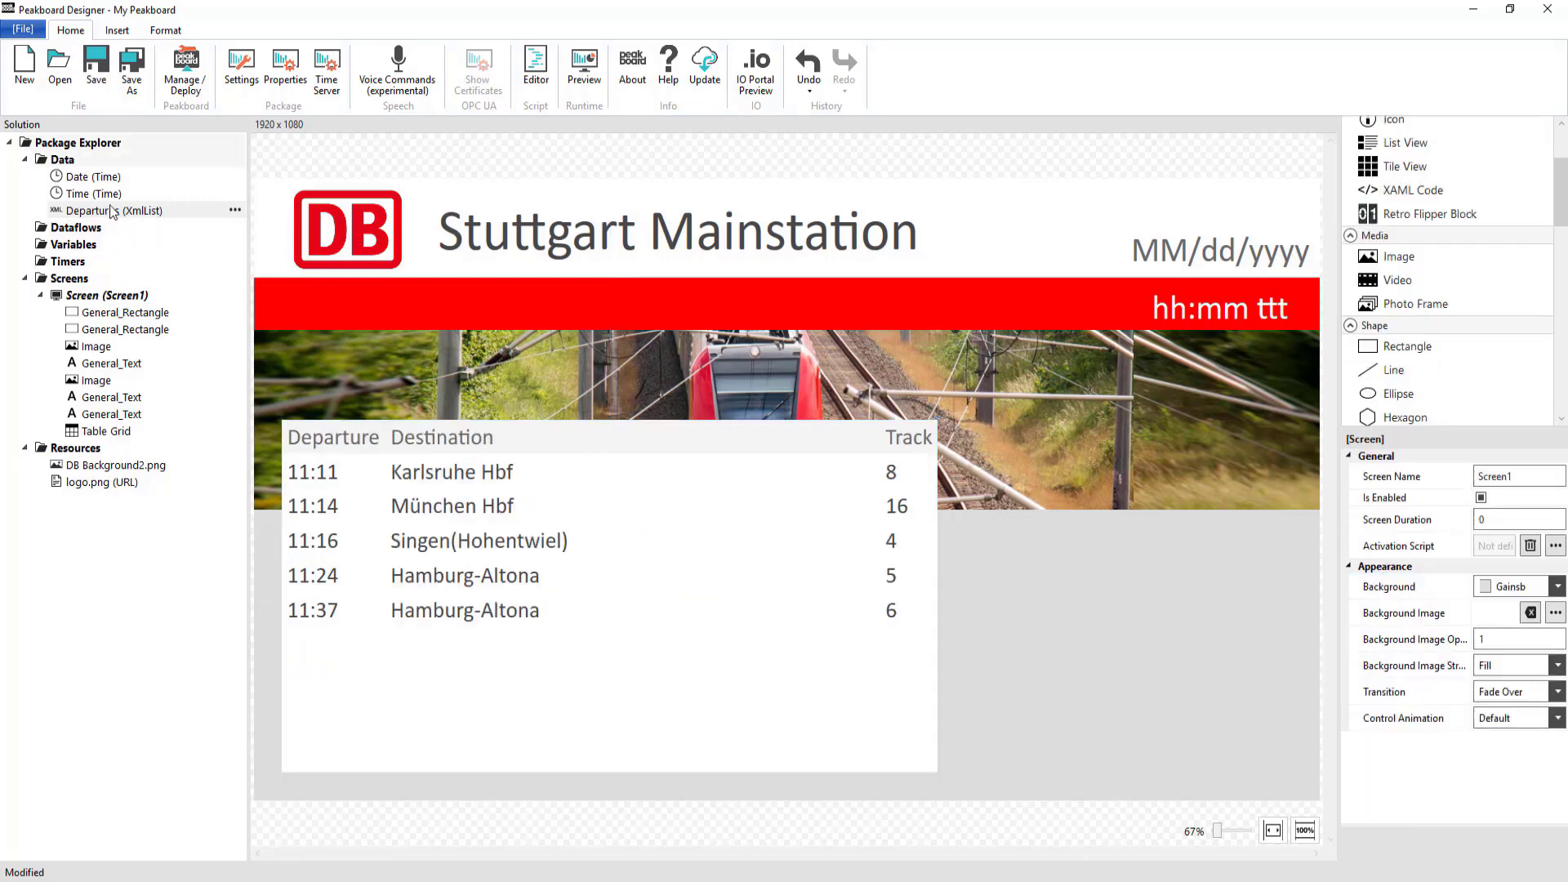
Create a JSON data source named Weather and paste the weather service URL.
{"action": "right_click", "coordinate": [55, 164]}
{"action": "mouse_move", "coordinate": [89, 173]}
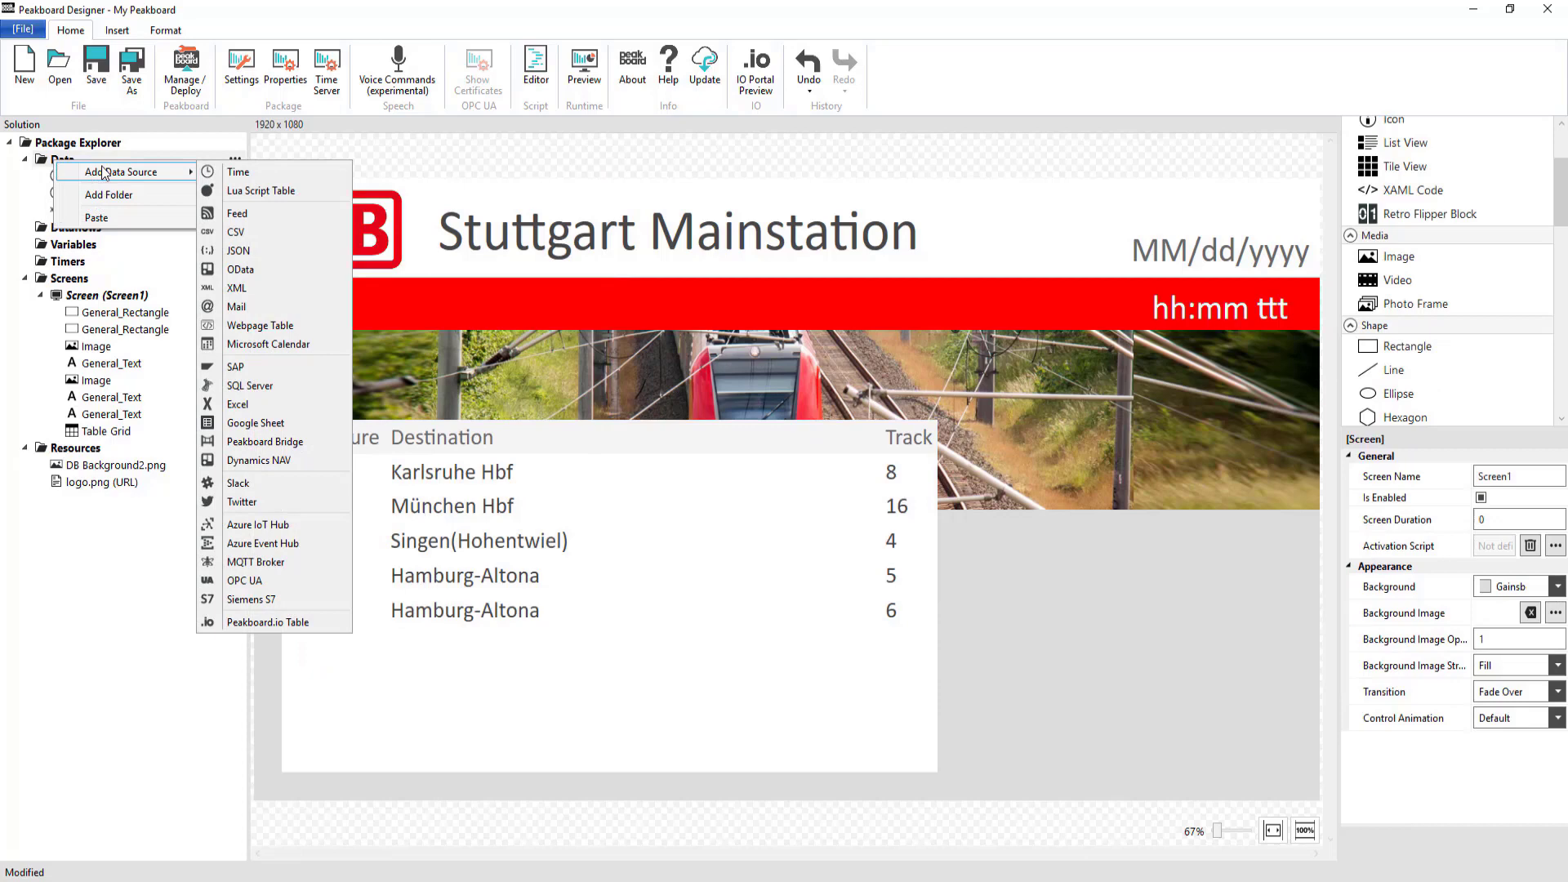
{"action": "left_click", "coordinate": [263, 250]}
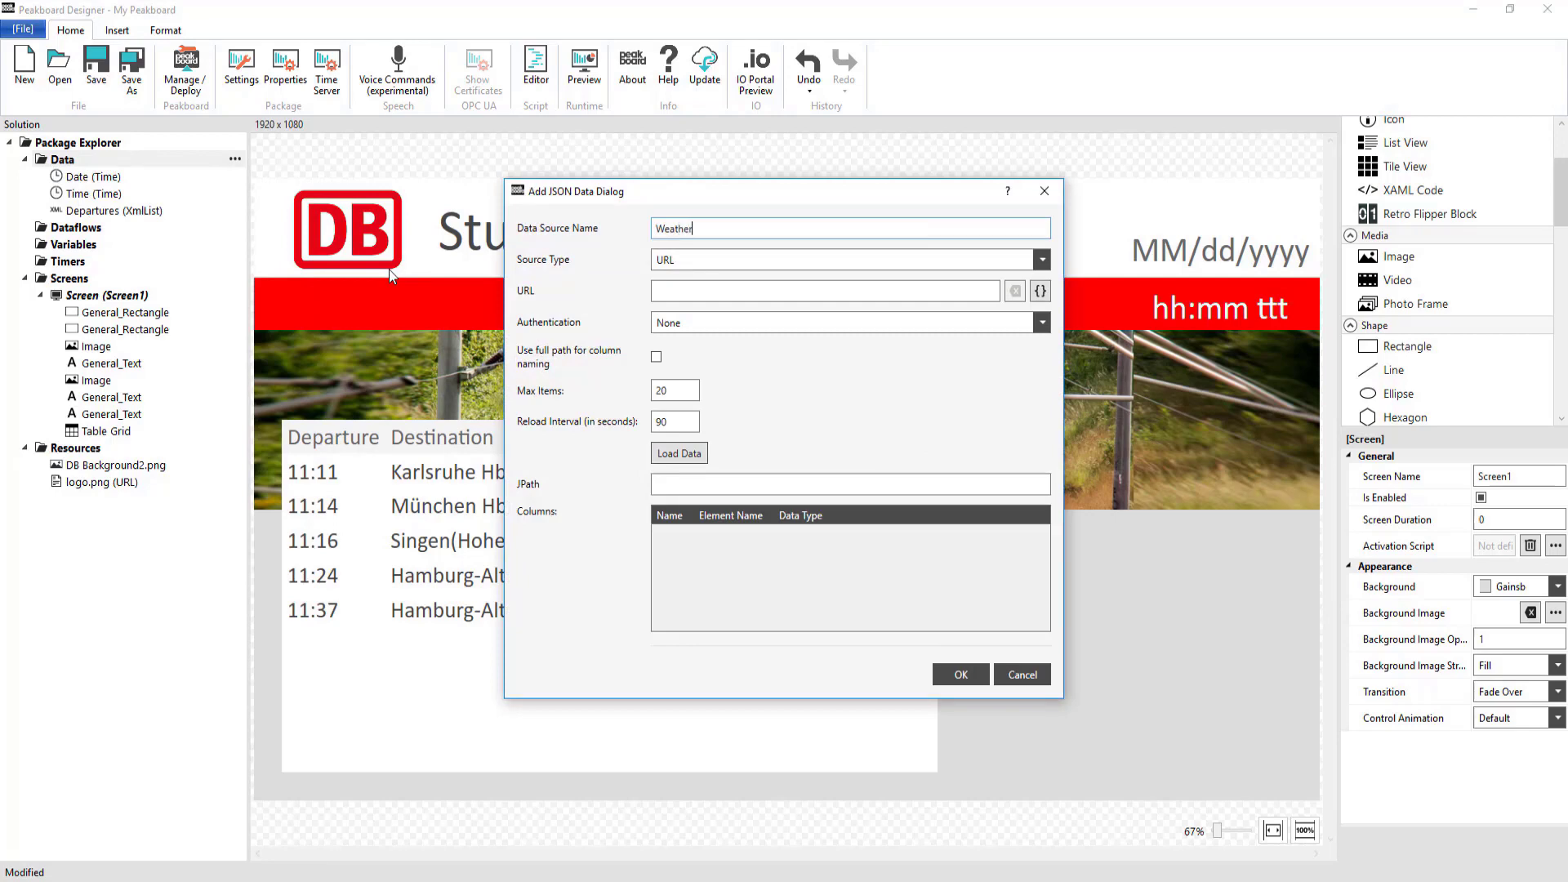
{"action": "left_click", "coordinate": [689, 286]}
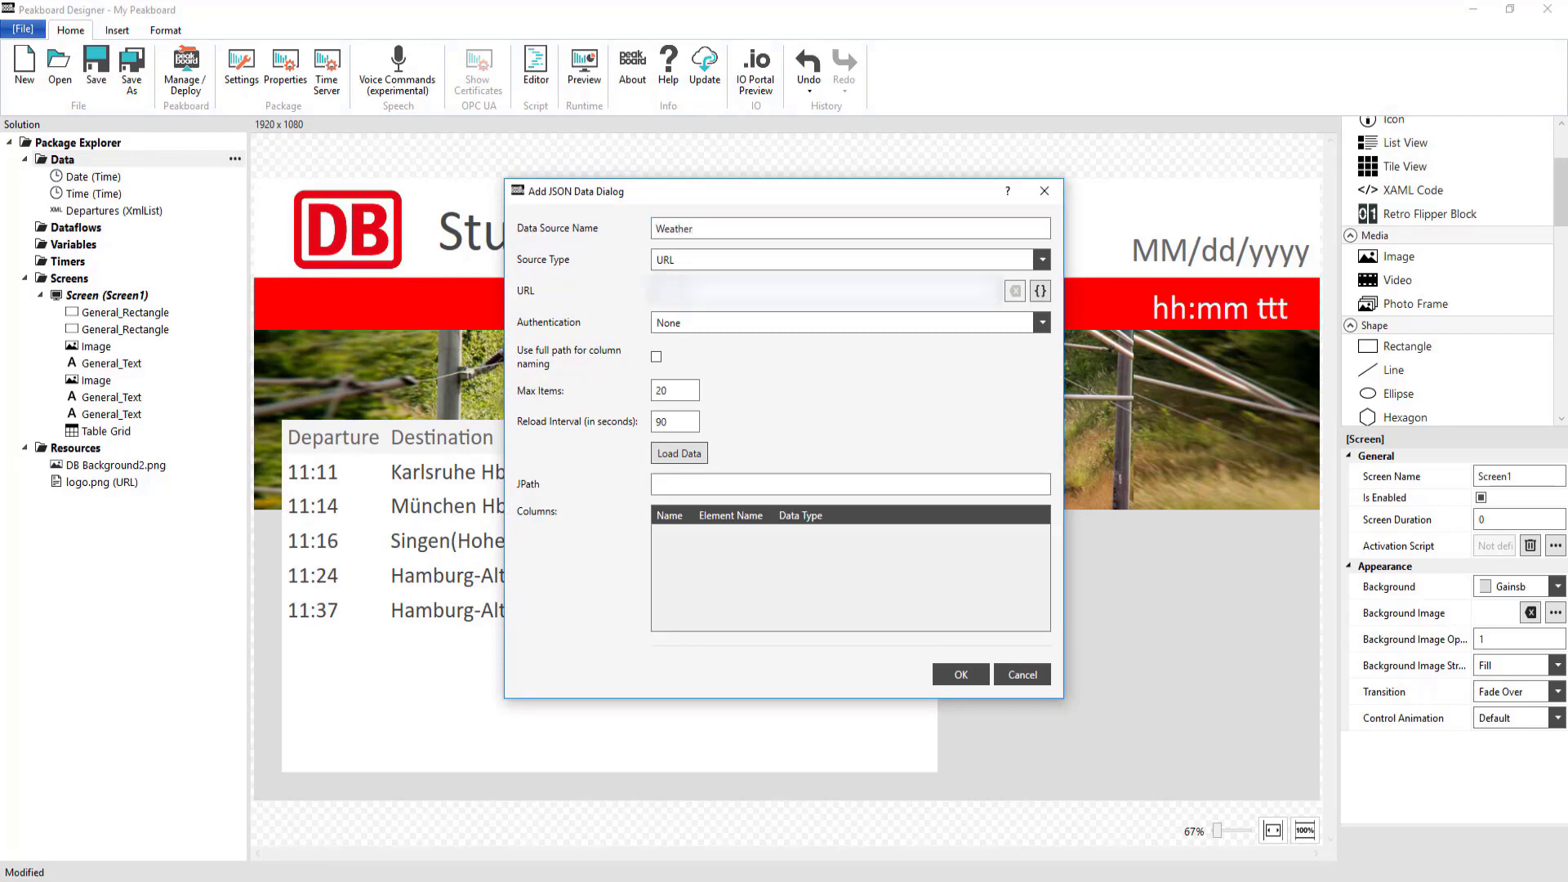
{"action": "key", "text": "ctrl+v"}
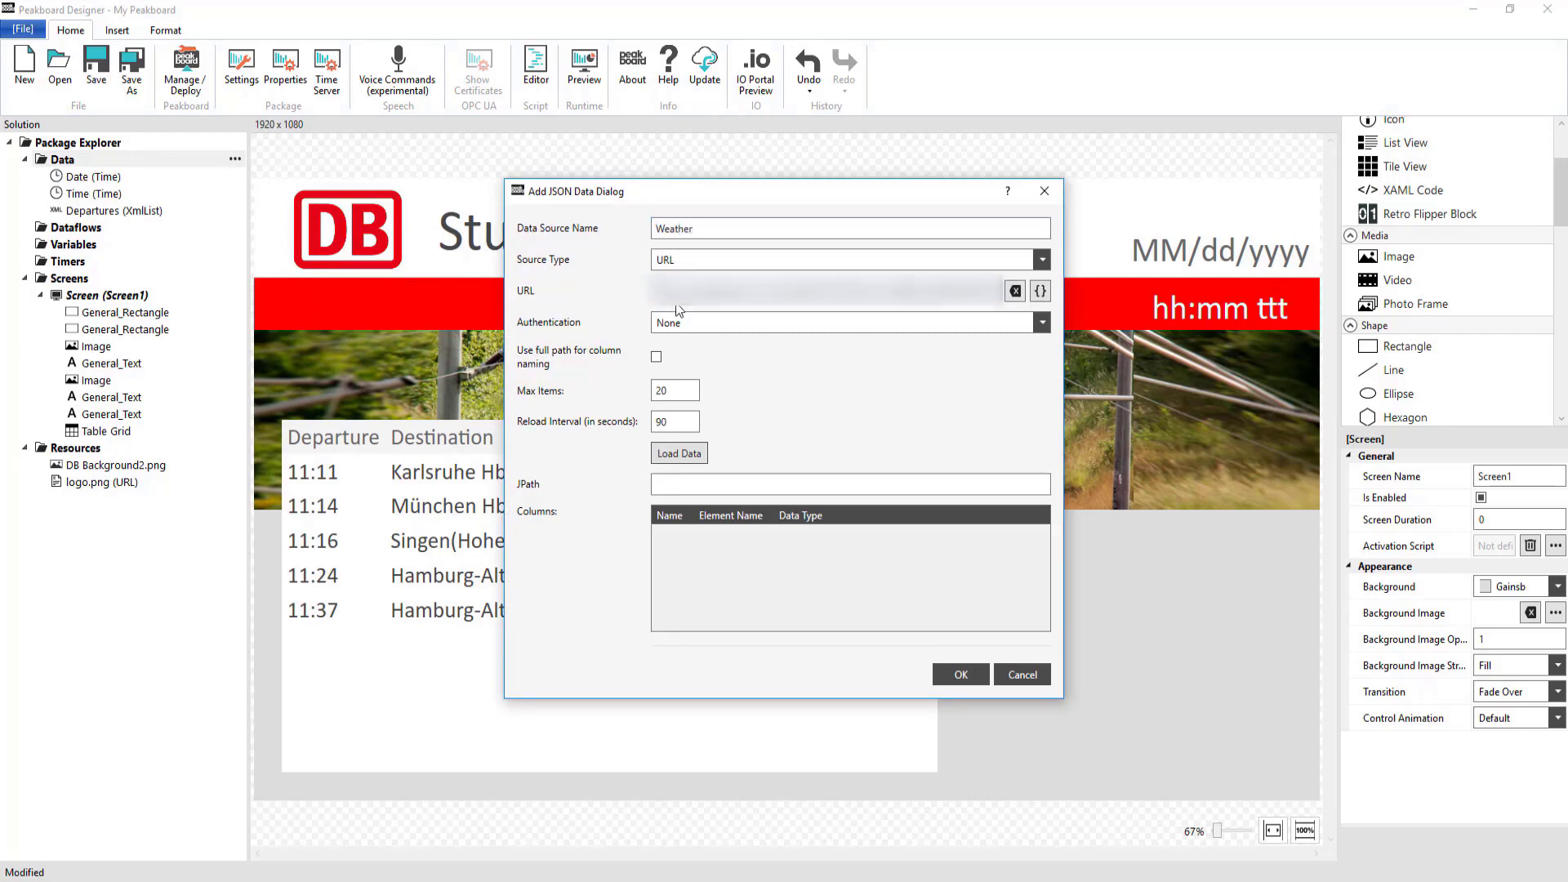
Load the weather data from the JSON root path and save the data source.
{"action": "left_click", "coordinate": [672, 457]}
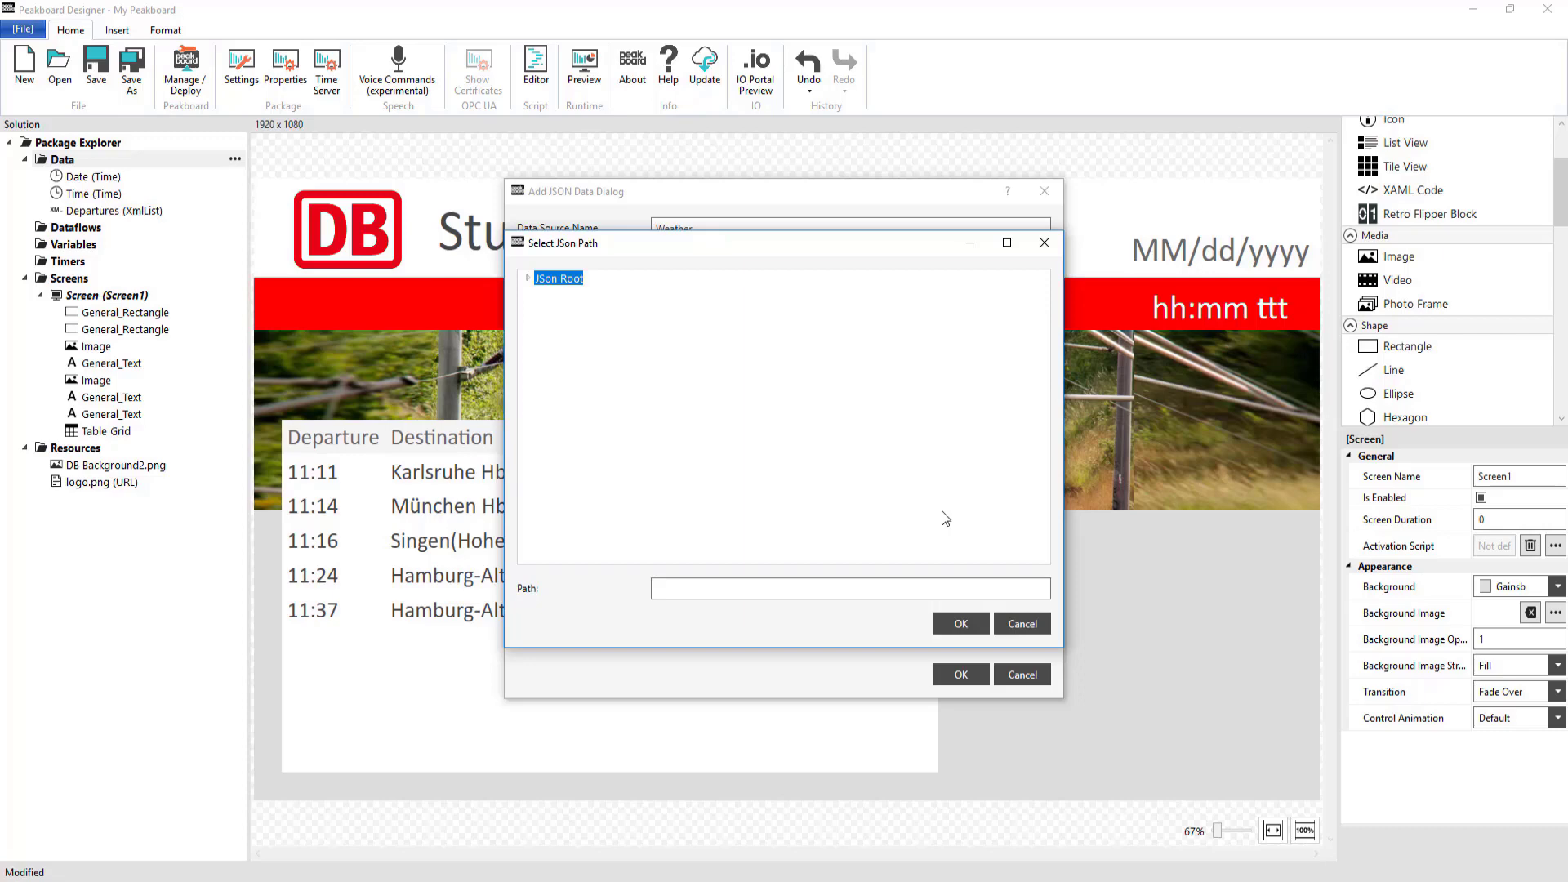
{"action": "left_click", "coordinate": [957, 626]}
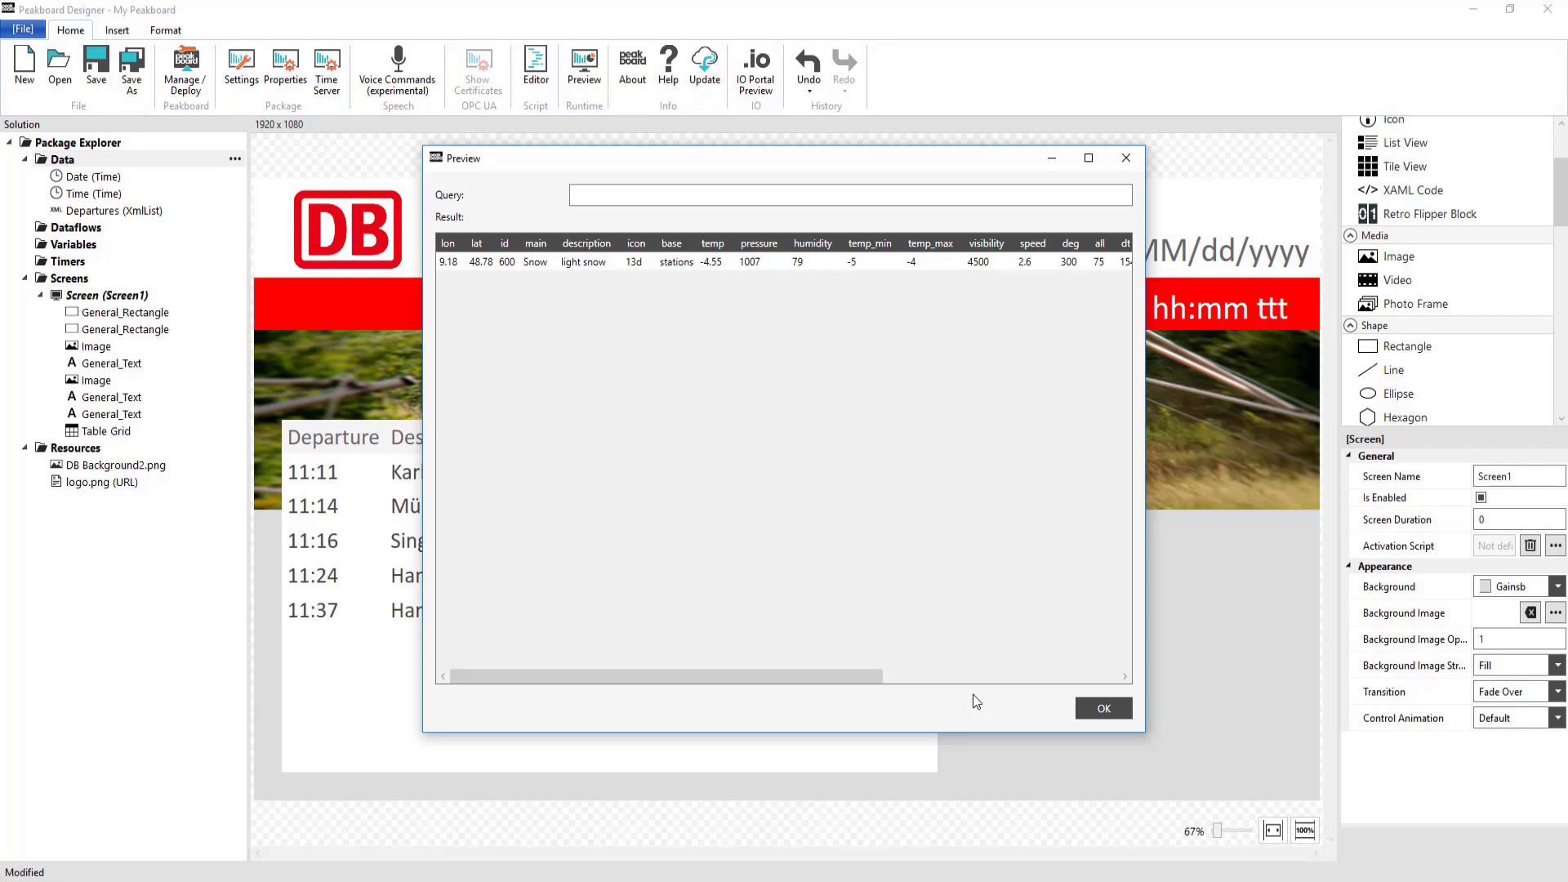
{"action": "left_click", "coordinate": [1099, 708]}
{"action": "left_click", "coordinate": [1050, 672]}
Place a rectangle beside the departures table at left 1273, top 418, sized 597 by 612.
{"action": "left_click_drag", "start_coordinate": [1407, 347], "coordinate": [987, 771]}
{"action": "left_click_drag", "start_coordinate": [1016, 596], "coordinate": [1290, 596]}
{"action": "left_click", "coordinate": [1511, 767]}
Give the new rectangle a shadow depth of 2 and a white background.
{"action": "left_click", "coordinate": [1543, 679]}
{"action": "double_click", "coordinate": [1544, 617]}
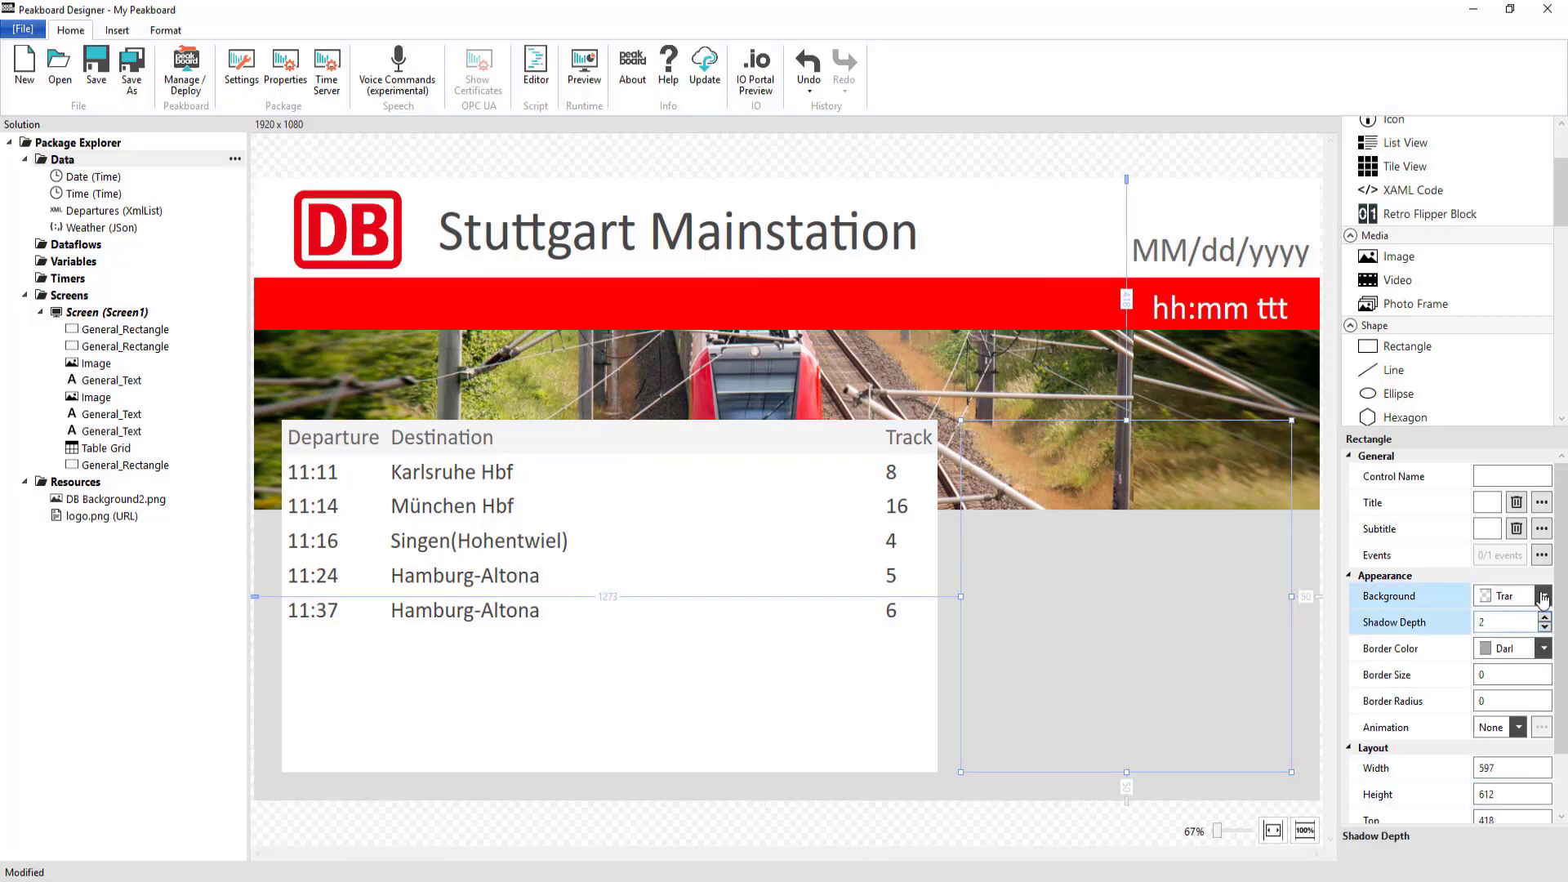
{"action": "left_click", "coordinate": [1542, 595]}
{"action": "left_click", "coordinate": [1503, 621]}
{"action": "left_click", "coordinate": [817, 653]}
{"action": "left_click", "coordinate": [1126, 605]}
Place a text control along the top of the white rectangle and stretch it to the full 597 width.
{"action": "scroll", "coordinate": [1437, 269], "scroll_direction": "up", "scroll_amount": 3}
{"action": "left_click_drag", "start_coordinate": [1392, 147], "coordinate": [999, 454]}
{"action": "left_click_drag", "start_coordinate": [1125, 448], "coordinate": [1291, 448]}
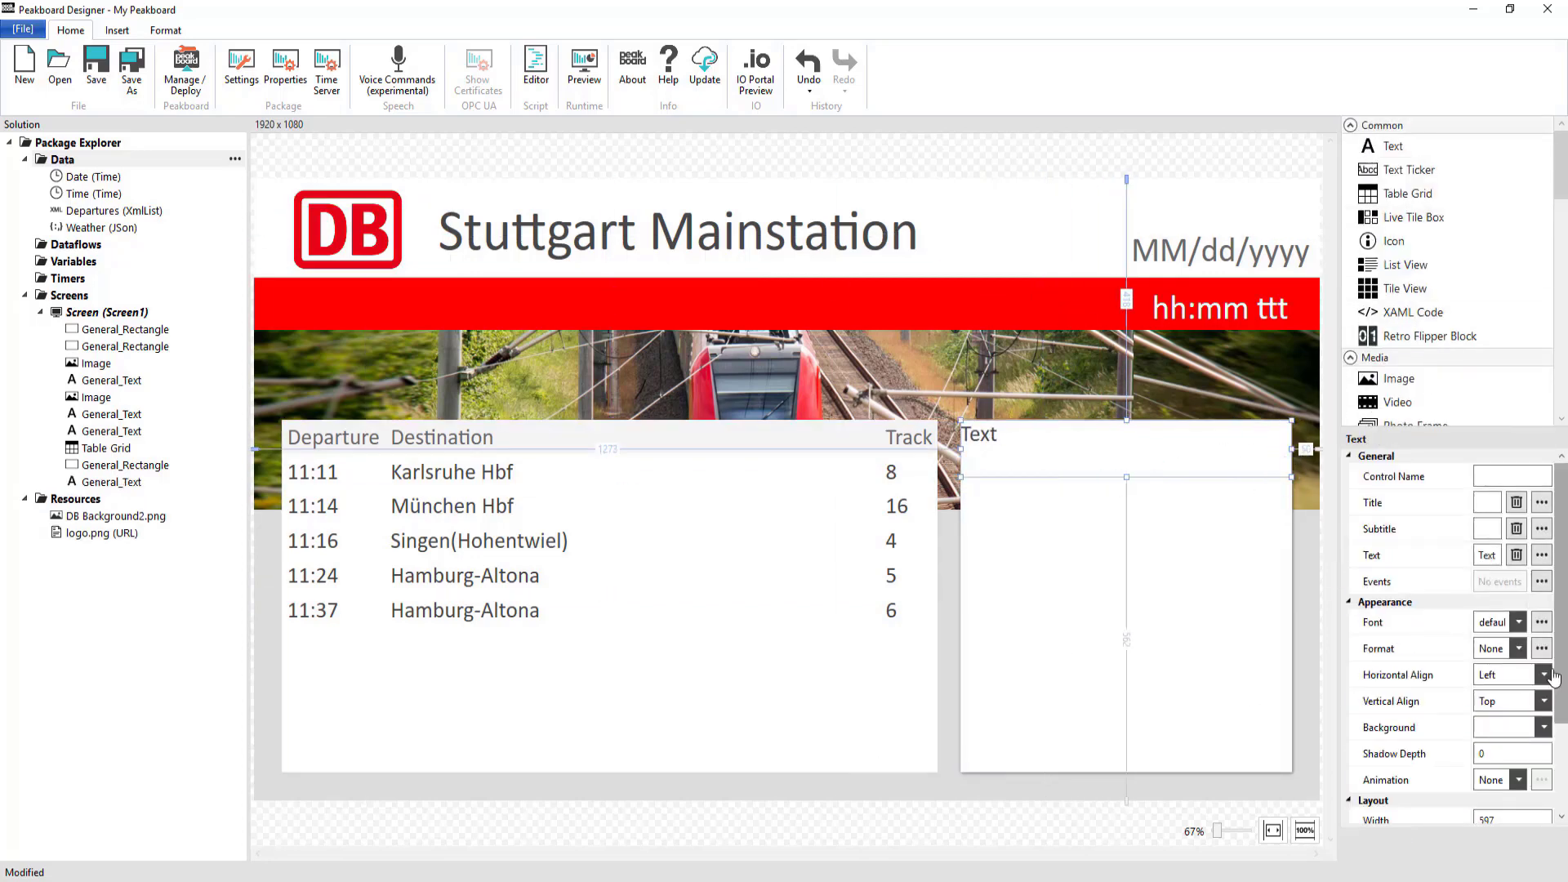
Center the text horizontally and vertically, give it a light grey background and reduce its height to 60.
{"action": "left_click", "coordinate": [1543, 674]}
{"action": "left_click", "coordinate": [1503, 710]}
{"action": "left_click", "coordinate": [1542, 701]}
{"action": "left_click", "coordinate": [1503, 743]}
{"action": "scroll", "coordinate": [1497, 683], "scroll_direction": "down", "scroll_amount": 3}
{"action": "left_click", "coordinate": [1543, 604]}
{"action": "left_click", "coordinate": [1443, 333]}
{"action": "left_click_drag", "start_coordinate": [1126, 477], "coordinate": [1126, 454]}
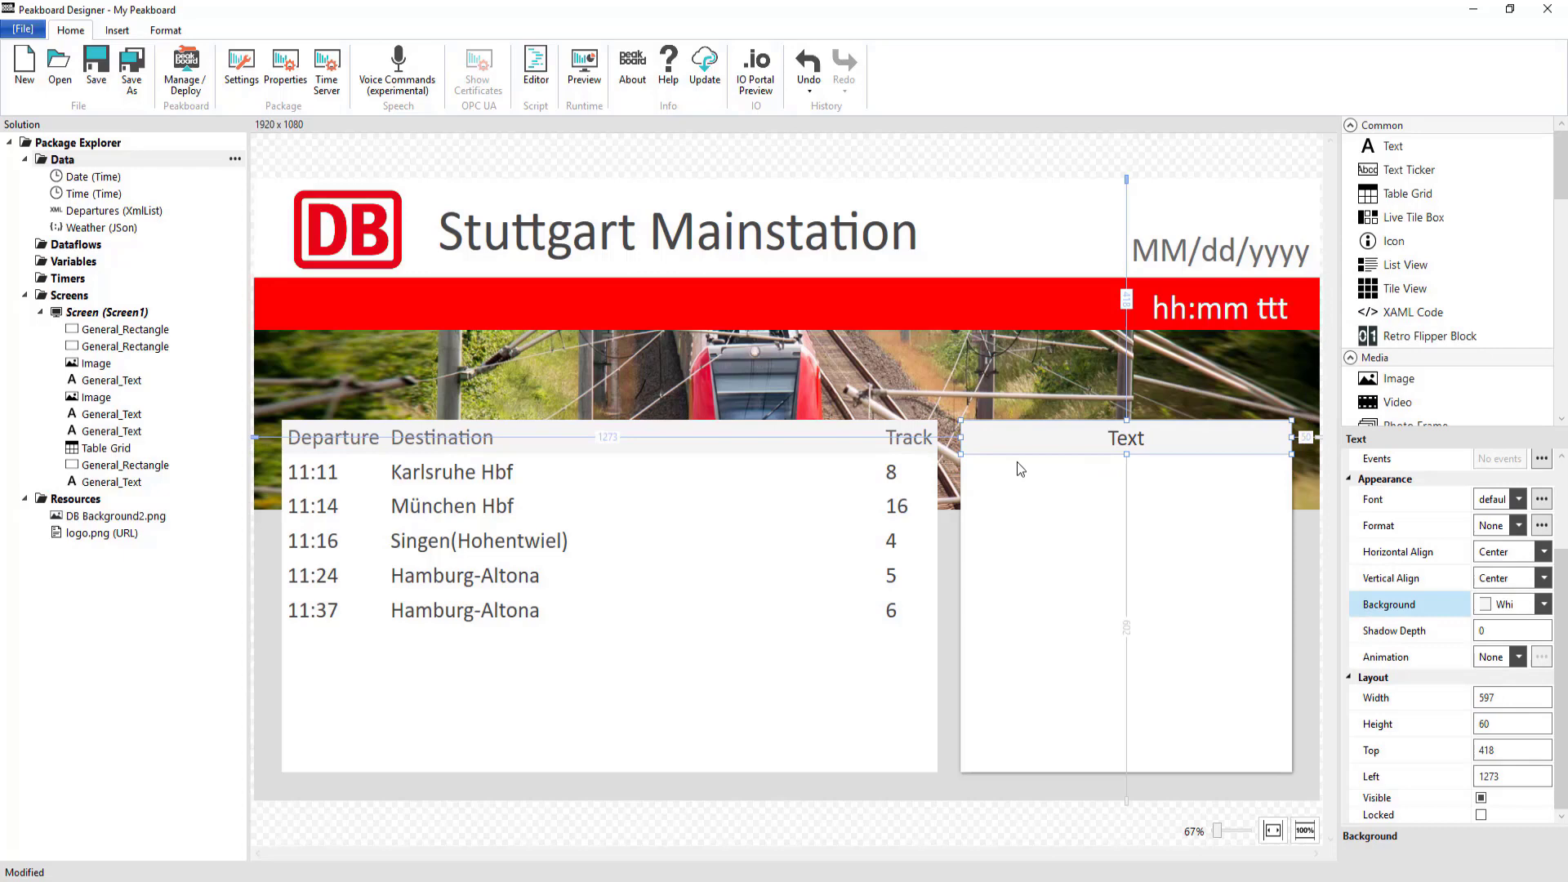
Apply the header1 font to the heading and change its text to Weather.
{"action": "scroll", "coordinate": [931, 463], "scroll_direction": "up", "scroll_amount": 5}
{"action": "left_click", "coordinate": [1518, 498]}
{"action": "left_click", "coordinate": [1500, 564]}
{"action": "left_click", "coordinate": [1273, 830]}
{"action": "scroll", "coordinate": [1491, 525], "scroll_direction": "up", "scroll_amount": 3}
{"action": "double_click", "coordinate": [1491, 554]}
{"action": "type", "text": "Weather"}
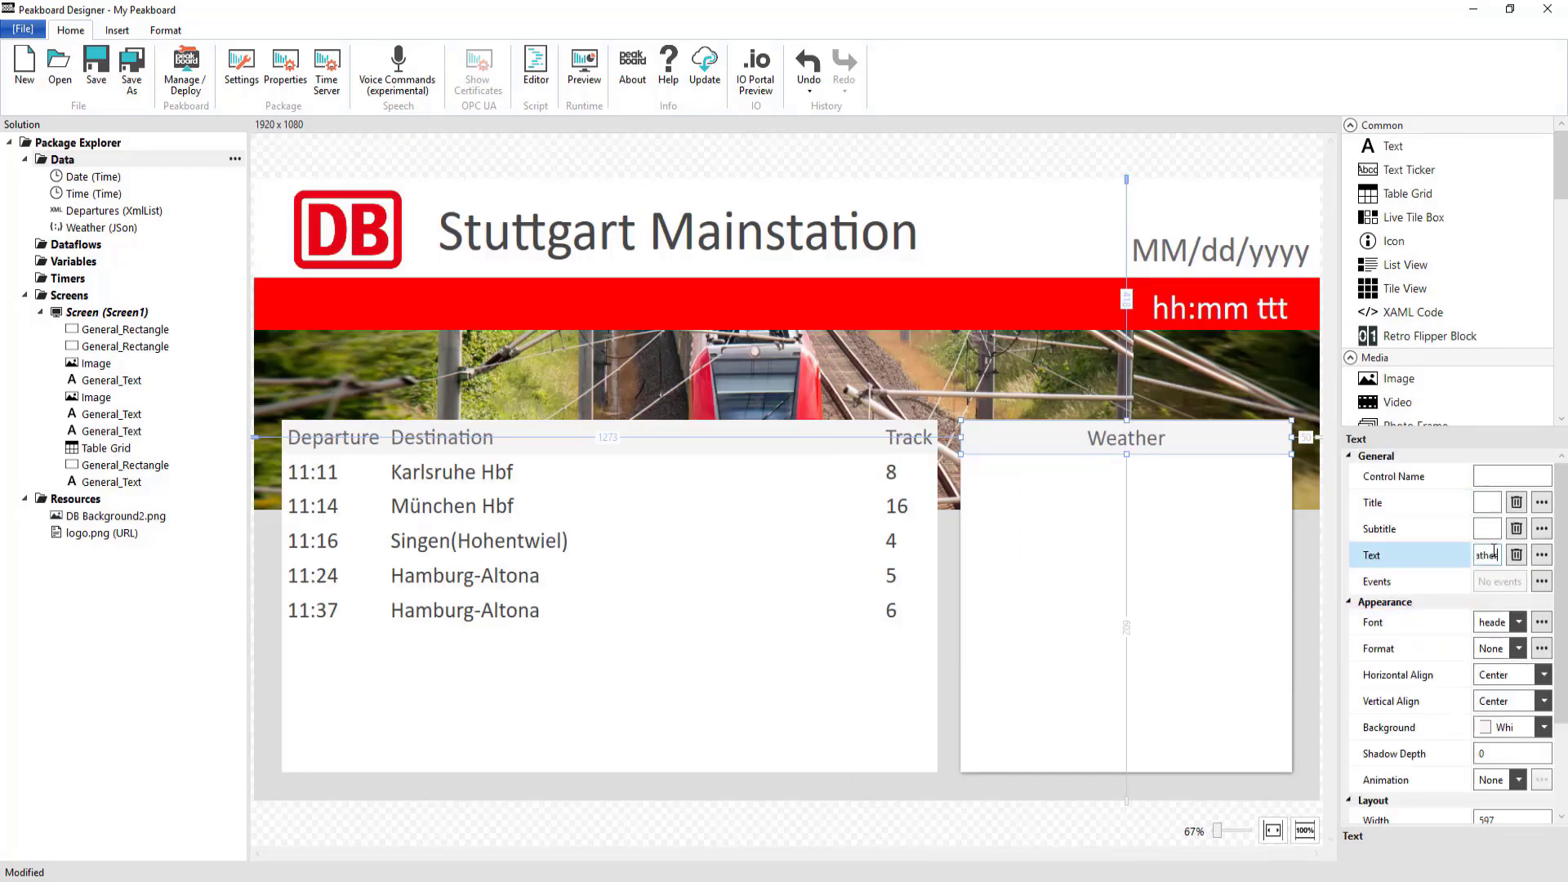
{"action": "left_click", "coordinate": [1189, 583]}
Add a text control in the lower left of the Weather card, centered both ways, with the title font.
{"action": "left_click_drag", "start_coordinate": [1392, 145], "coordinate": [1048, 683]}
{"action": "left_click", "coordinate": [1544, 674]}
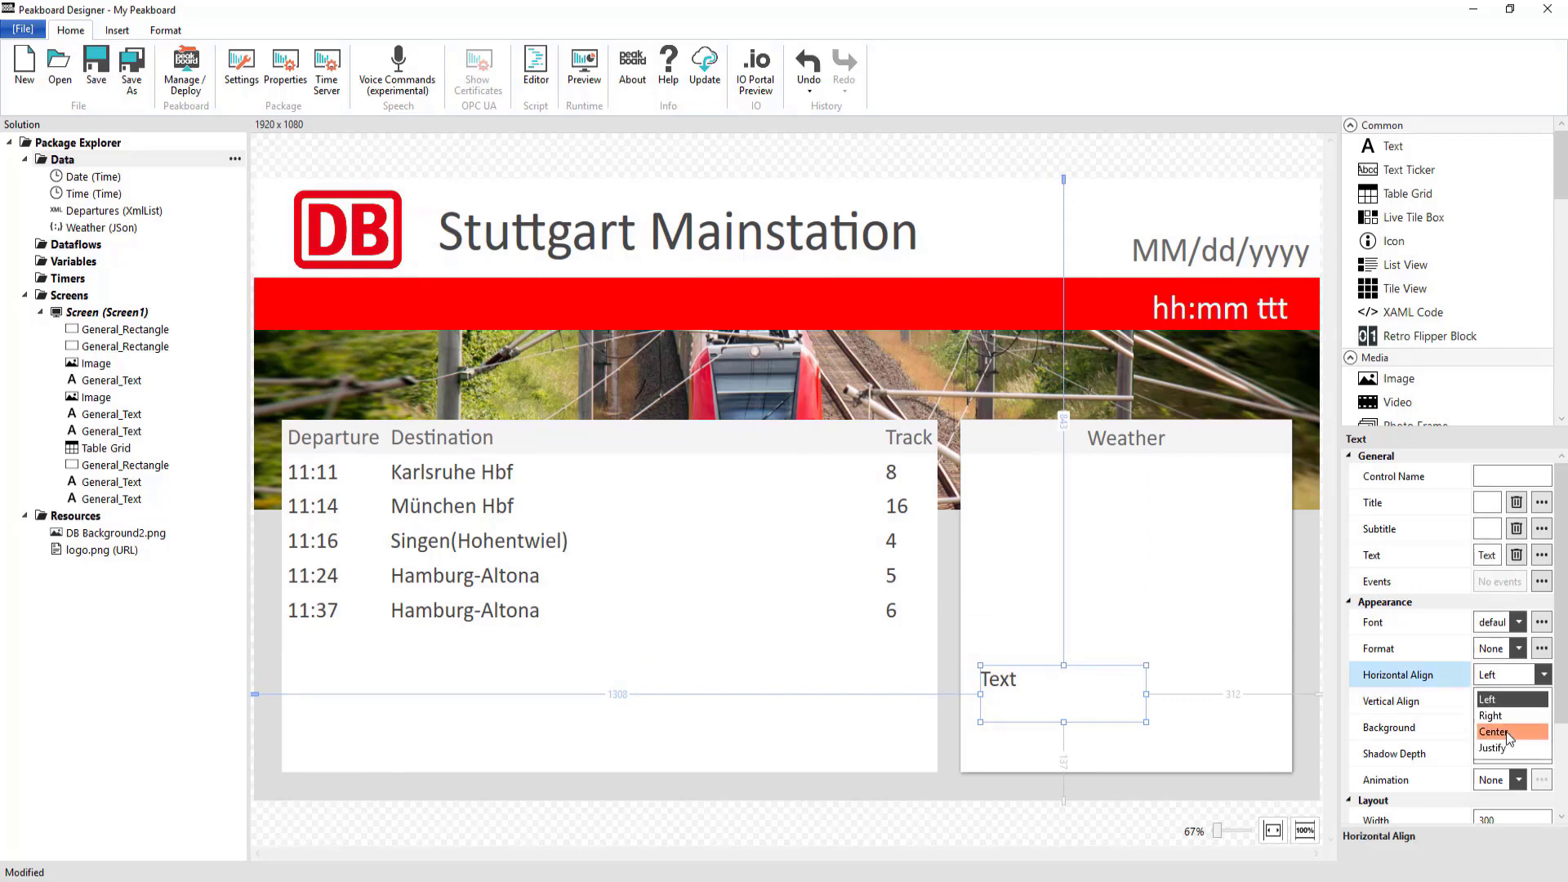
{"action": "left_click", "coordinate": [1507, 712]}
{"action": "left_click", "coordinate": [1543, 700]}
{"action": "left_click", "coordinate": [1512, 740]}
{"action": "left_click", "coordinate": [1491, 622]}
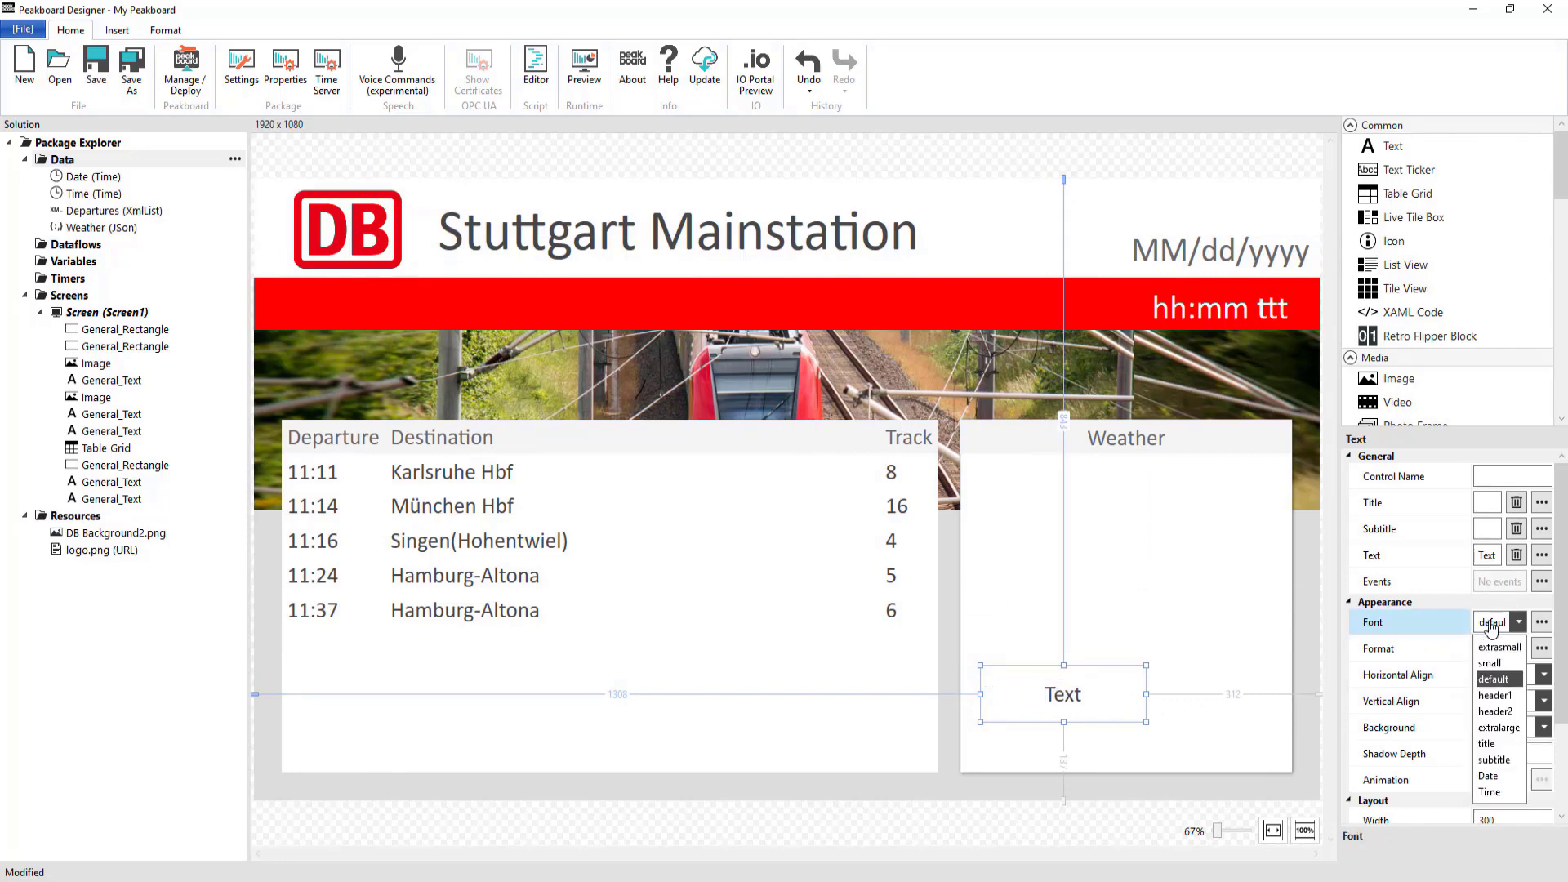
{"action": "left_click", "coordinate": [1487, 743]}
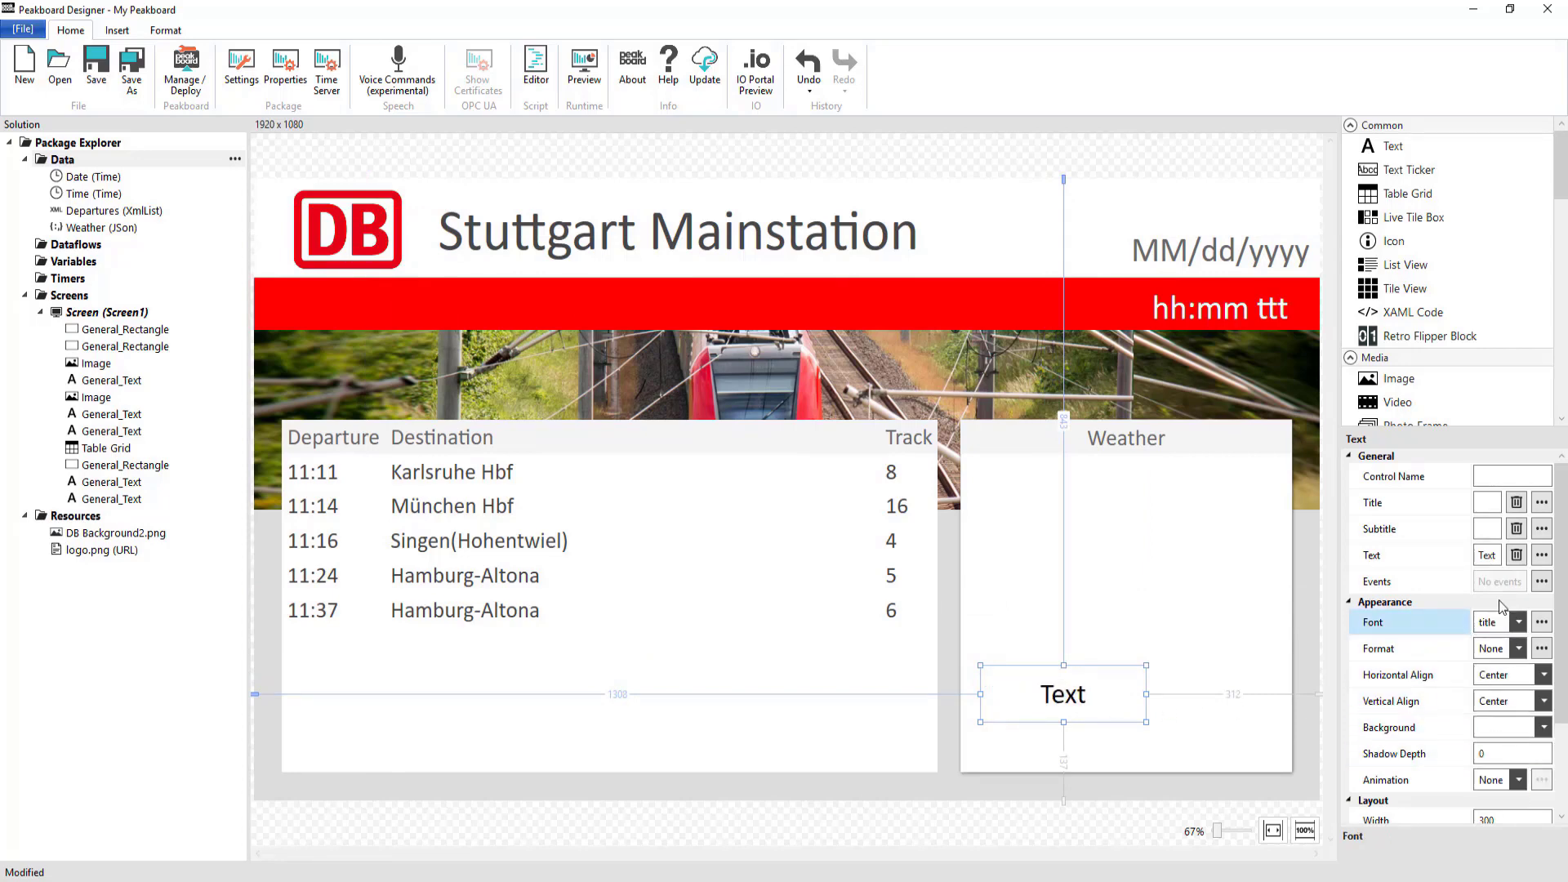
Bind the new text to row 0 of the Weather list, column main.
{"action": "left_click", "coordinate": [1541, 554]}
{"action": "left_click", "coordinate": [939, 445]}
{"action": "left_click", "coordinate": [775, 479]}
{"action": "left_click", "coordinate": [940, 508]}
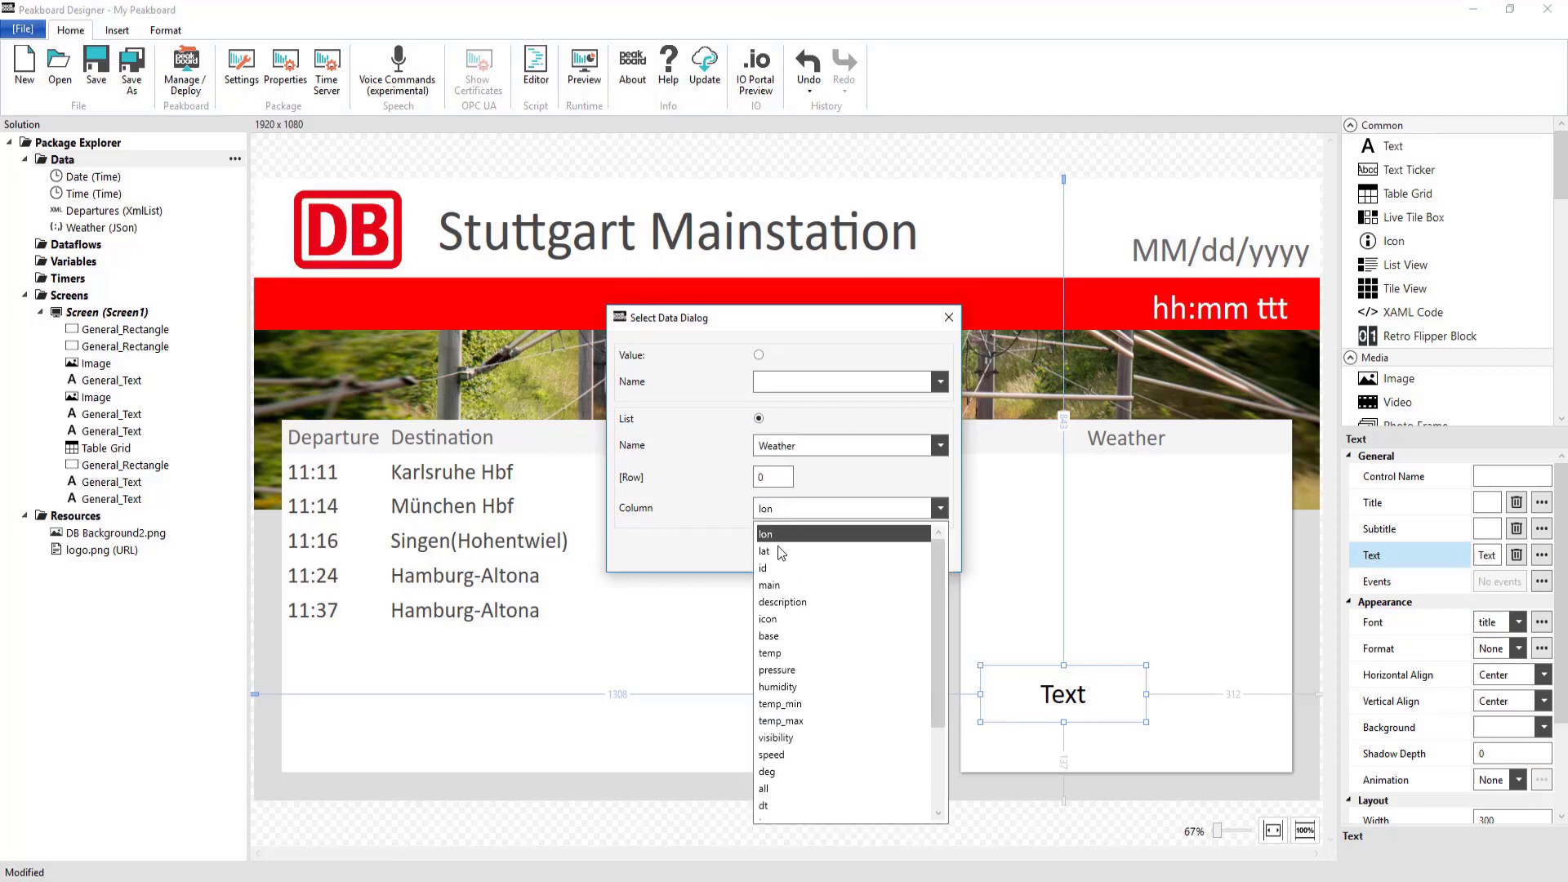
{"action": "left_click", "coordinate": [791, 586]}
{"action": "left_click", "coordinate": [852, 545]}
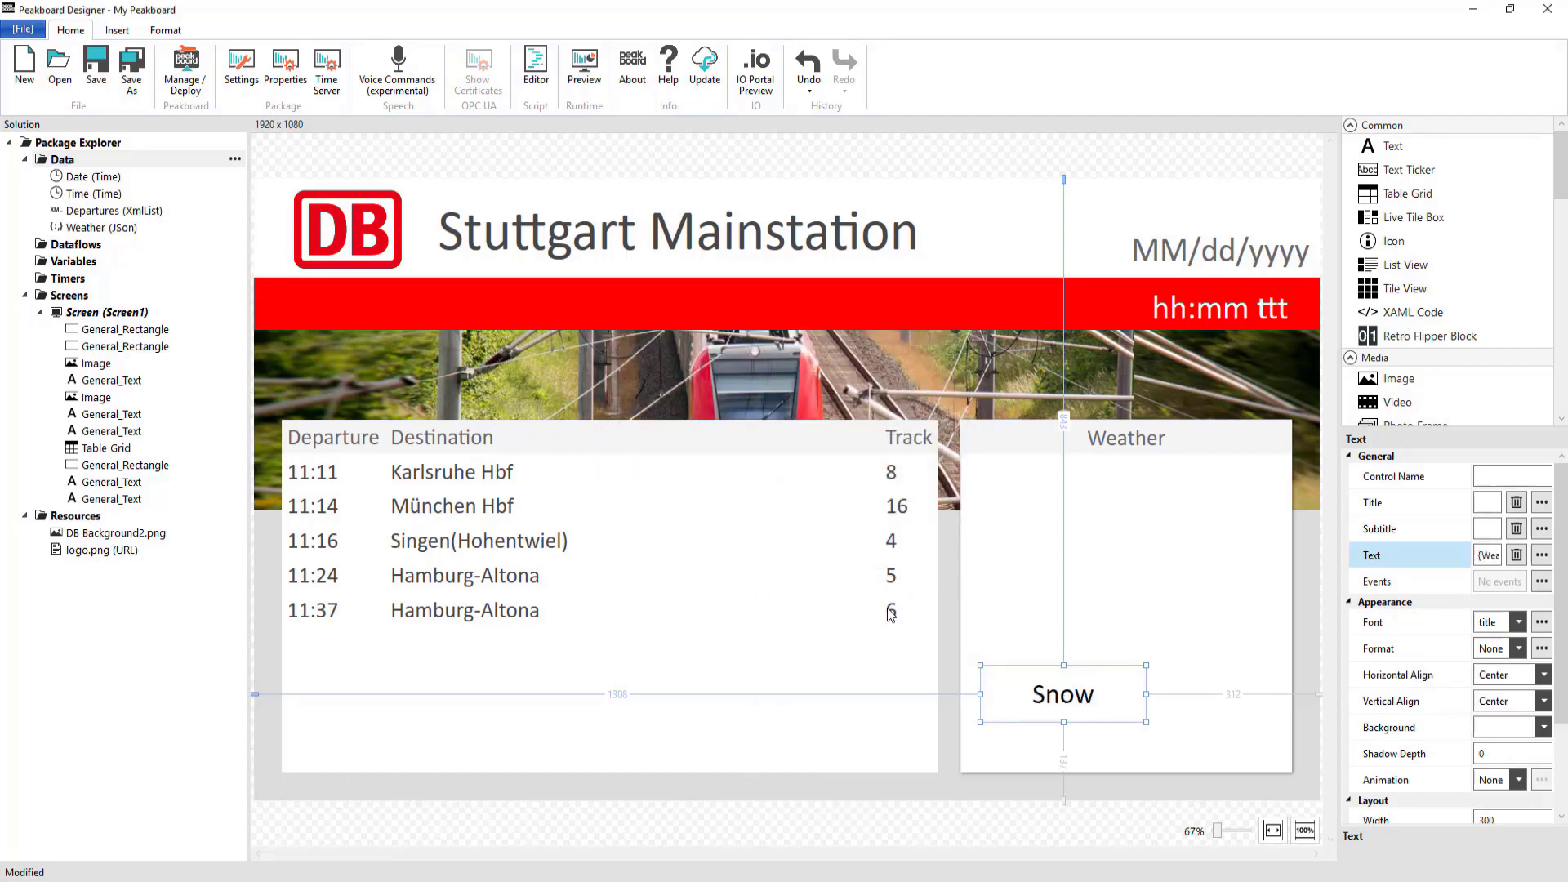
Duplicate the weather condition text to its right and bind the copy to the Weather list's temp column.
{"action": "left_click_drag", "start_coordinate": [1088, 691], "coordinate": [1235, 692], "text": "ctrl"}
{"action": "left_click", "coordinate": [1541, 555]}
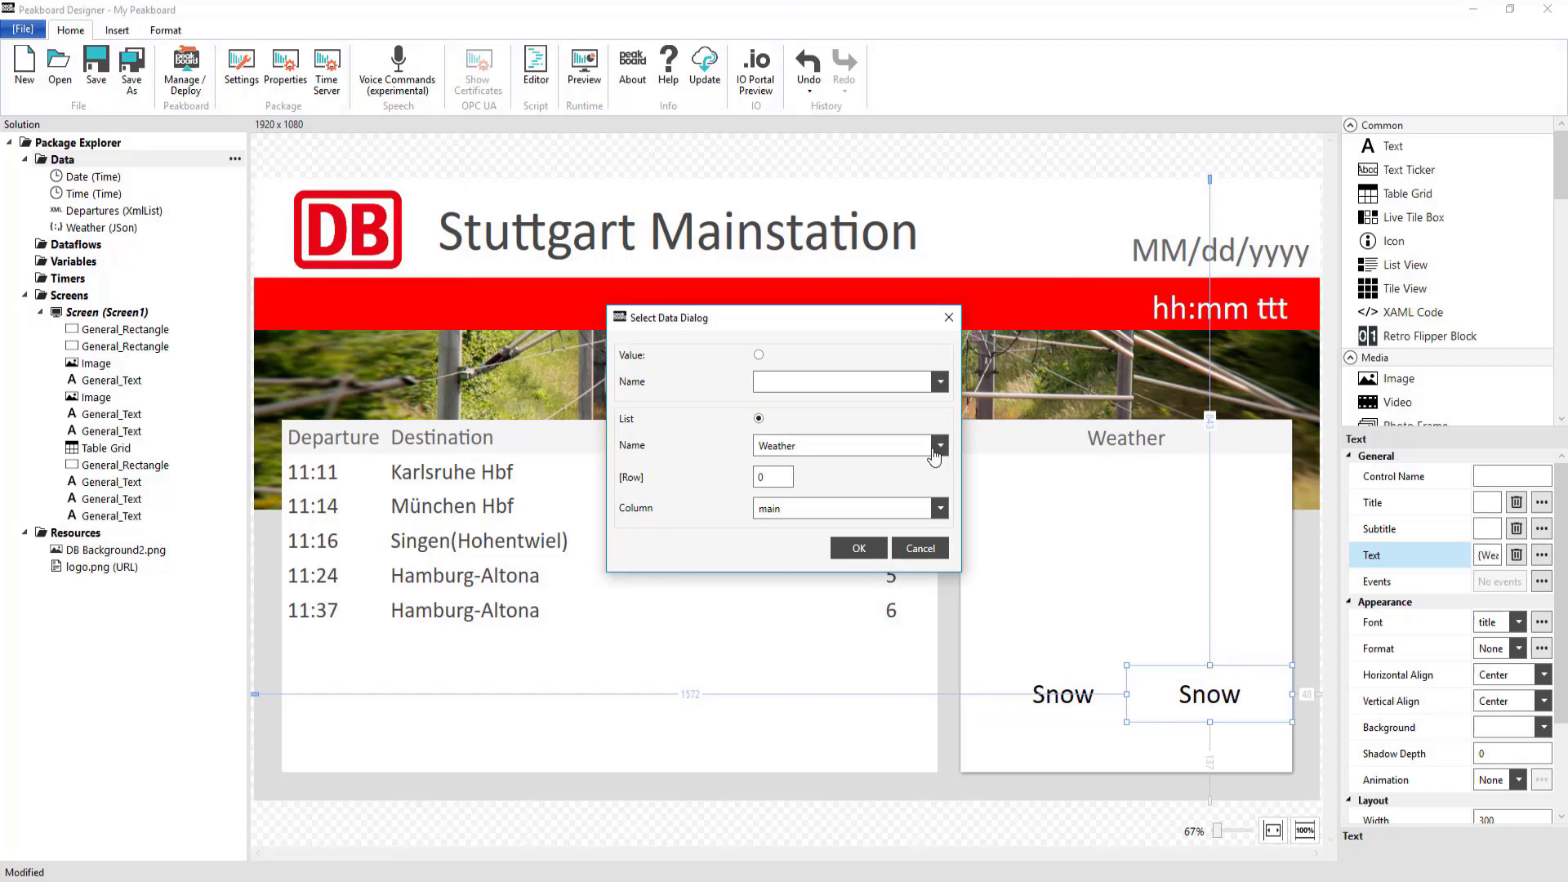
{"action": "left_click", "coordinate": [940, 507]}
{"action": "left_click", "coordinate": [841, 658]}
{"action": "left_click", "coordinate": [858, 547]}
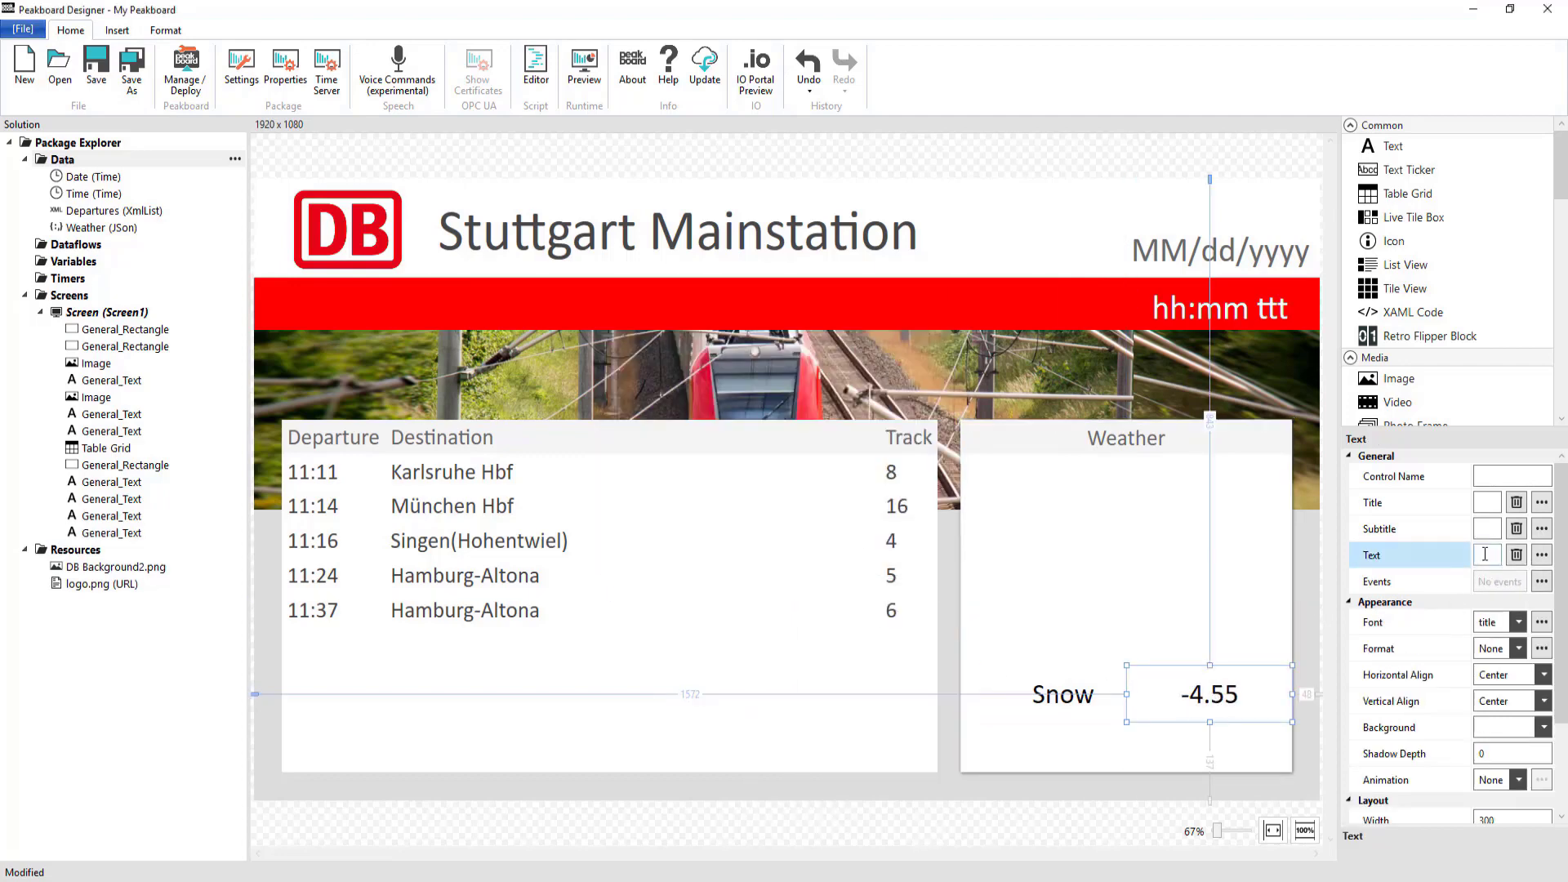
Place a degree sign directly after the temperature value in the Weather card.
{"action": "left_click", "coordinate": [1516, 684]}
{"action": "left_click", "coordinate": [1495, 748]}
{"action": "left_click_drag", "start_coordinate": [1292, 693], "coordinate": [1200, 697]}
{"action": "left_click", "coordinate": [1262, 745]}
Create a list variable named Icons with two String columns, Condition and Icon.
{"action": "right_click", "coordinate": [77, 263]}
{"action": "left_click", "coordinate": [100, 302]}
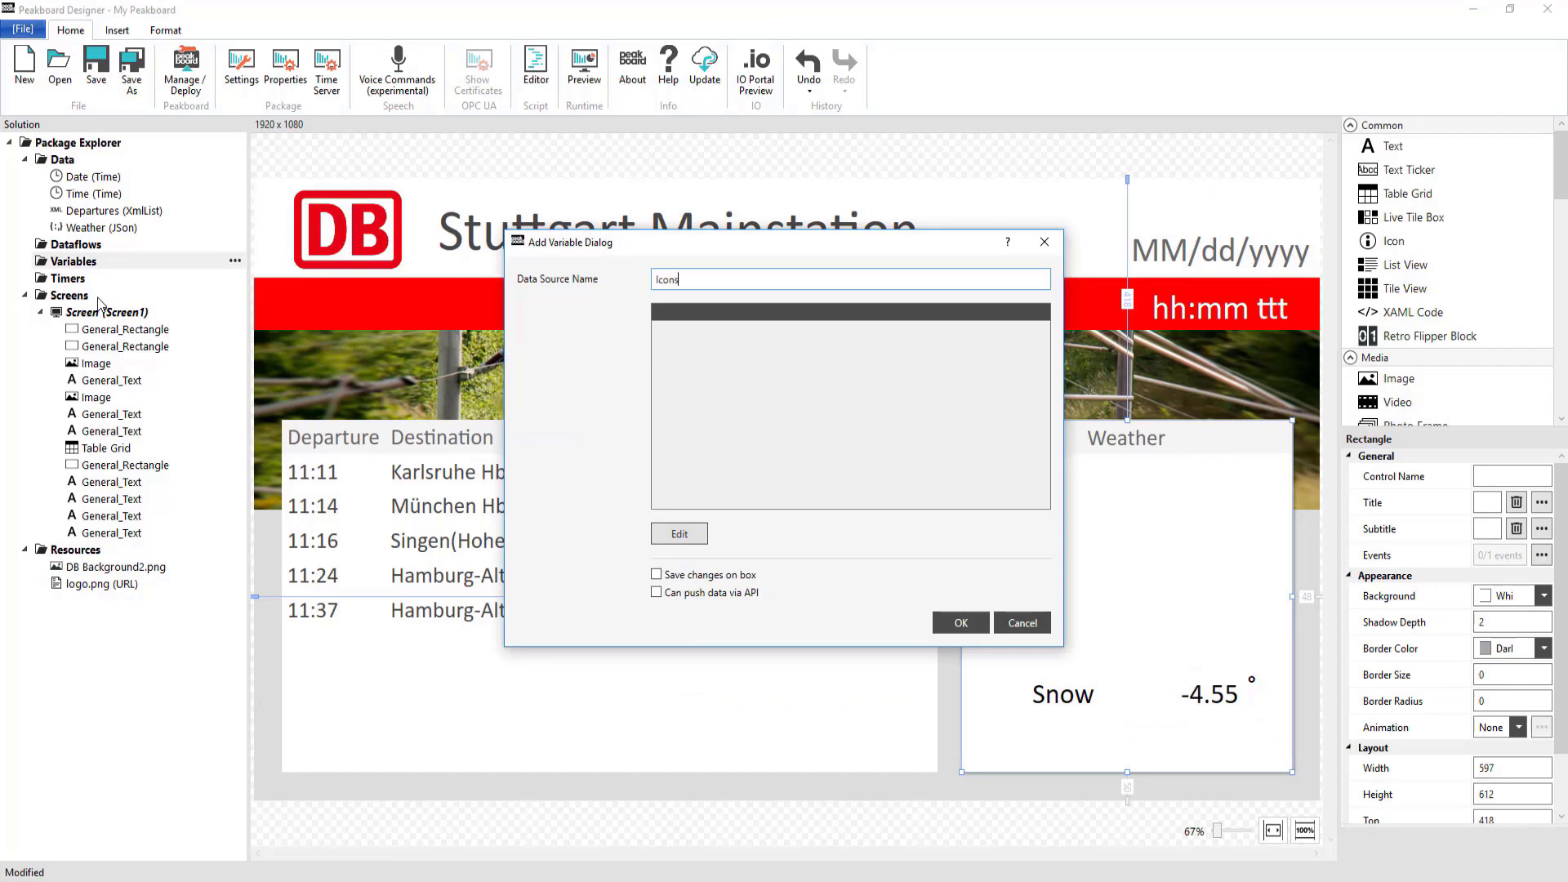
{"action": "left_click", "coordinate": [679, 533]}
{"action": "left_click", "coordinate": [872, 554]}
{"action": "type", "text": "Condition"}
{"action": "left_click", "coordinate": [1039, 558]}
{"action": "type", "text": "Icon"}
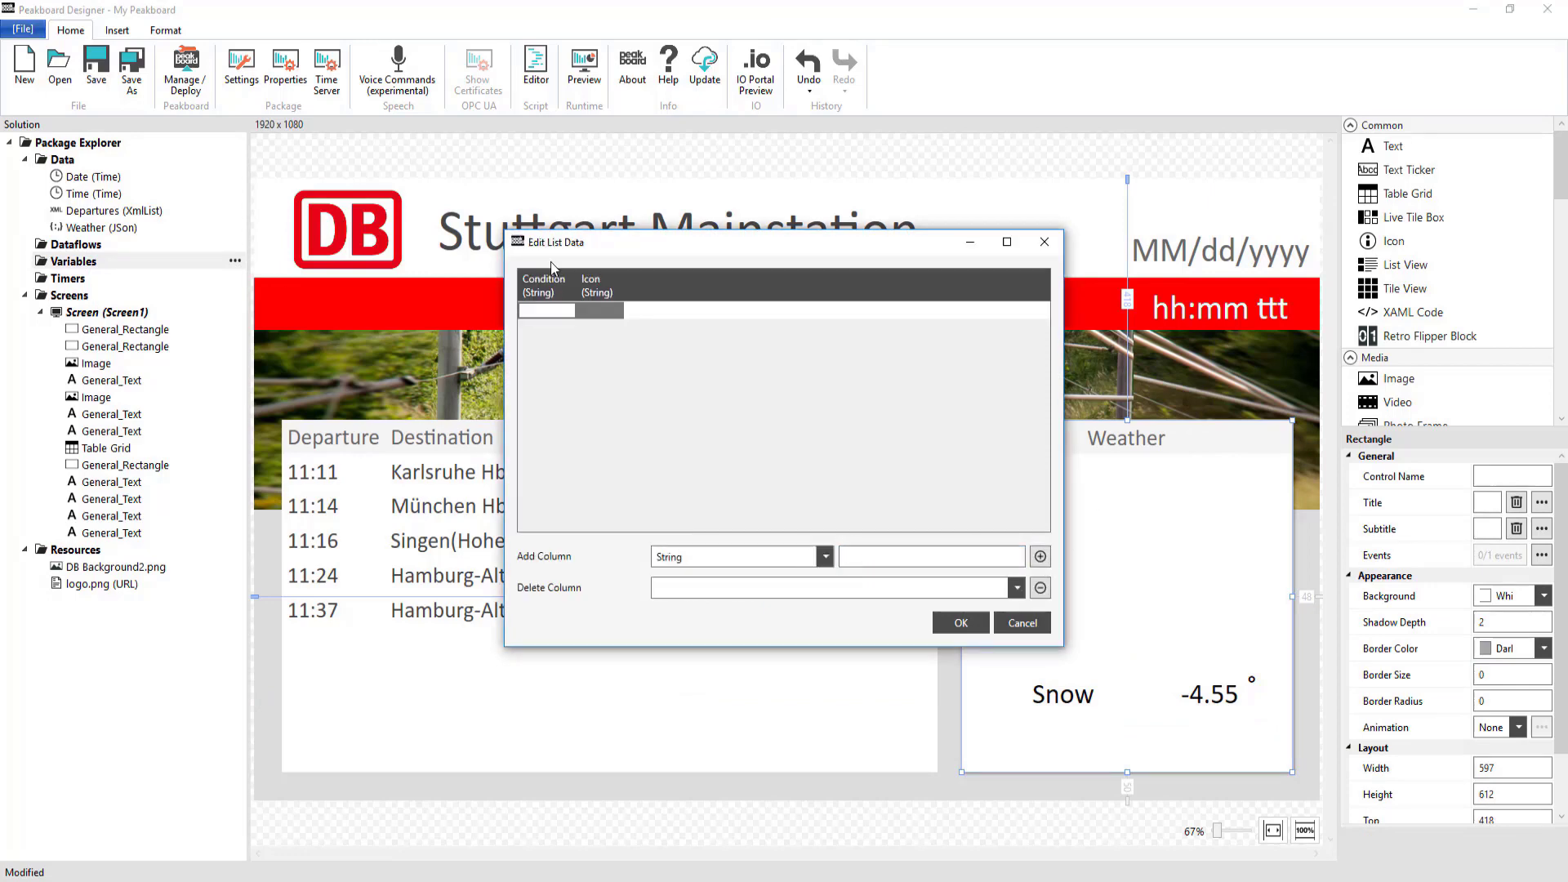
Enter Clear sky, Few clouds, Scattered couds and Broken clouds as the first four rows of the Condition column.
{"action": "type", "text": "sky"}
{"action": "key", "text": "Return"}
{"action": "type", "text": "Few clouds"}
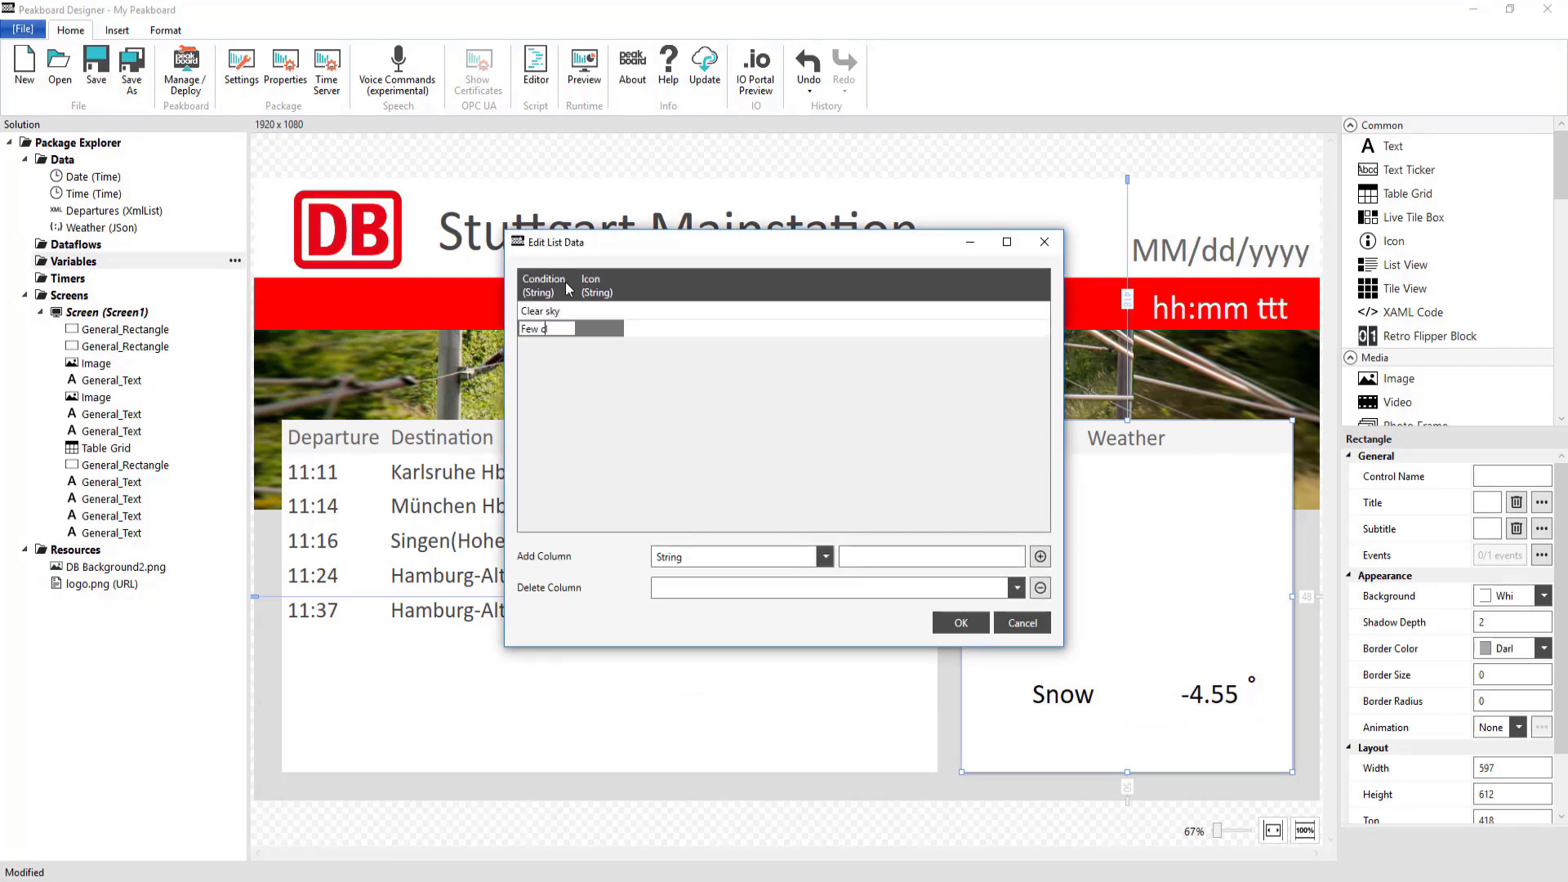
{"action": "key", "text": "Return"}
{"action": "type", "text": "Scattered couds"}
{"action": "key", "text": "Return"}
{"action": "type", "text": "Broken clouds"}
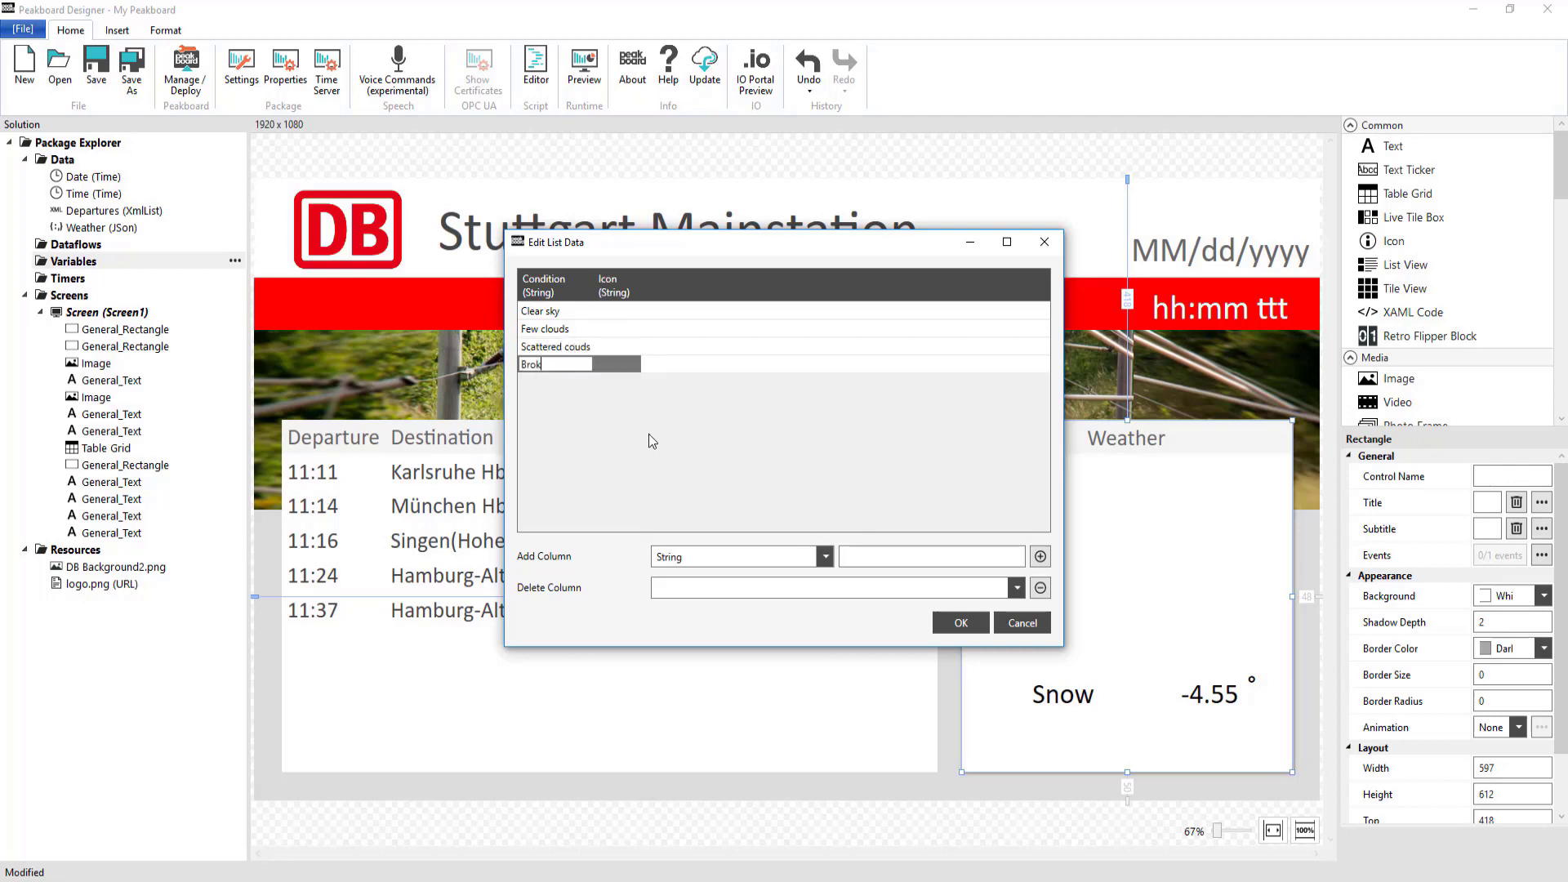
Add the conditions Shower rain, Rain, Thunderstorm, Snow and Mist as further rows of the Condition column.
{"action": "key", "text": "Return"}
{"action": "type", "text": "Shower rain"}
{"action": "key", "text": "Return"}
{"action": "type", "text": "Rain"}
{"action": "key", "text": "Return"}
{"action": "type", "text": "Thunderstorm"}
{"action": "key", "text": "Return"}
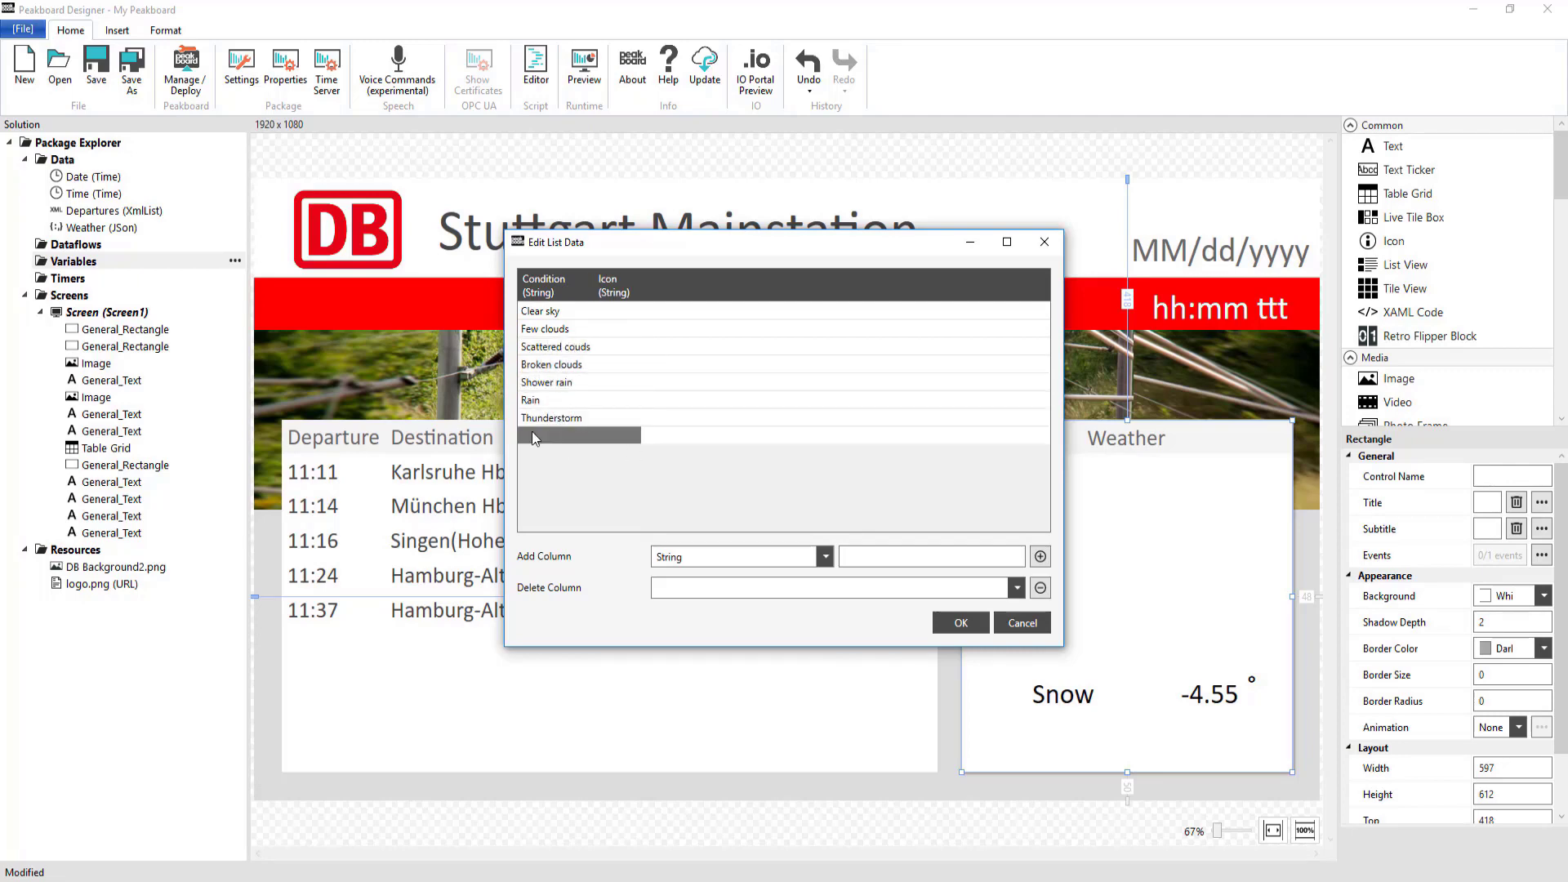
{"action": "type", "text": "Snow"}
{"action": "key", "text": "Return"}
{"action": "type", "text": "Mist"}
Enter matching weather symbols in the Icon column for Clear sky, Few clouds and Scattered couds.
{"action": "left_click", "coordinate": [618, 310]}
{"action": "left_click", "coordinate": [632, 310]}
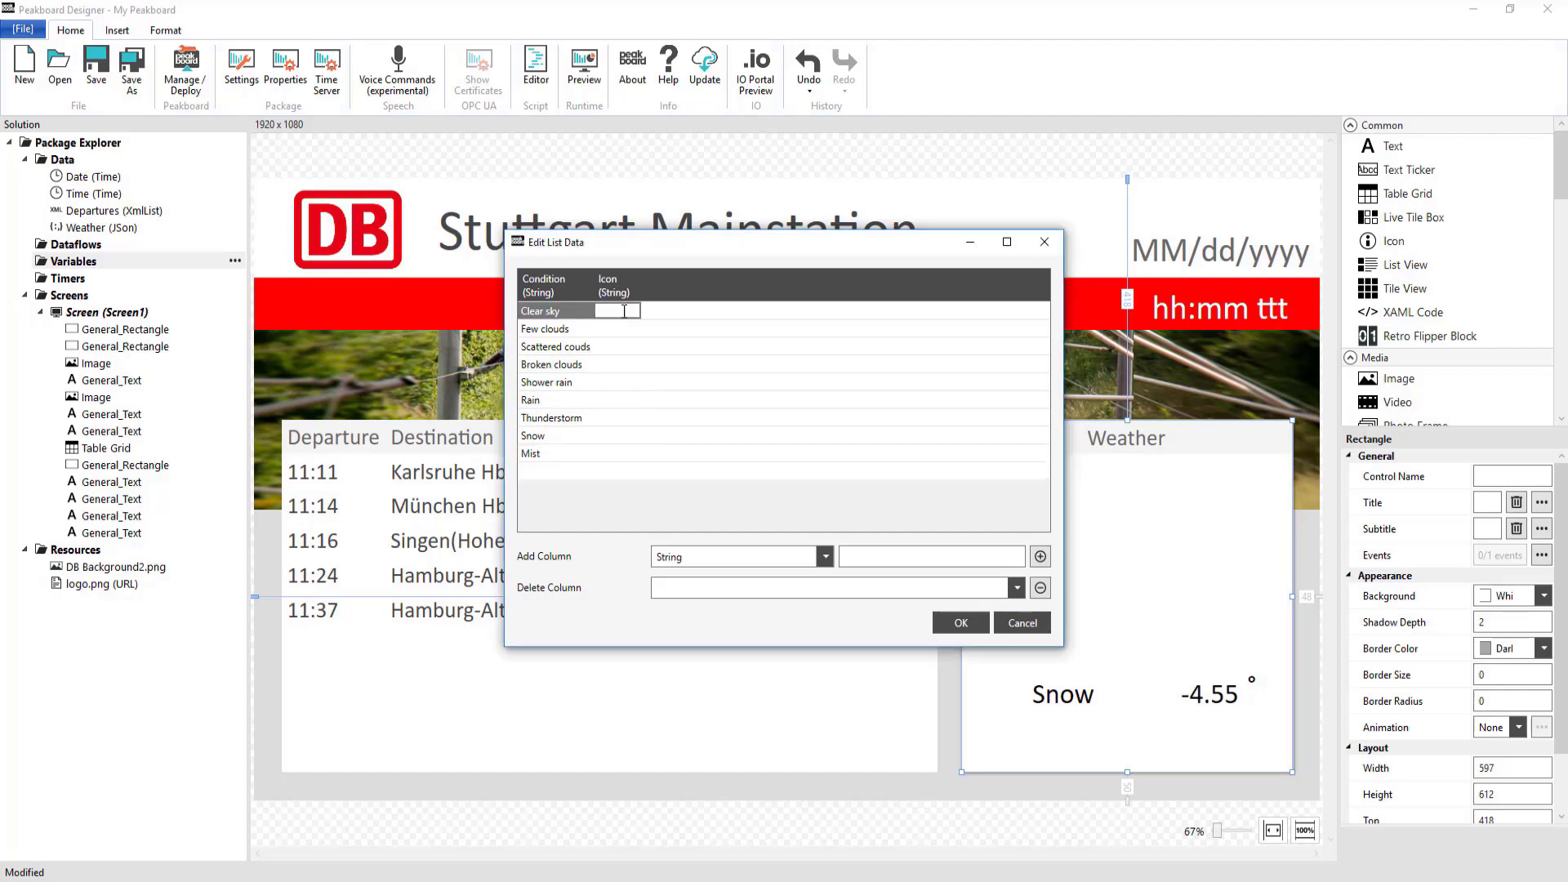
{"action": "type", "text": "○"}
{"action": "left_click", "coordinate": [631, 328]}
{"action": "left_click", "coordinate": [631, 330]}
{"action": "type", "text": "⛅"}
{"action": "left_click", "coordinate": [639, 349]}
{"action": "type", "text": "☁"}
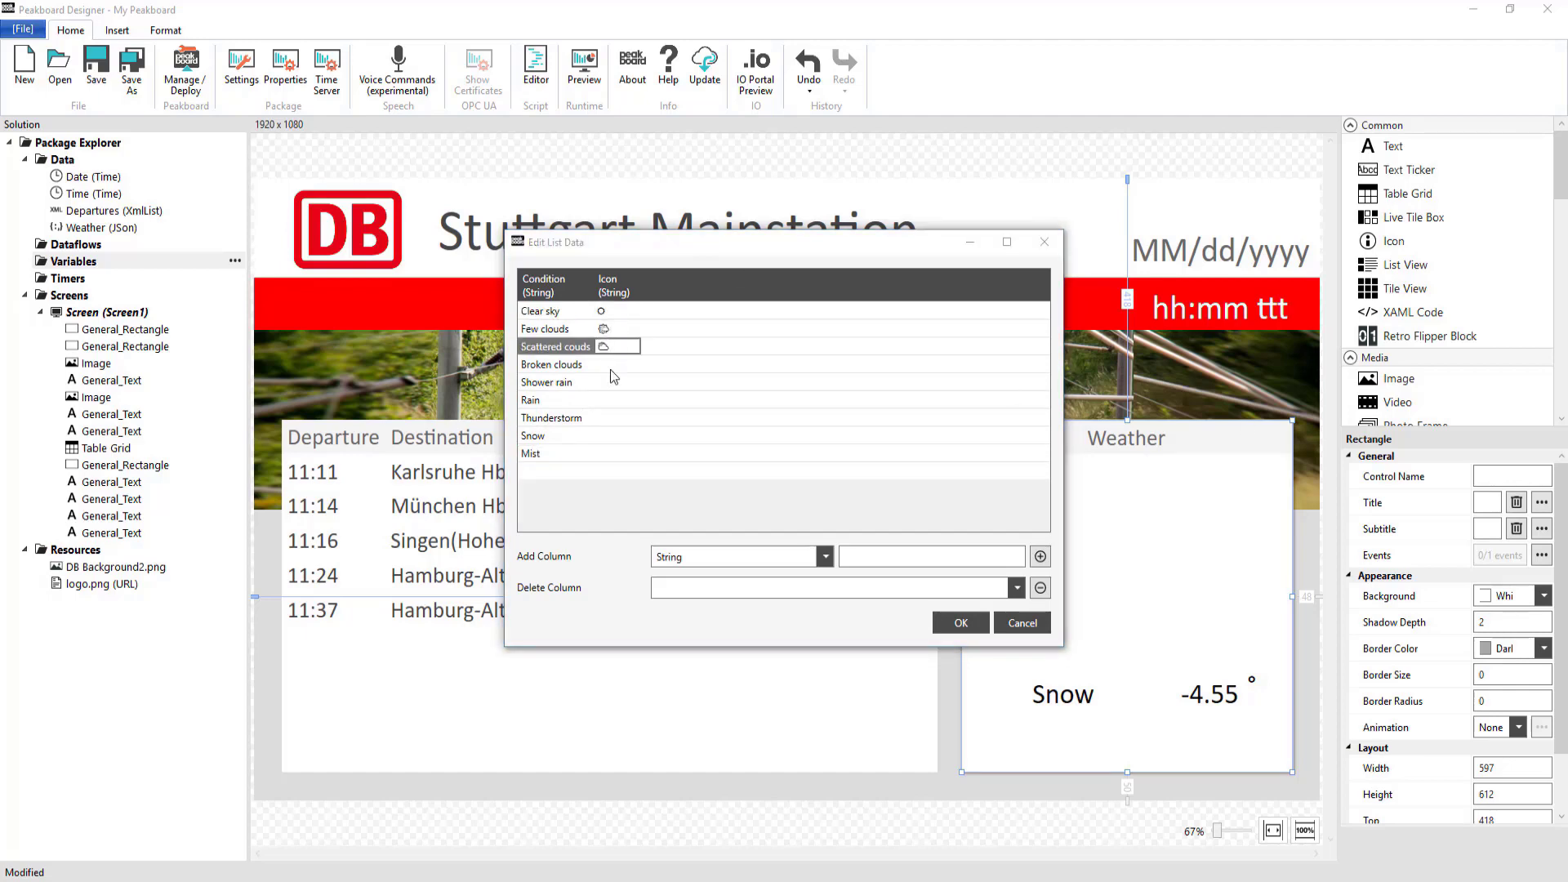
Insert weather symbols in the Icon column for Broken clouds, Shower rain, Rain and Thunderstorm.
{"action": "left_click", "coordinate": [618, 366]}
{"action": "key", "text": "ctrl+v"}
{"action": "left_click", "coordinate": [618, 382]}
{"action": "key", "text": "ctrl+v"}
{"action": "left_click", "coordinate": [617, 400]}
{"action": "key", "text": "ctrl+v"}
{"action": "key", "text": "Return"}
{"action": "type", "text": "⛈"}
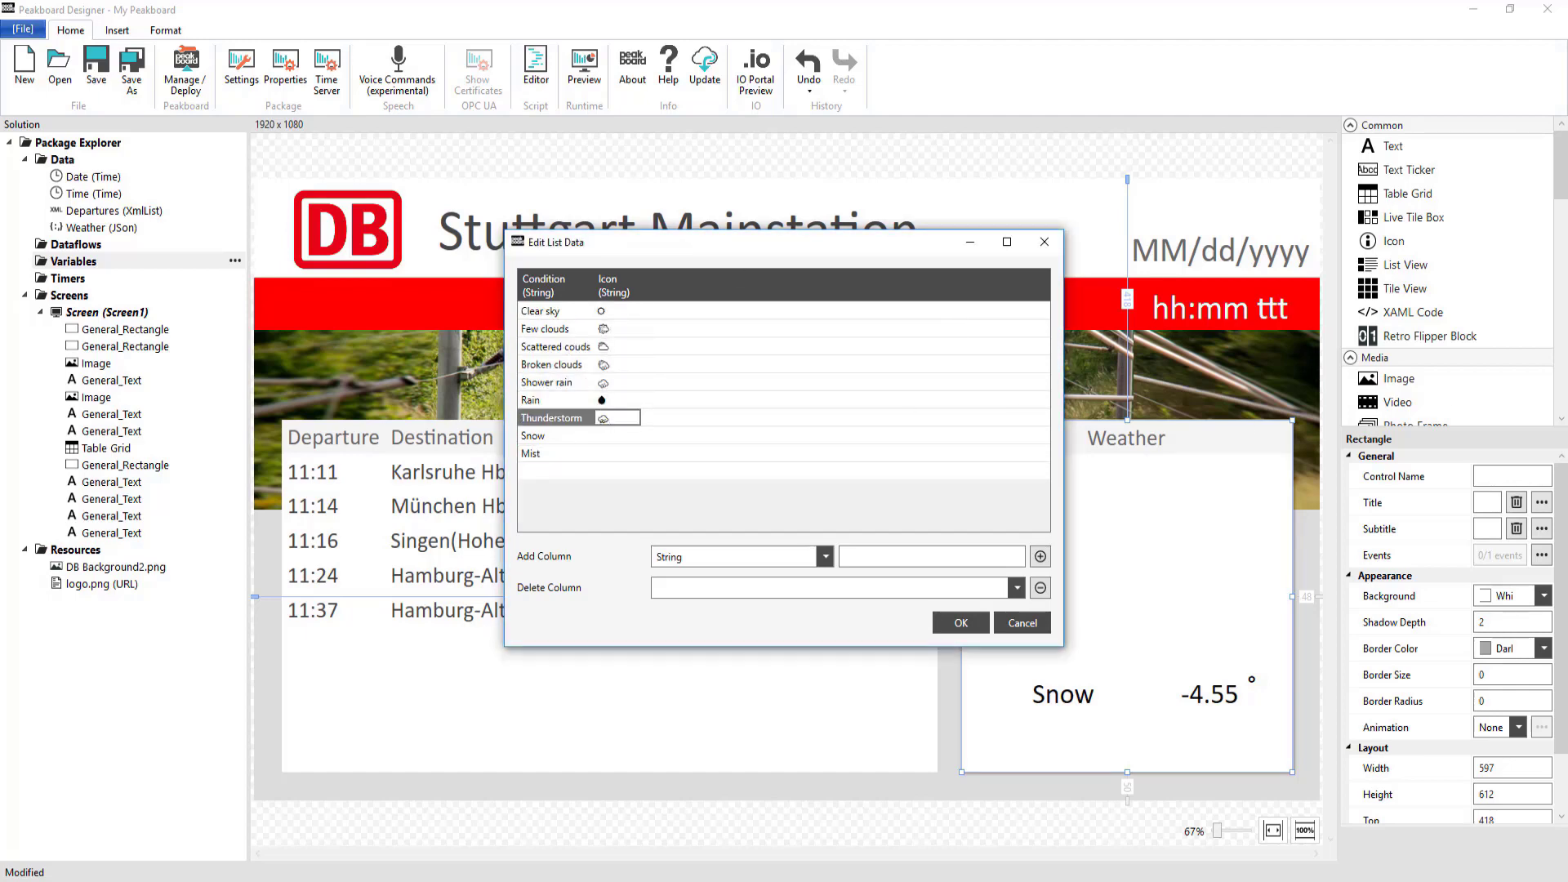
Enter the icon symbols for Snow and Mist and save the Icons list.
{"action": "key", "text": "Return"}
{"action": "type", "text": "❄"}
{"action": "key", "text": "Return"}
{"action": "type", "text": "🌫"}
{"action": "left_click", "coordinate": [961, 622]}
{"action": "left_click", "coordinate": [959, 624]}
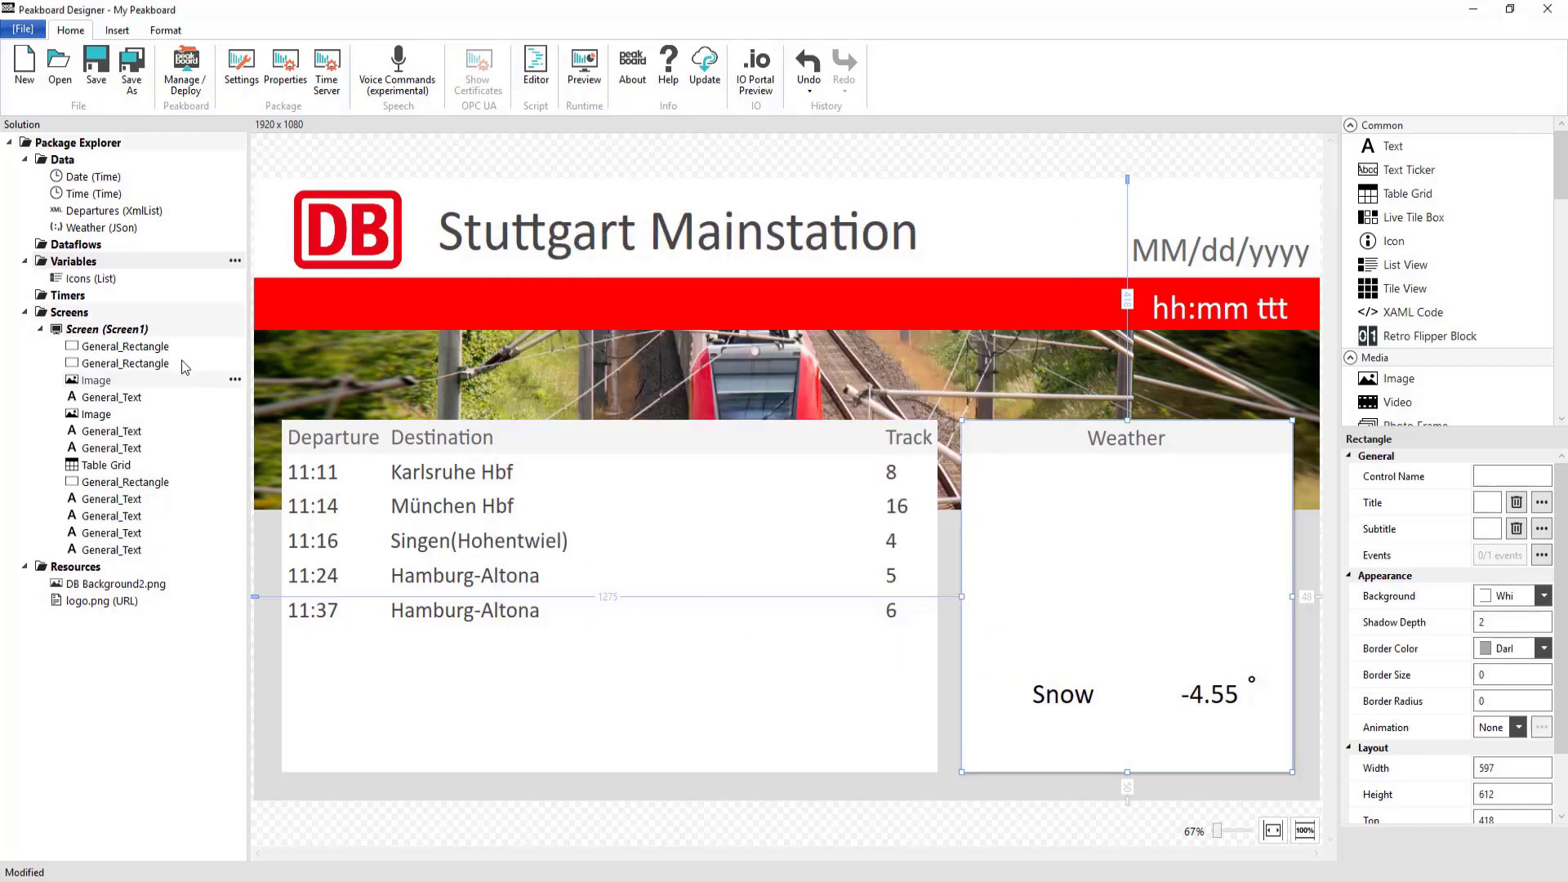
Create a dataflow named Weather_Icons that uses Weather as its base data source.
{"action": "left_click", "coordinate": [235, 243]}
{"action": "left_click", "coordinate": [115, 266]}
{"action": "left_click", "coordinate": [1000, 420]}
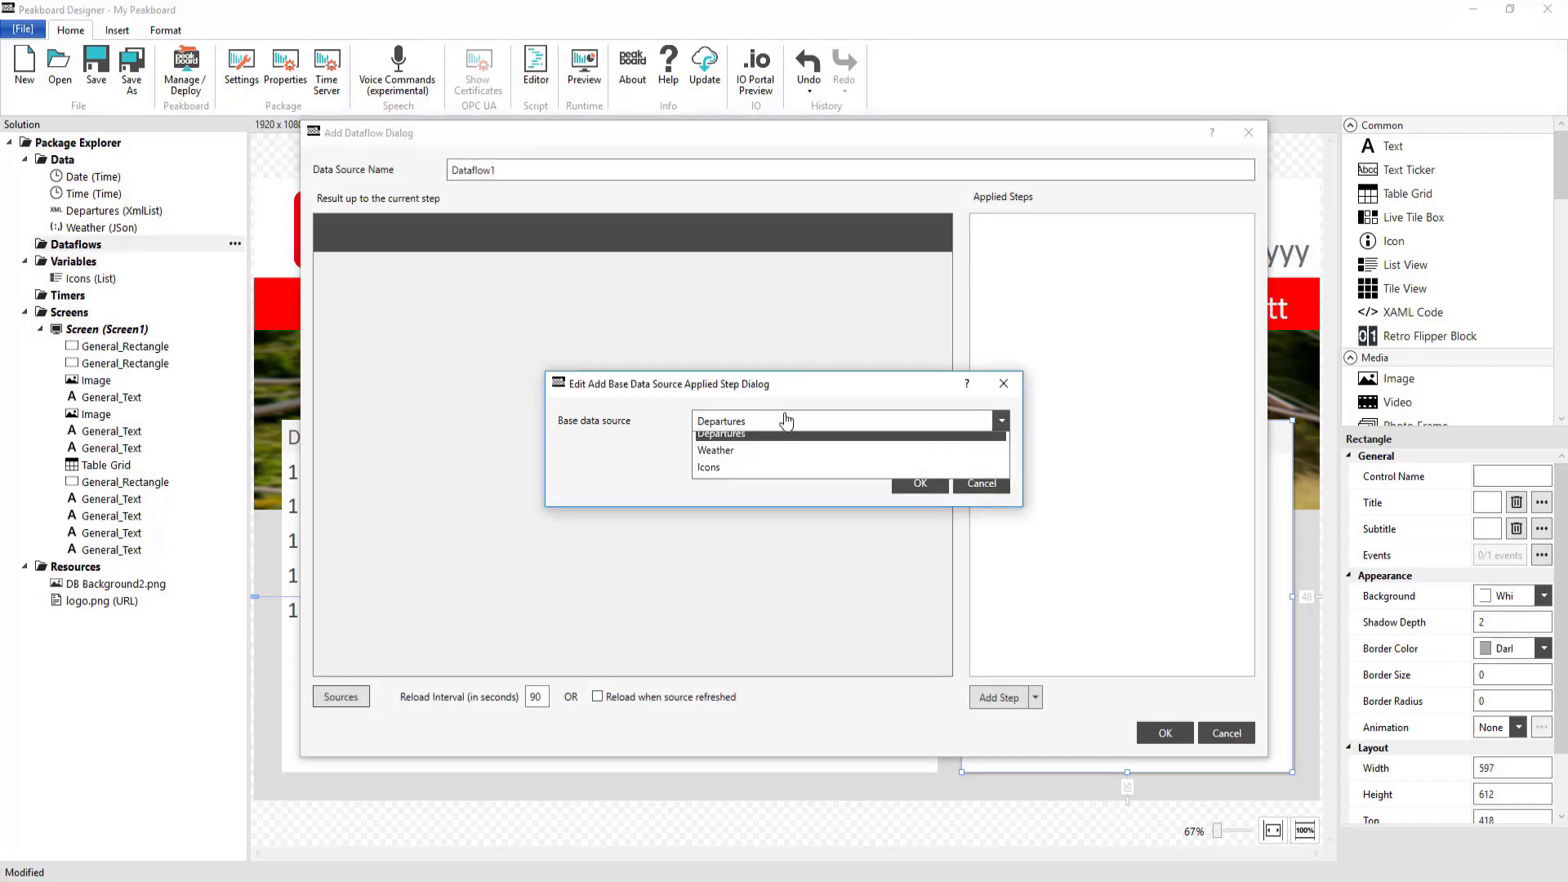
{"action": "left_click", "coordinate": [735, 450]}
{"action": "left_click", "coordinate": [921, 482]}
{"action": "left_click_drag", "start_coordinate": [521, 169], "coordinate": [410, 173]}
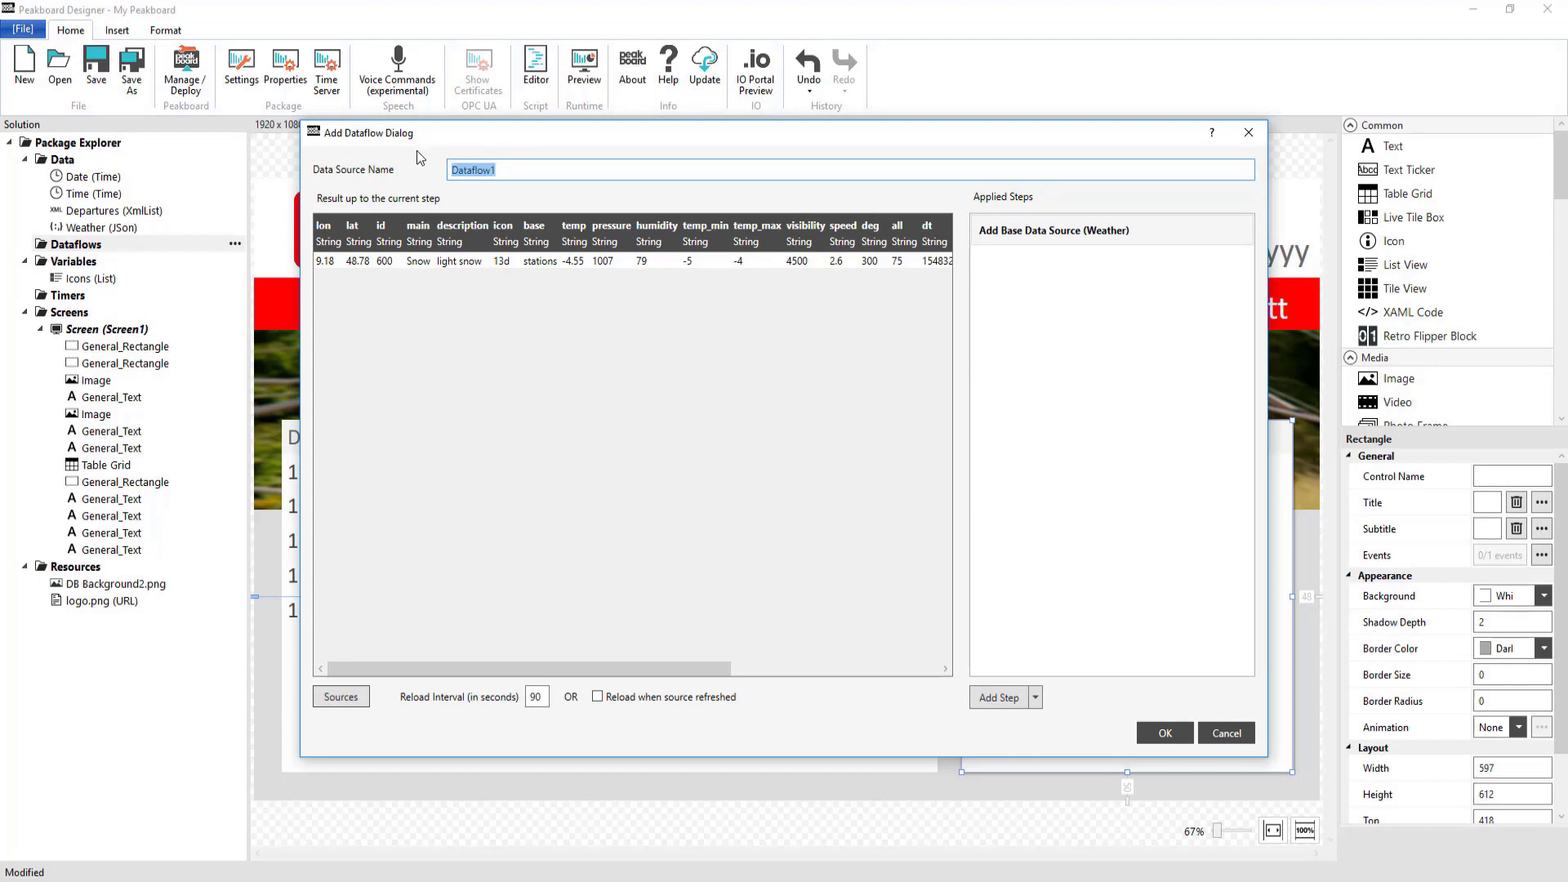
{"action": "type", "text": "Weather_Icons"}
Add a lookup column step named Weather_Icon to the dataflow with main as the source column.
{"action": "left_click", "coordinate": [994, 698]}
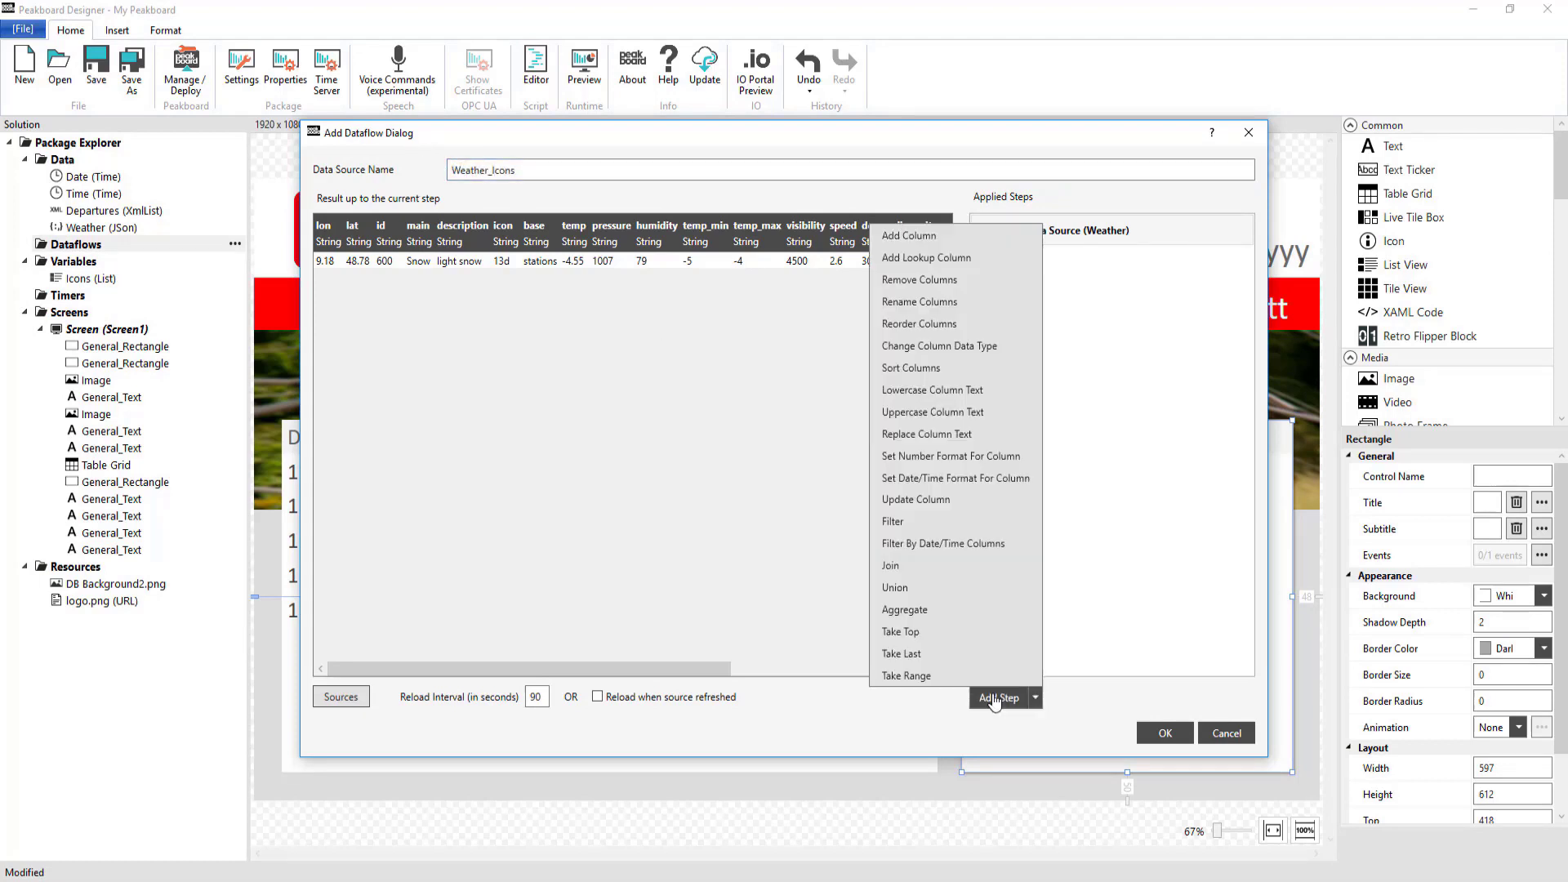
{"action": "left_click", "coordinate": [983, 258]}
{"action": "type", "text": "Weather_Icon"}
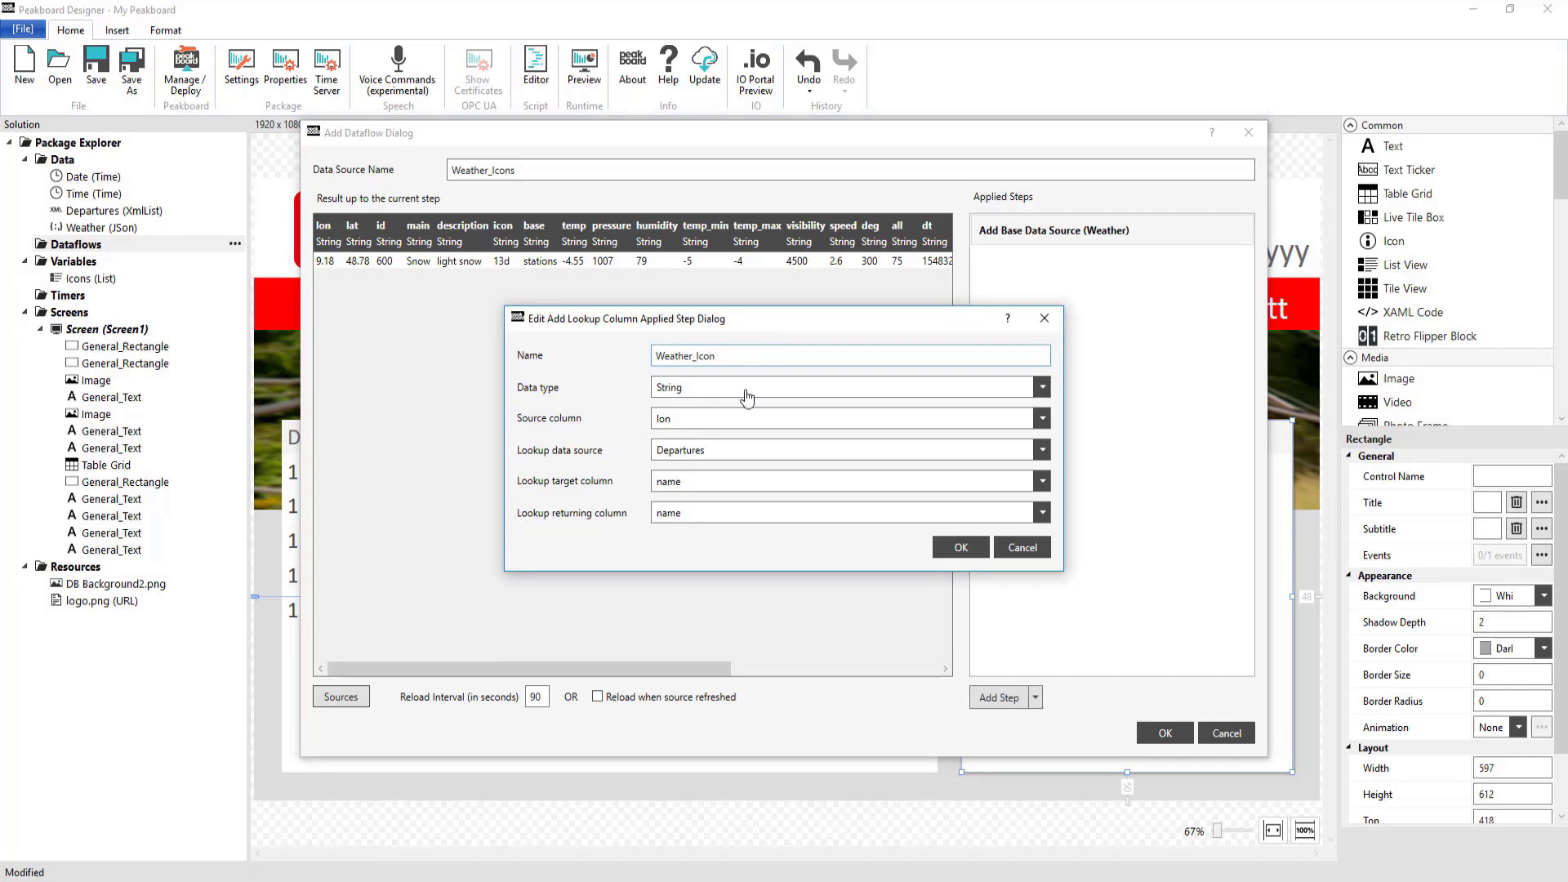
{"action": "left_click", "coordinate": [727, 420]}
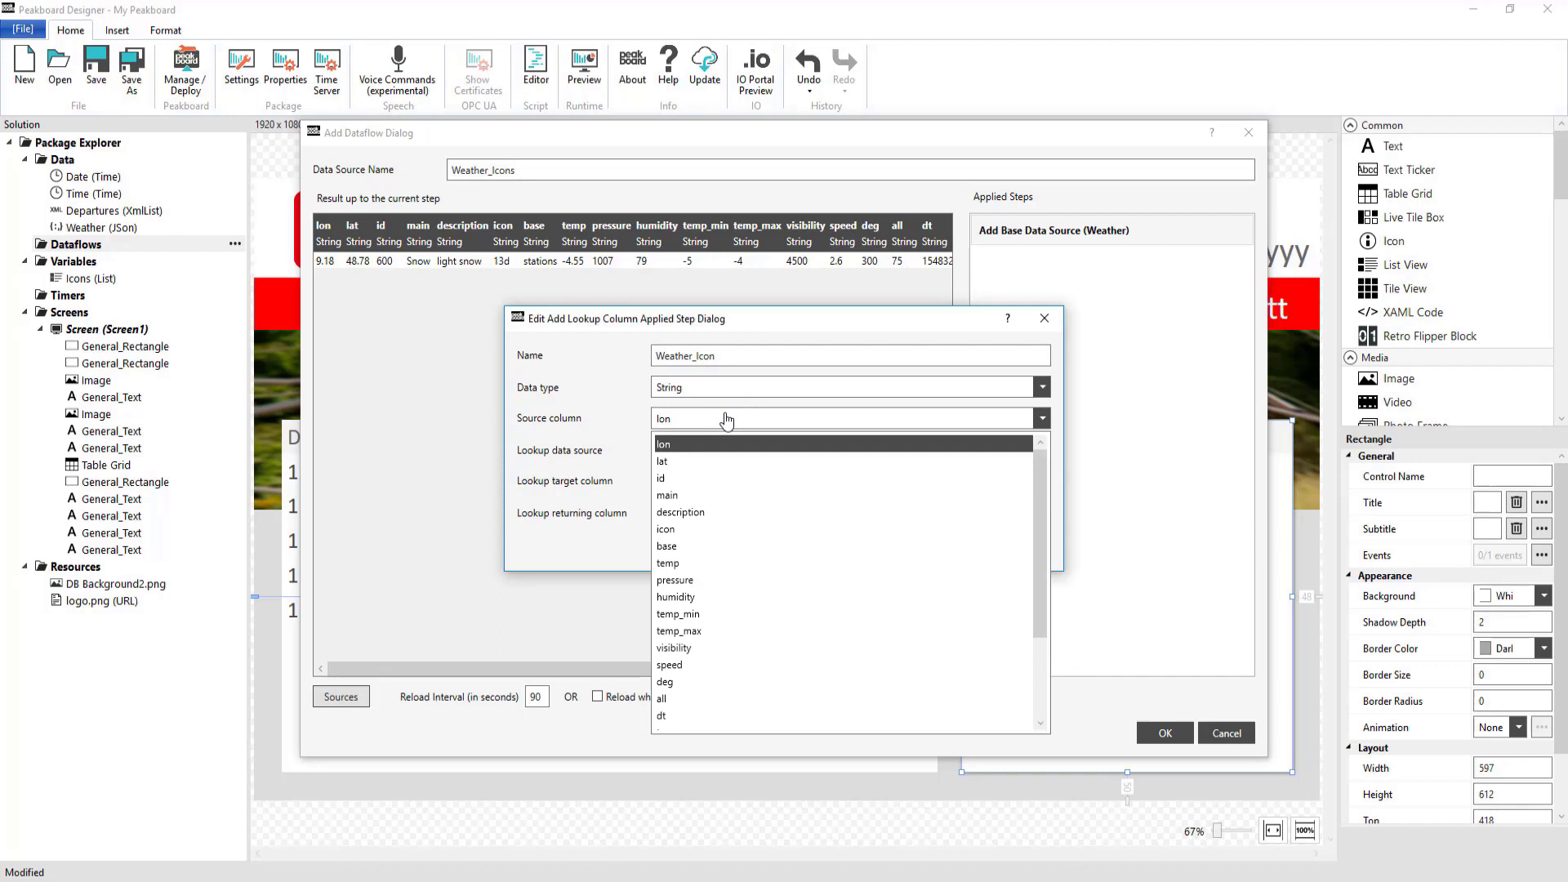
{"action": "left_click", "coordinate": [702, 496]}
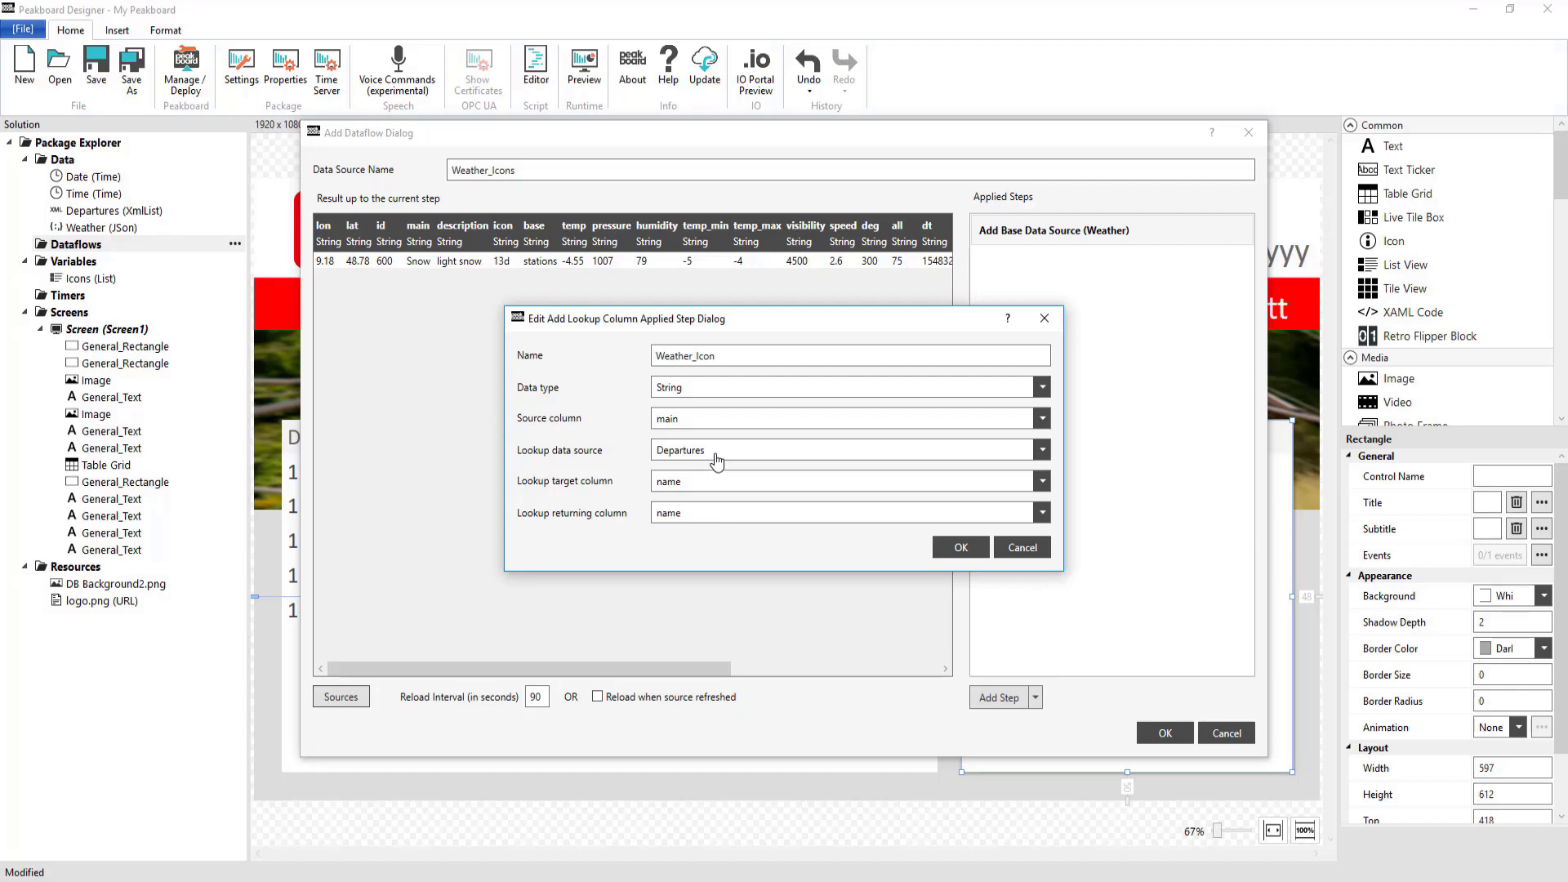
Set the lookup to match Condition in the Icons list and return Icon, check the resulting column, and save the dataflow.
{"action": "left_click", "coordinate": [717, 457]}
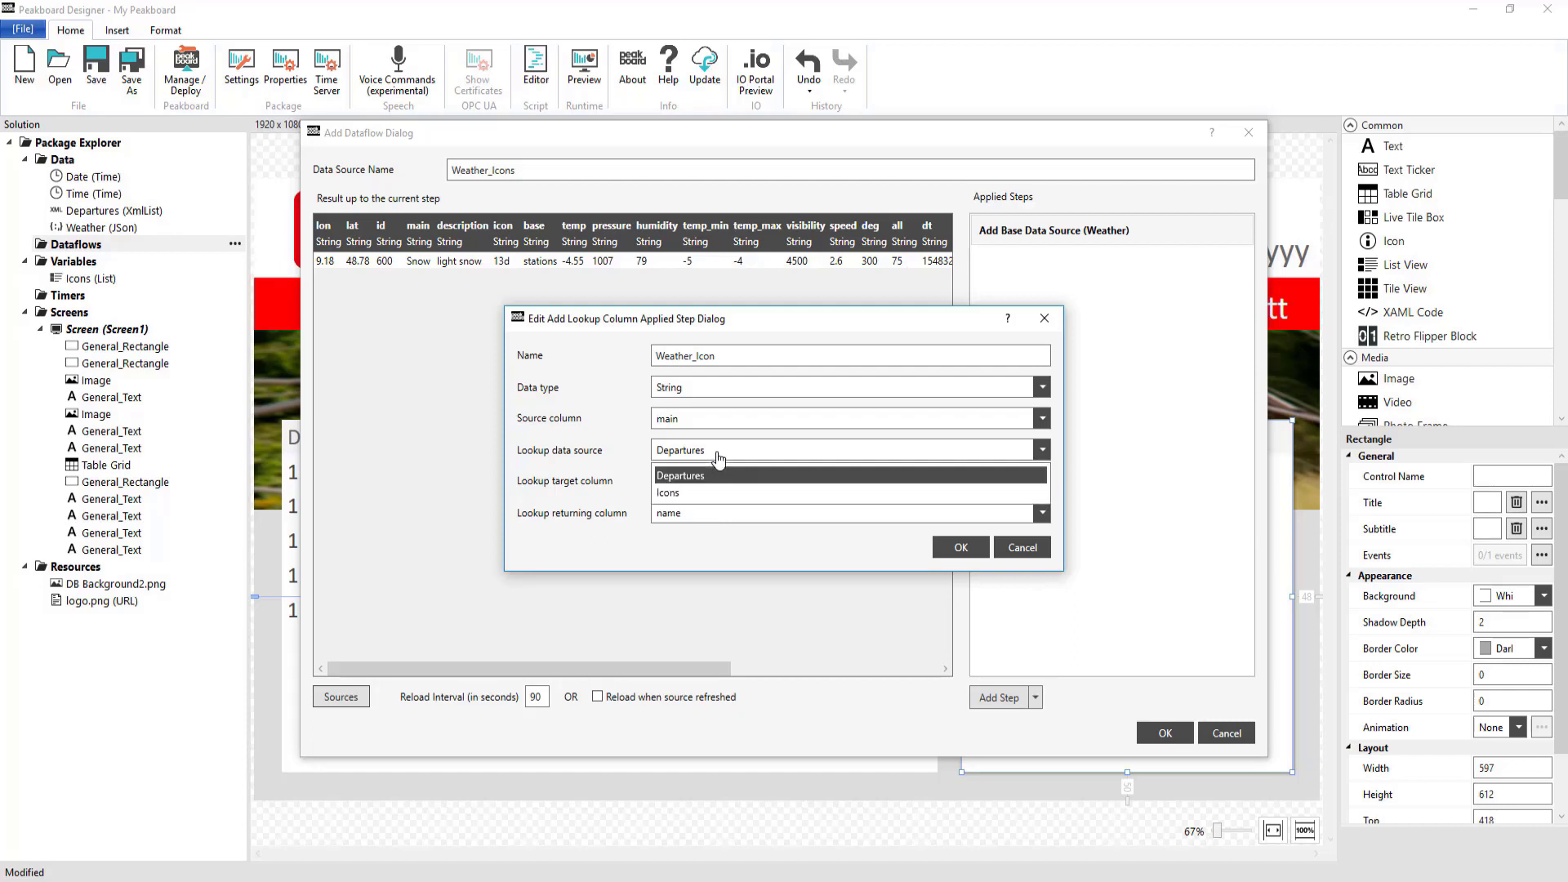
{"action": "left_click", "coordinate": [691, 488]}
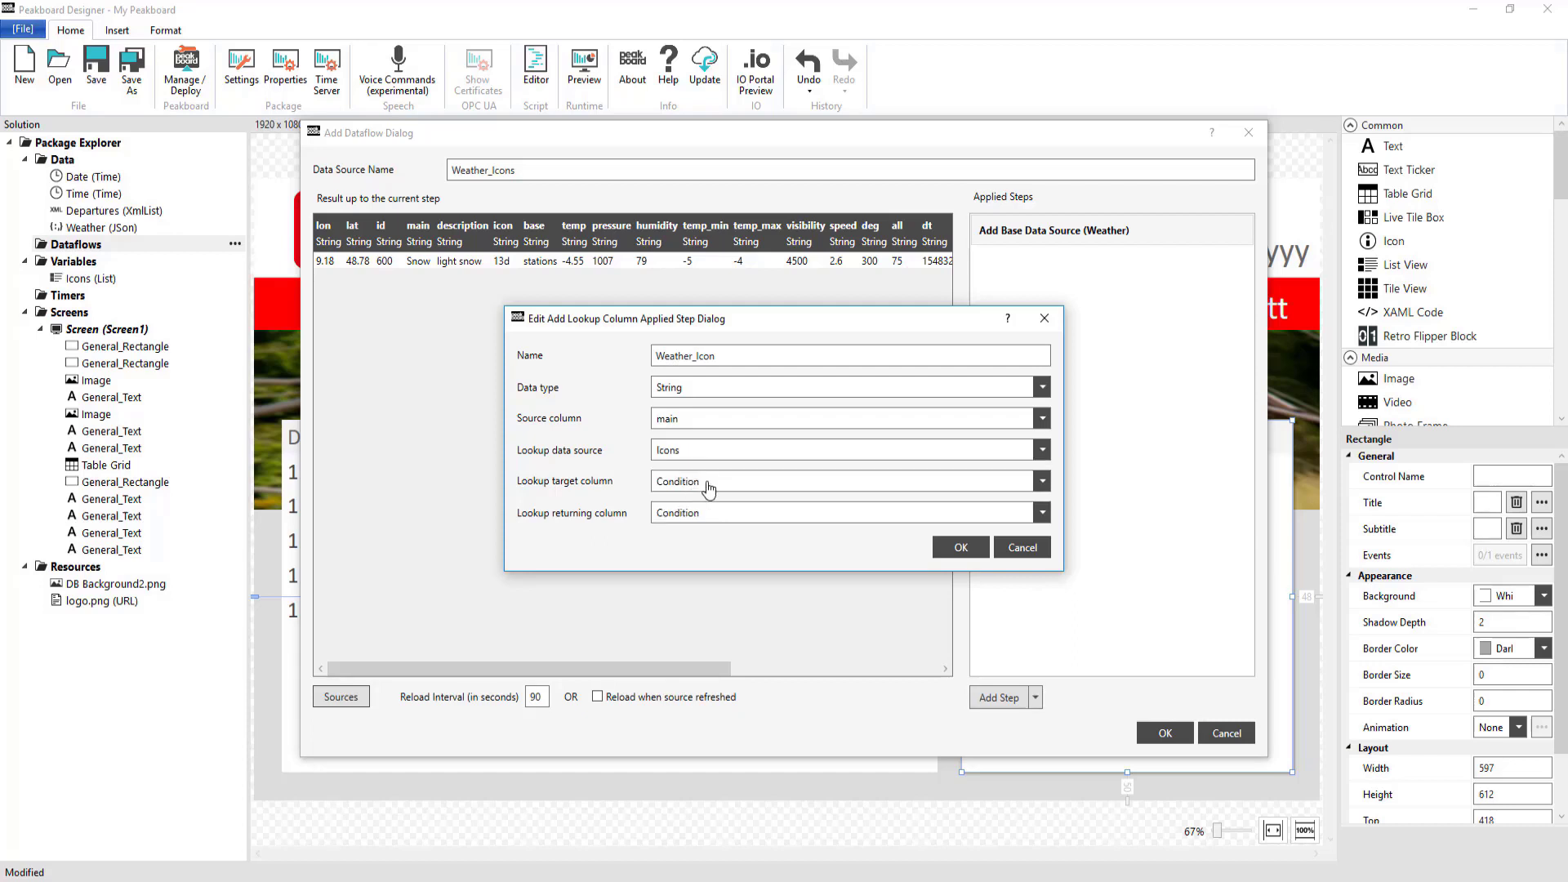
{"action": "left_click", "coordinate": [708, 488]}
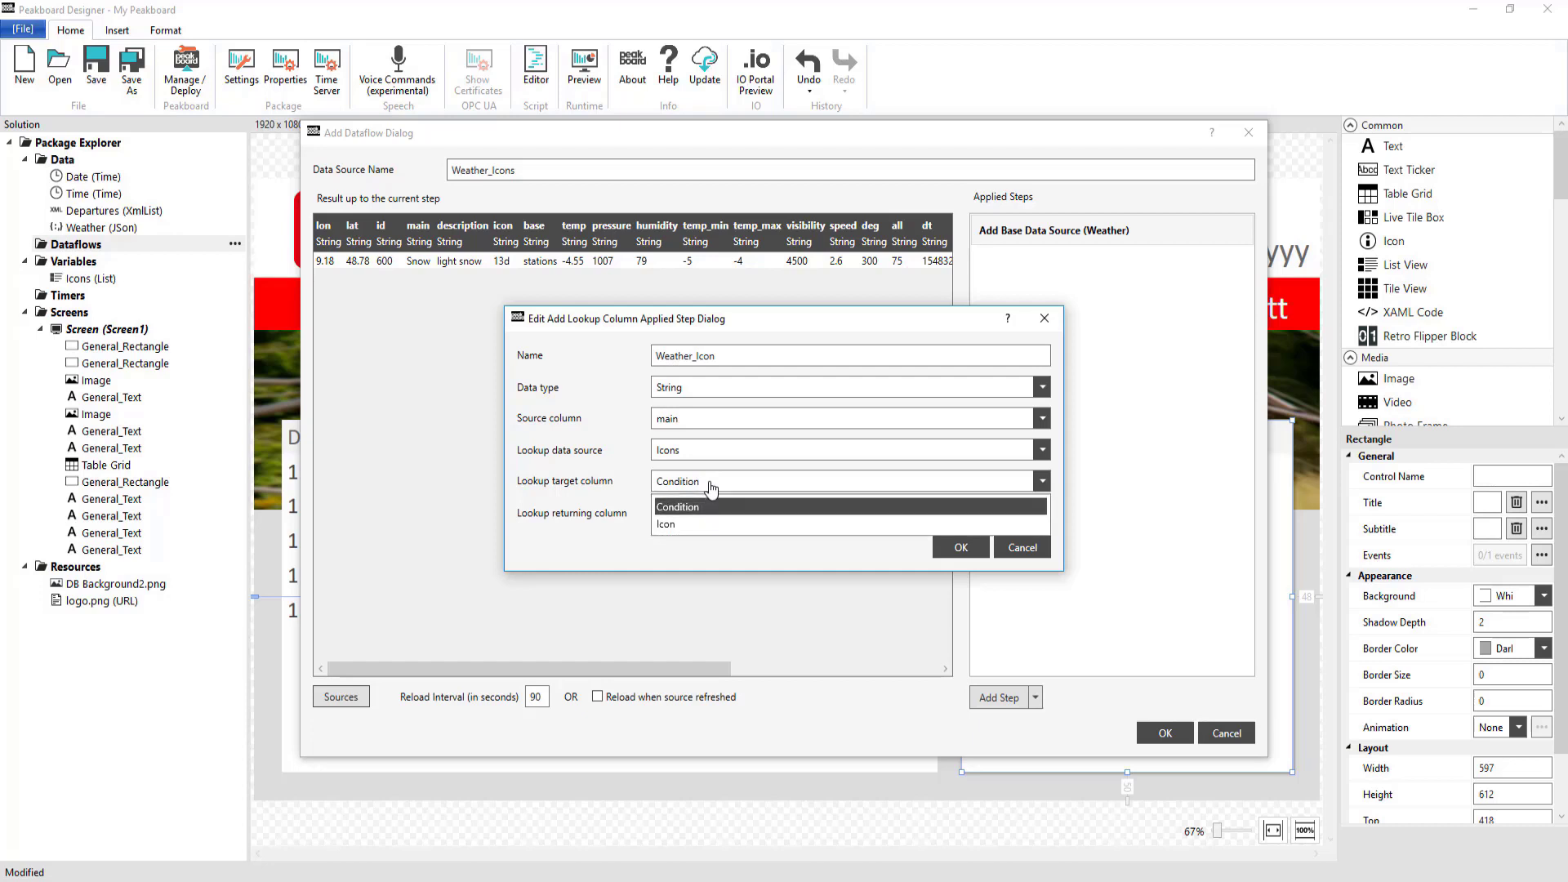
{"action": "left_click", "coordinate": [727, 507]}
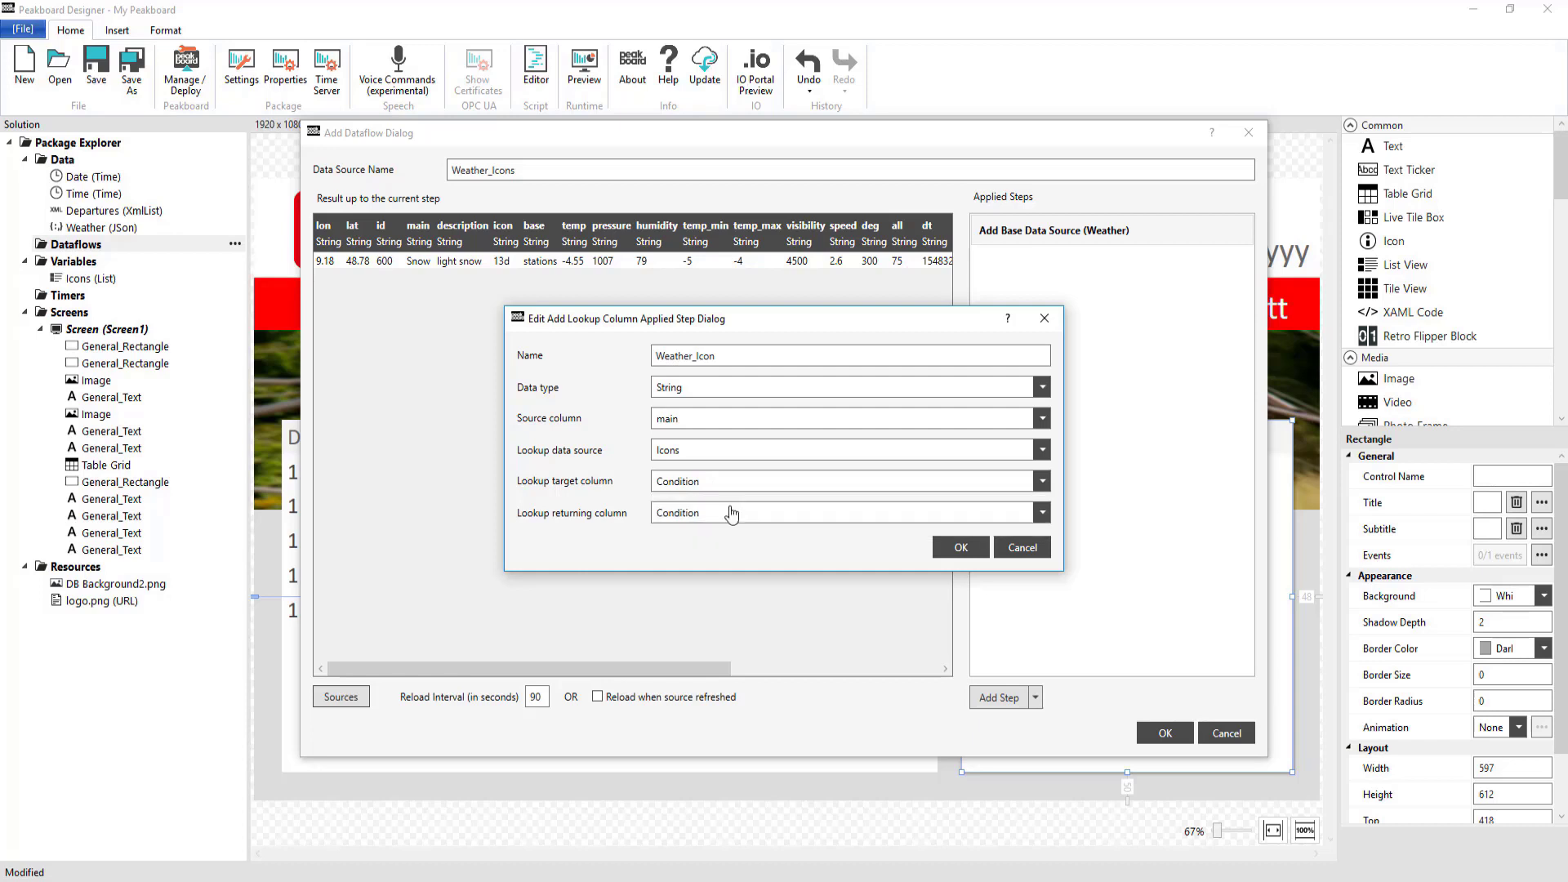
{"action": "left_click", "coordinate": [747, 516]}
{"action": "left_click", "coordinate": [727, 555]}
{"action": "left_click", "coordinate": [960, 547]}
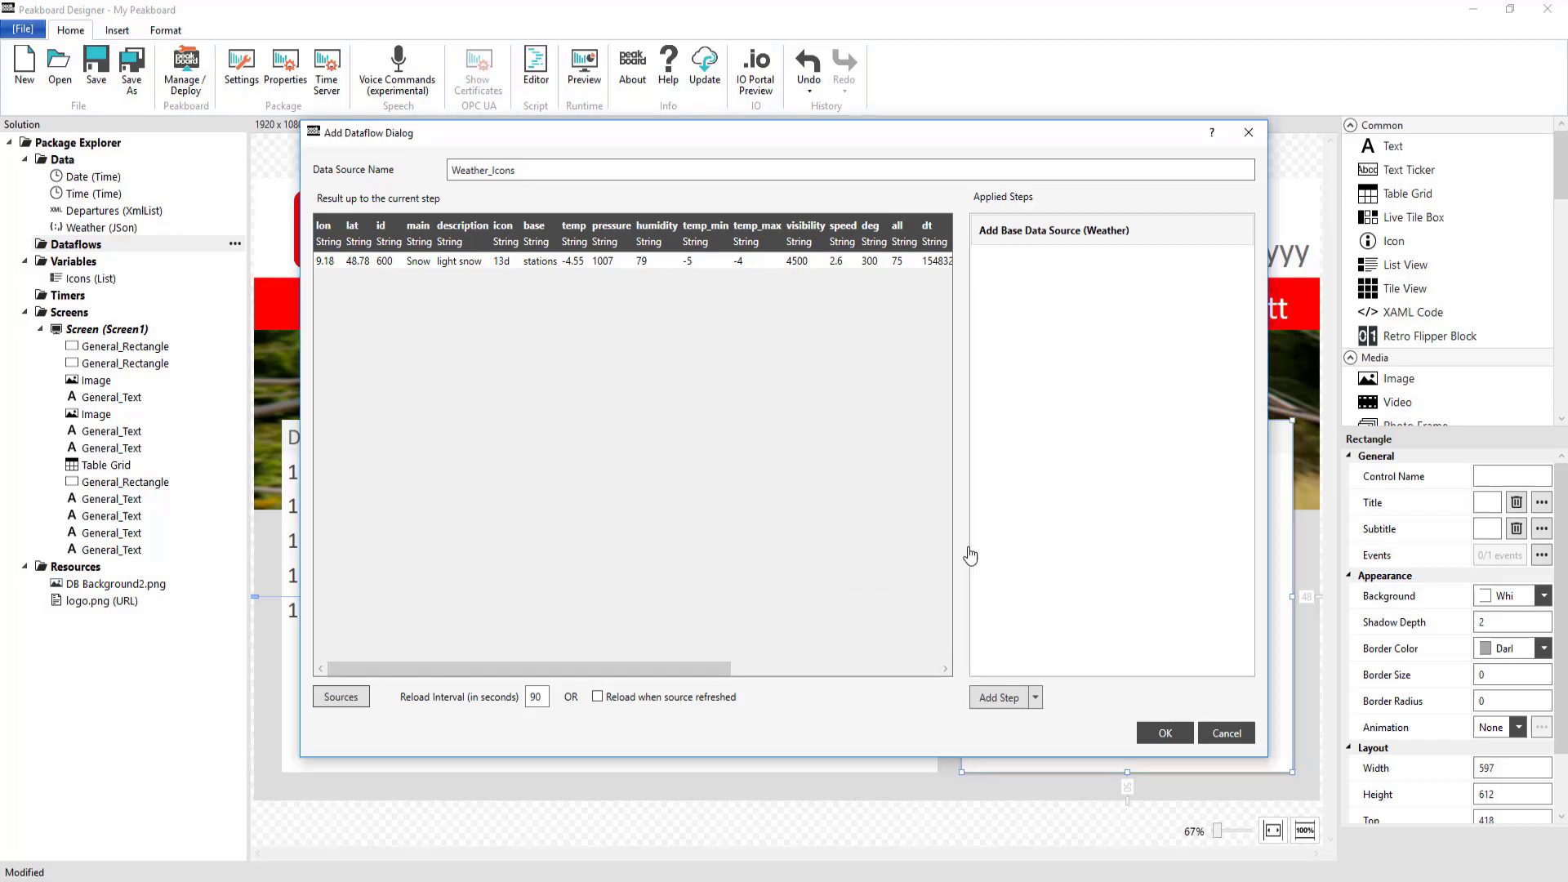
{"action": "left_click_drag", "start_coordinate": [670, 663], "coordinate": [905, 666]}
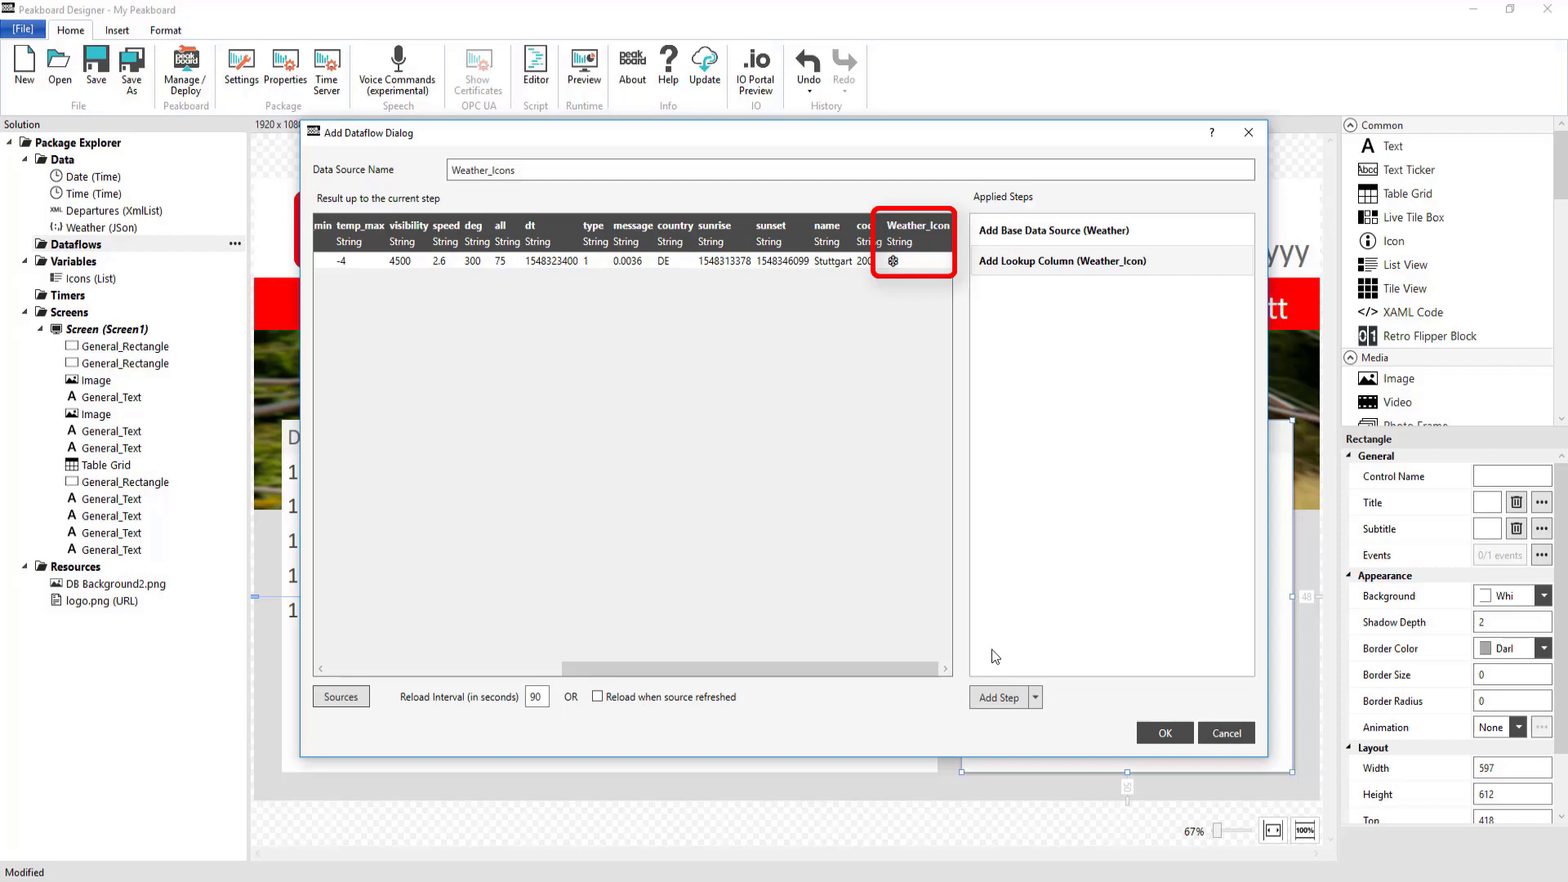
{"action": "left_click", "coordinate": [1165, 732]}
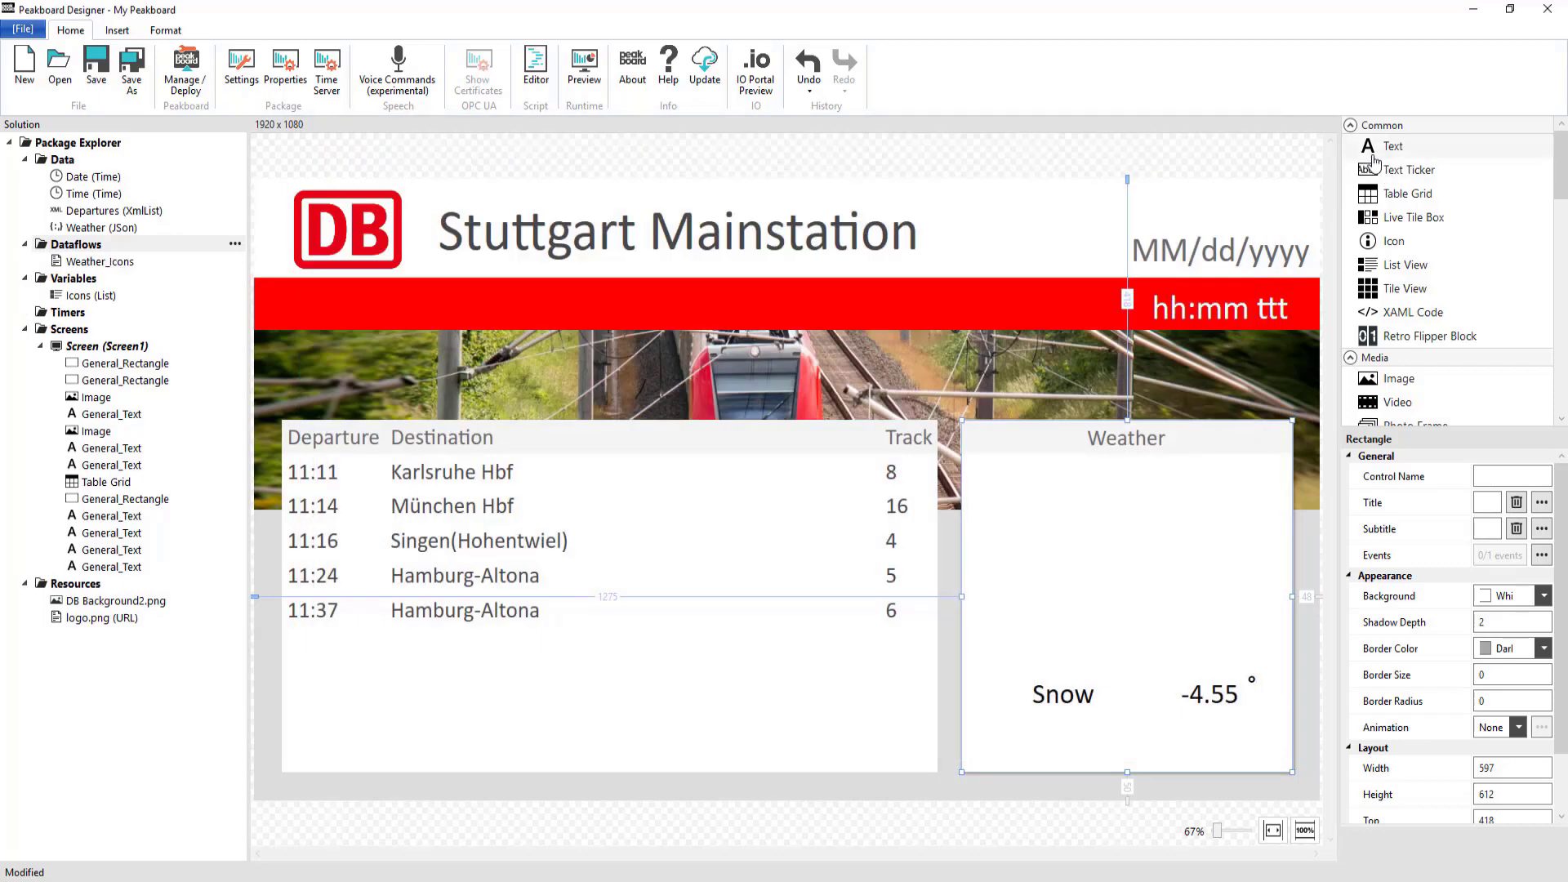
Add a text control 595 wide above the weather values in the Weather card, centered horizontally and vertically.
{"action": "left_click", "coordinate": [1392, 146]}
{"action": "left_click_drag", "start_coordinate": [490, 307], "coordinate": [1115, 493]}
{"action": "left_click_drag", "start_coordinate": [1107, 520], "coordinate": [1107, 622]}
{"action": "left_click_drag", "start_coordinate": [1191, 543], "coordinate": [1234, 543]}
{"action": "left_click", "coordinate": [1505, 675]}
{"action": "left_click", "coordinate": [1505, 712]}
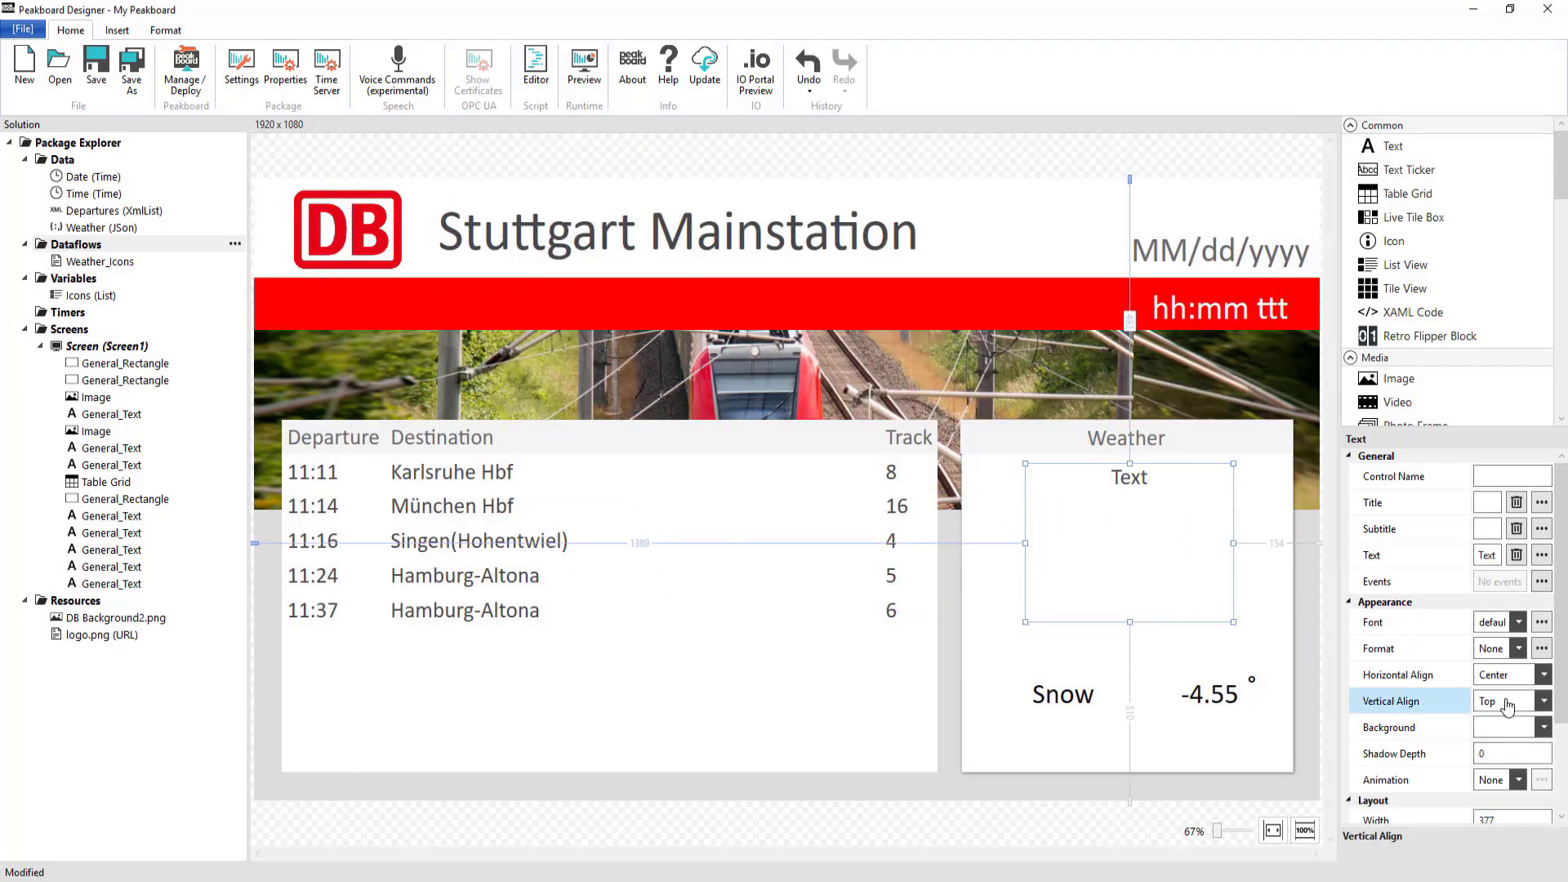
{"action": "left_click", "coordinate": [1504, 701]}
{"action": "left_click", "coordinate": [1505, 738]}
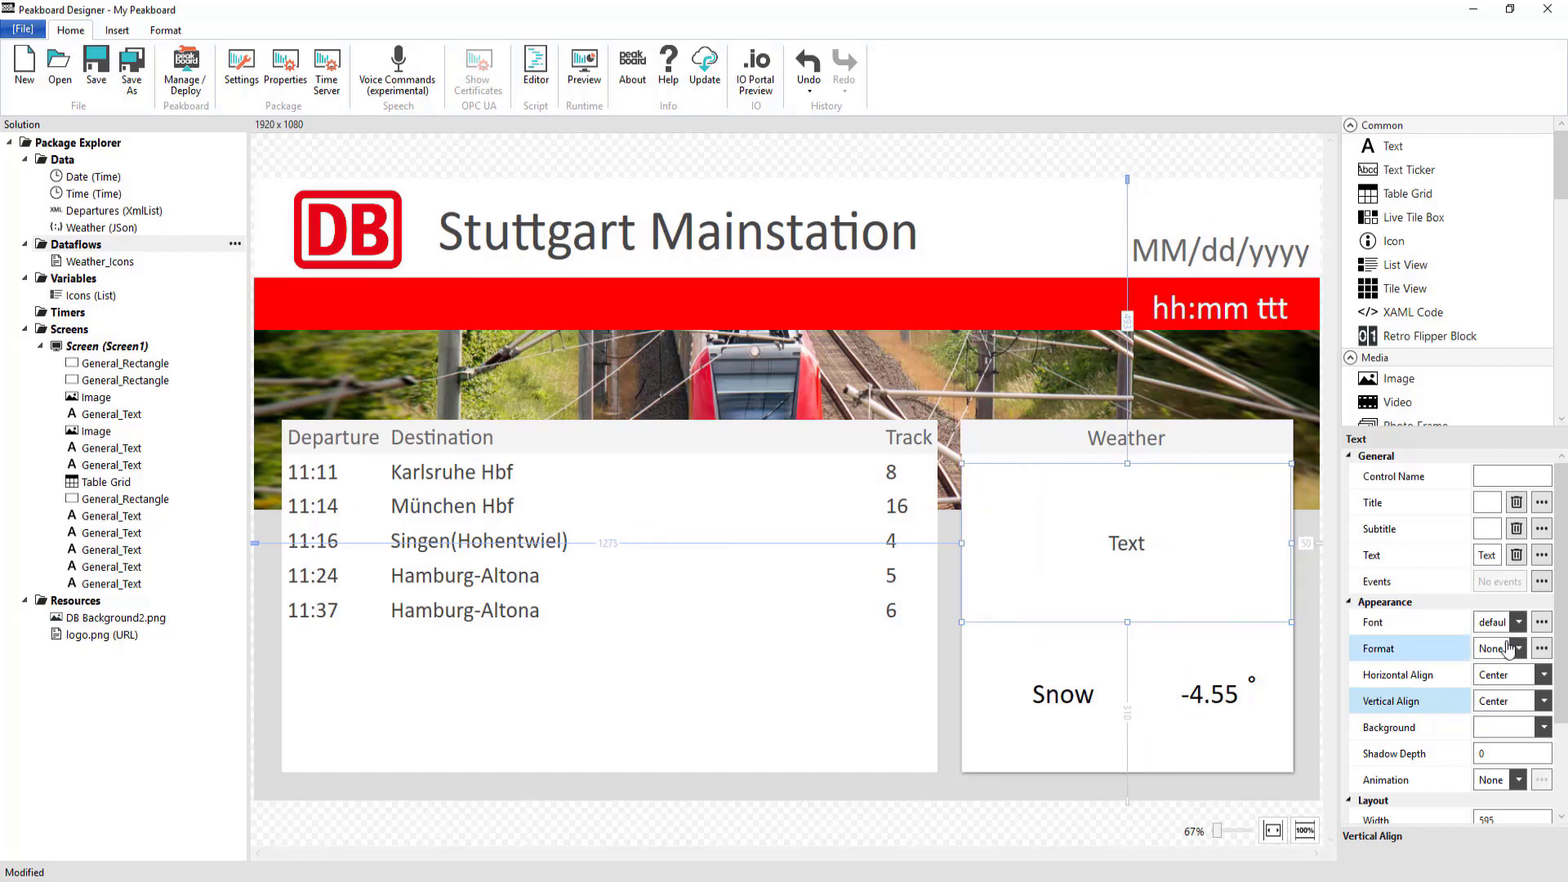
Bind the new text to row 0 of Weather_Icons, column Weather_Icon, and apply a large icon font to it.
{"action": "left_click", "coordinate": [963, 438]}
{"action": "left_click", "coordinate": [1165, 542]}
{"action": "left_click", "coordinate": [1541, 554]}
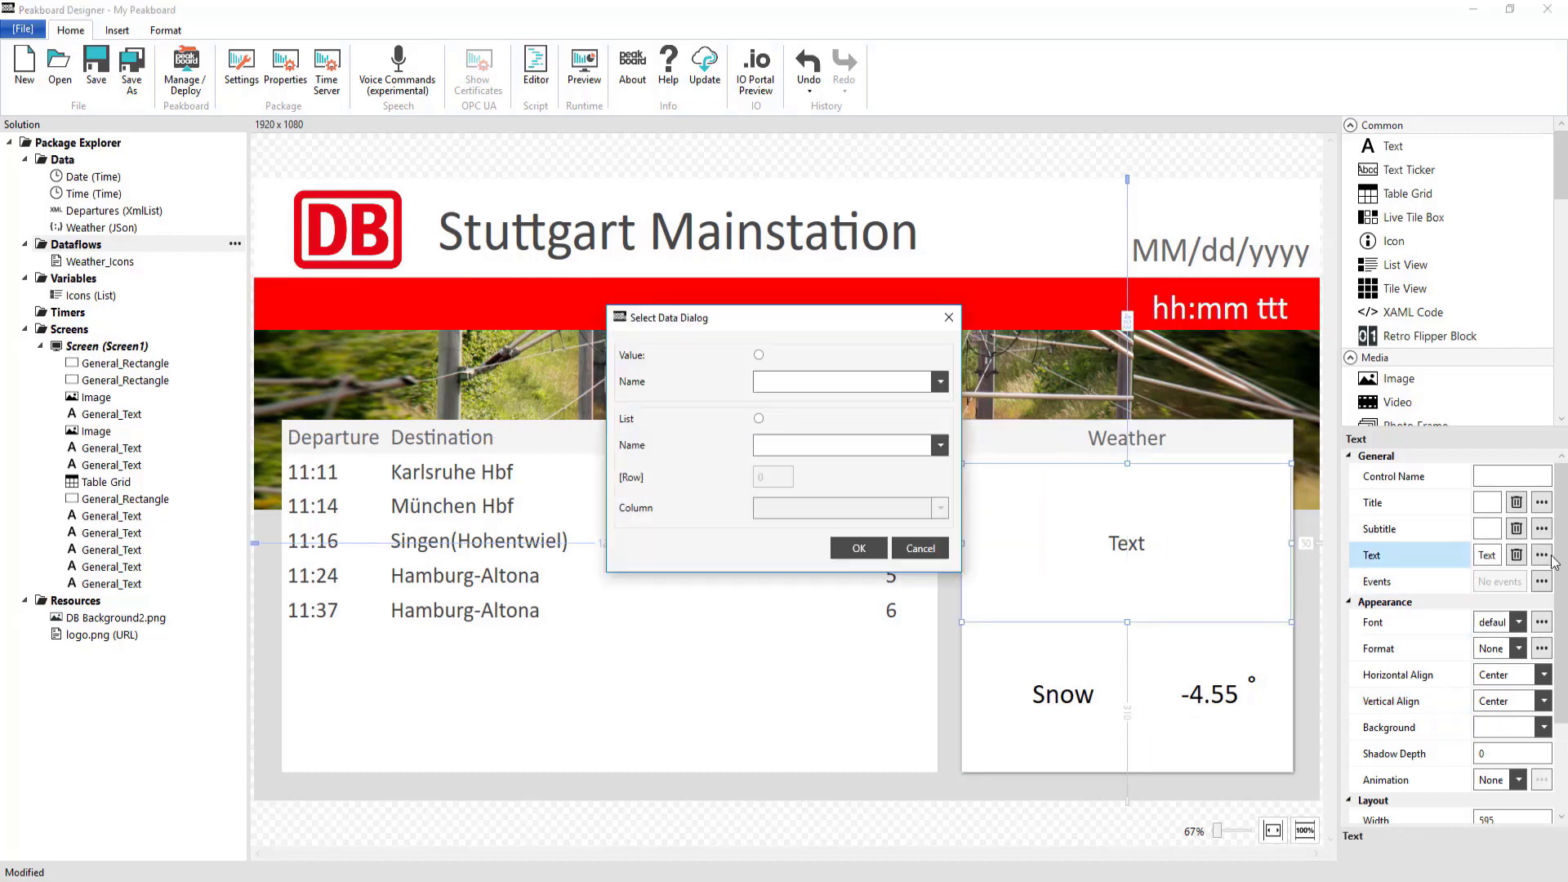
{"action": "left_click", "coordinate": [931, 445]}
{"action": "left_click", "coordinate": [845, 521]}
{"action": "left_click", "coordinate": [940, 508]}
{"action": "scroll", "coordinate": [849, 735], "scroll_direction": "down", "scroll_amount": 2}
{"action": "left_click", "coordinate": [849, 816]}
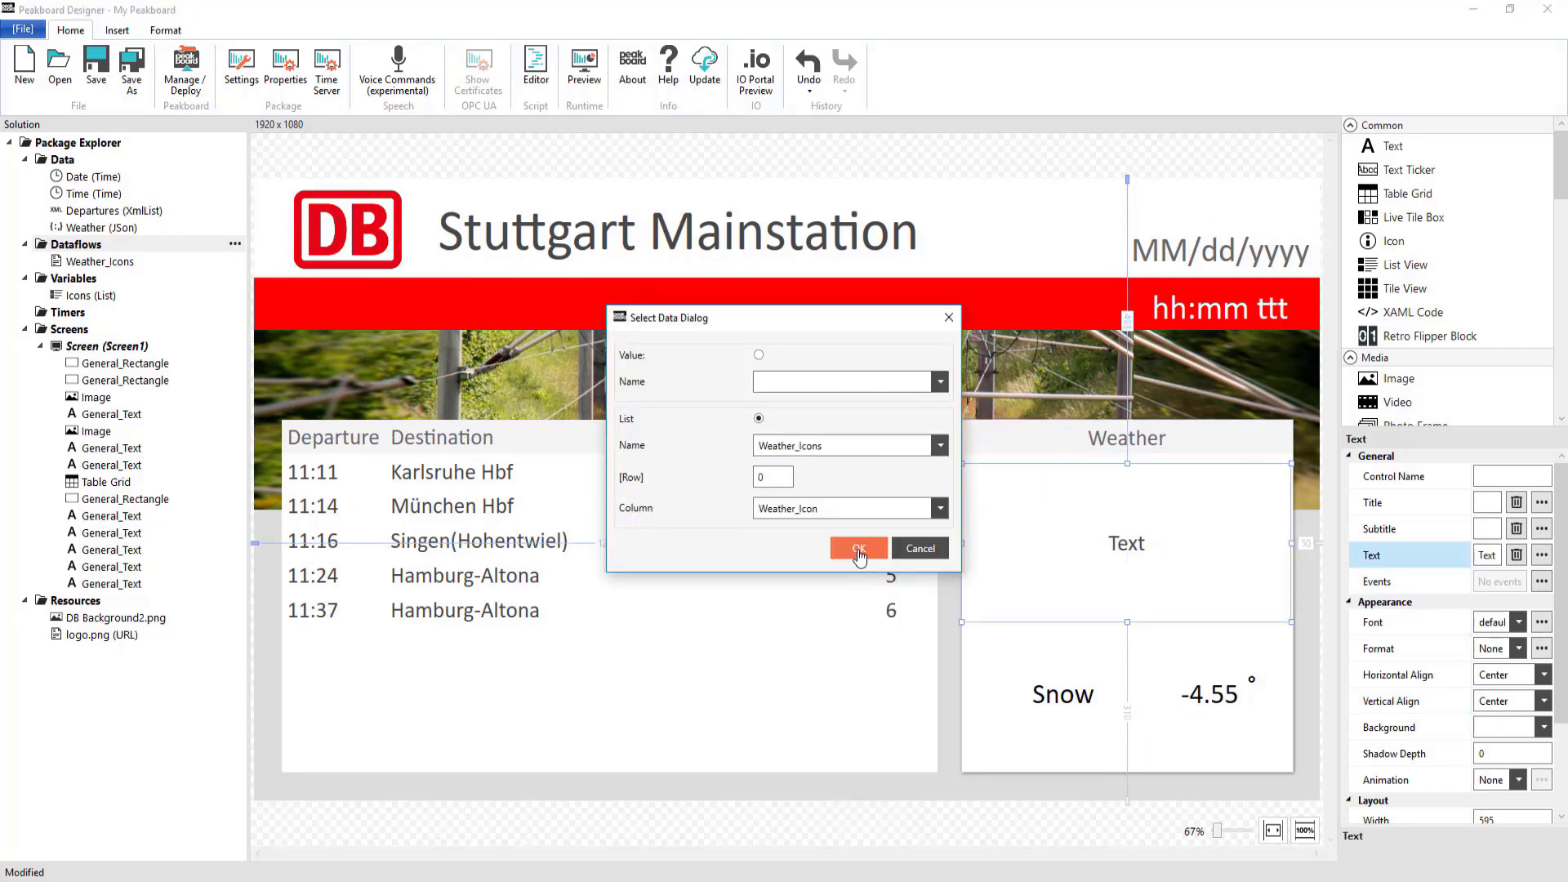
{"action": "left_click", "coordinate": [858, 547]}
{"action": "left_click", "coordinate": [1498, 624]}
{"action": "left_click", "coordinate": [1487, 727]}
Start a preview of the finished dashboard in the runtime.
{"action": "left_click", "coordinate": [71, 30]}
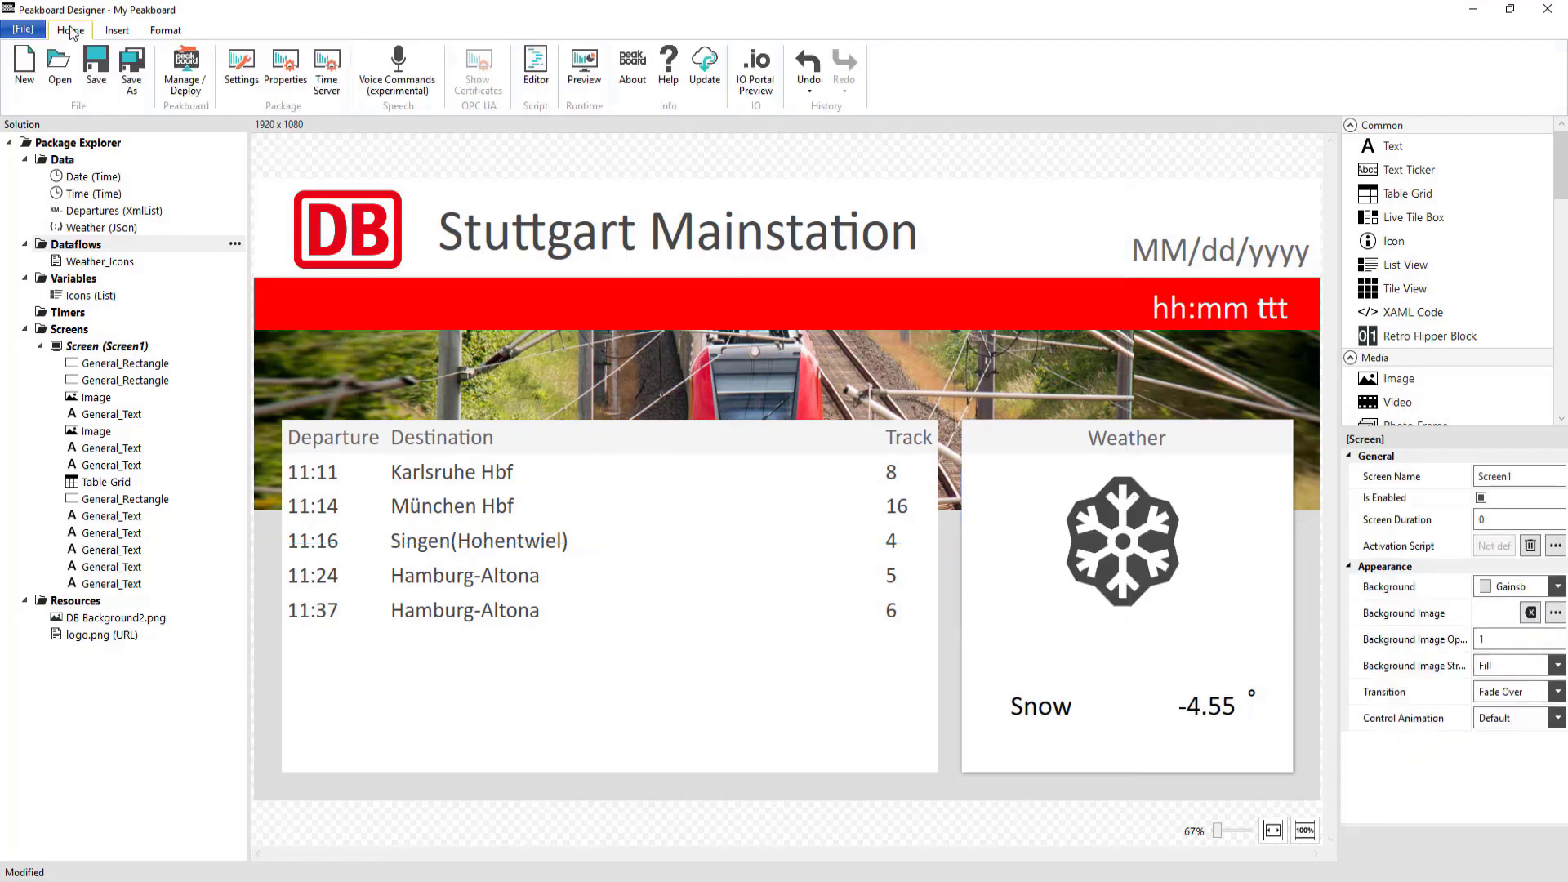
{"action": "left_click", "coordinate": [582, 72]}
{"action": "left_click", "coordinate": [582, 72]}
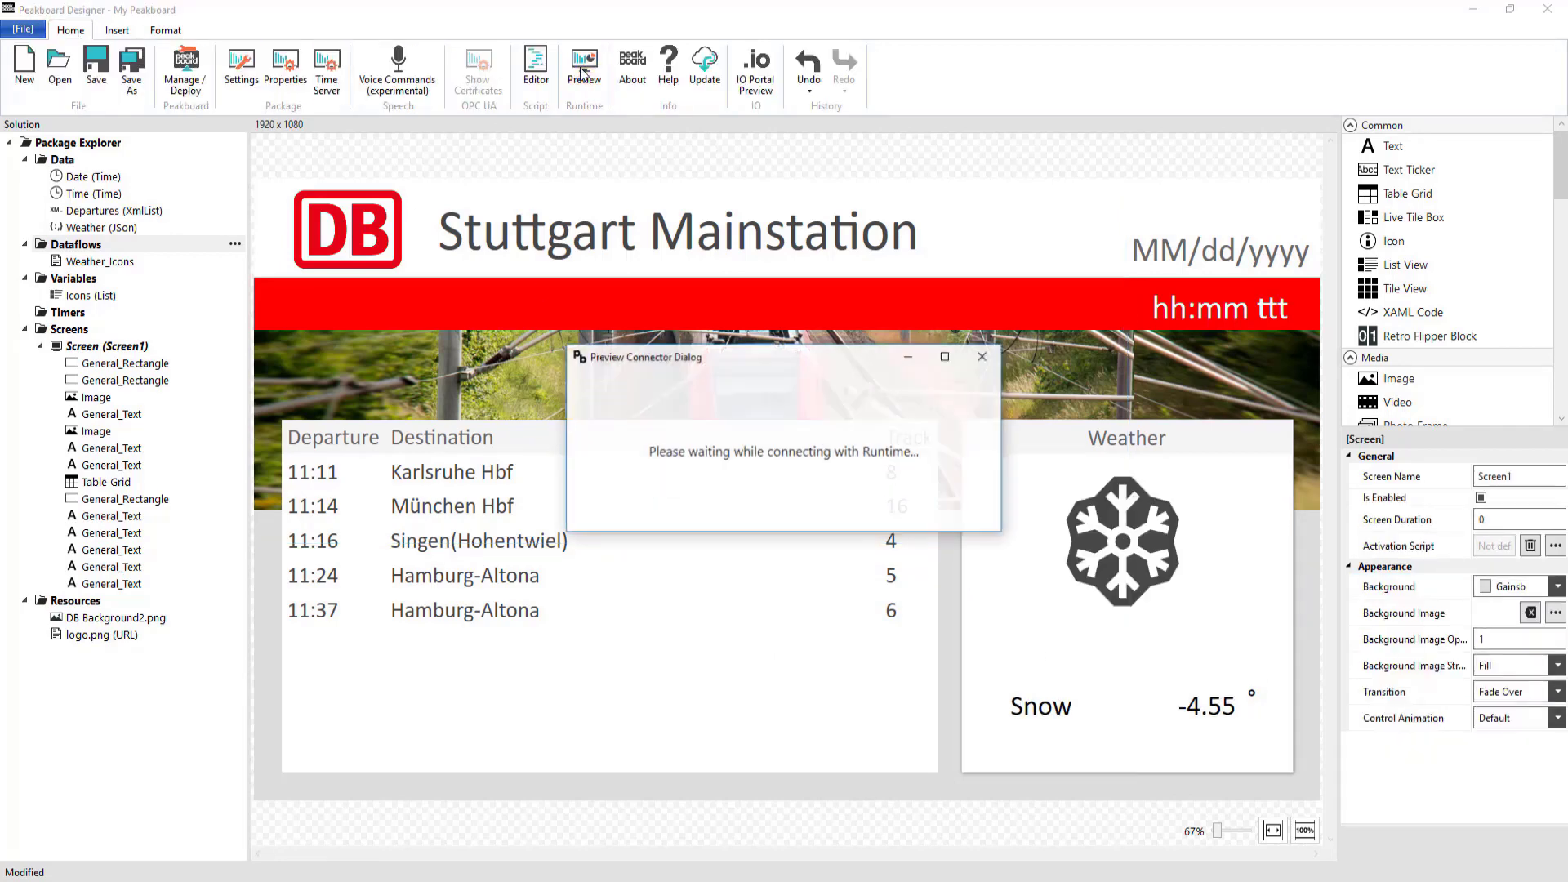